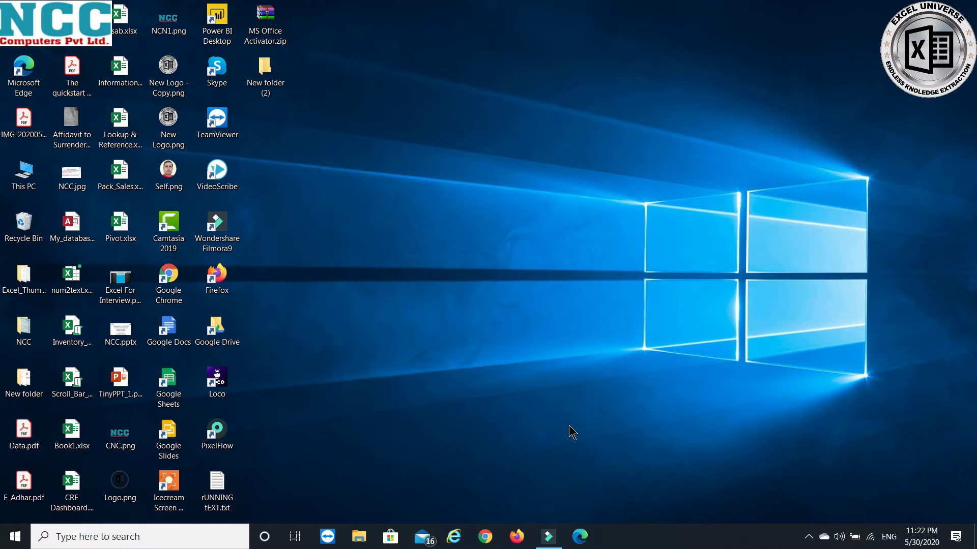
# Search Windows for "control", open Control Panel from the results and close it again.
pyautogui.click(16, 537)
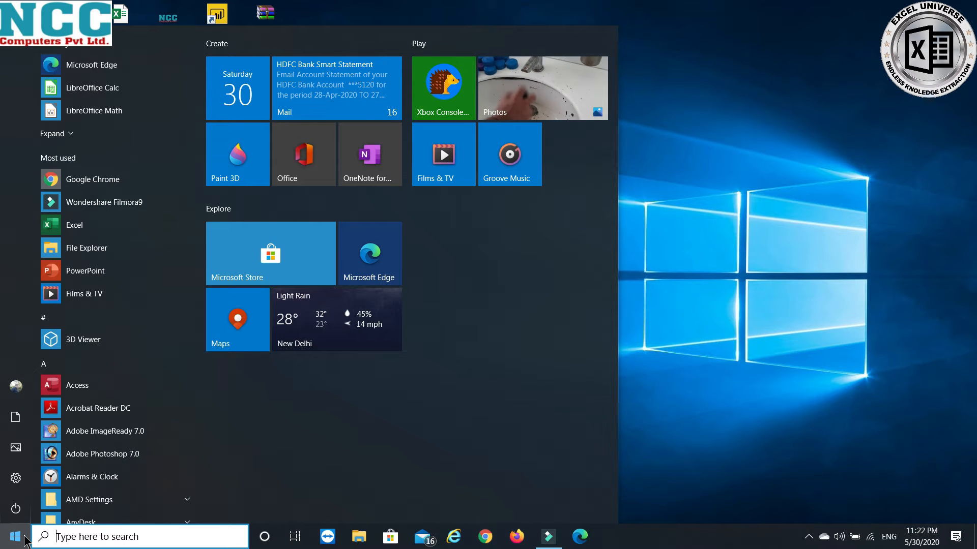
pyautogui.write('control')
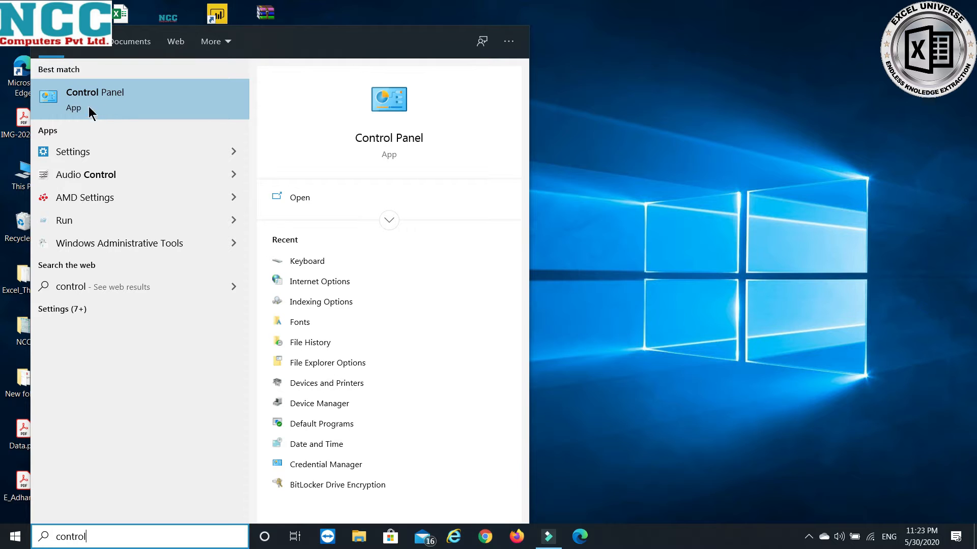
pyautogui.click(107, 112)
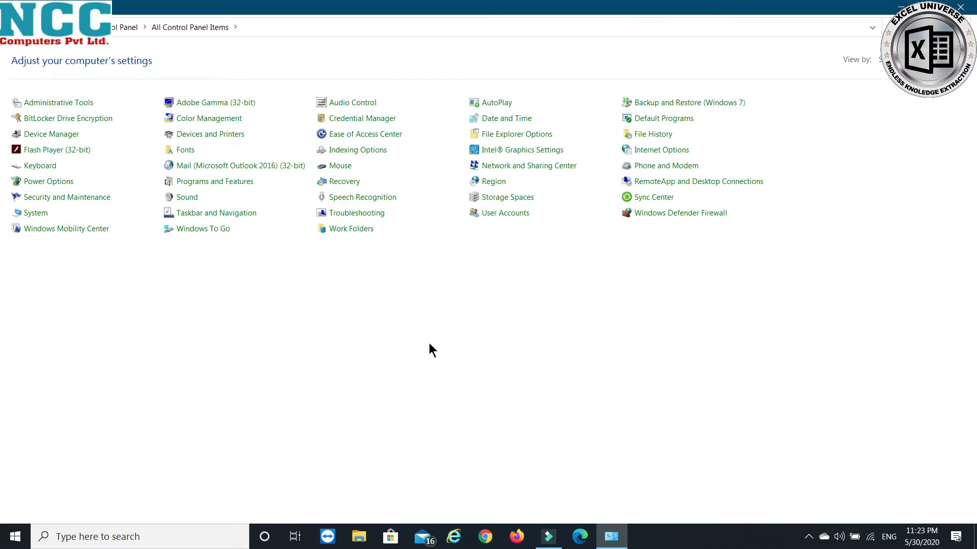
pyautogui.click(964, 10)
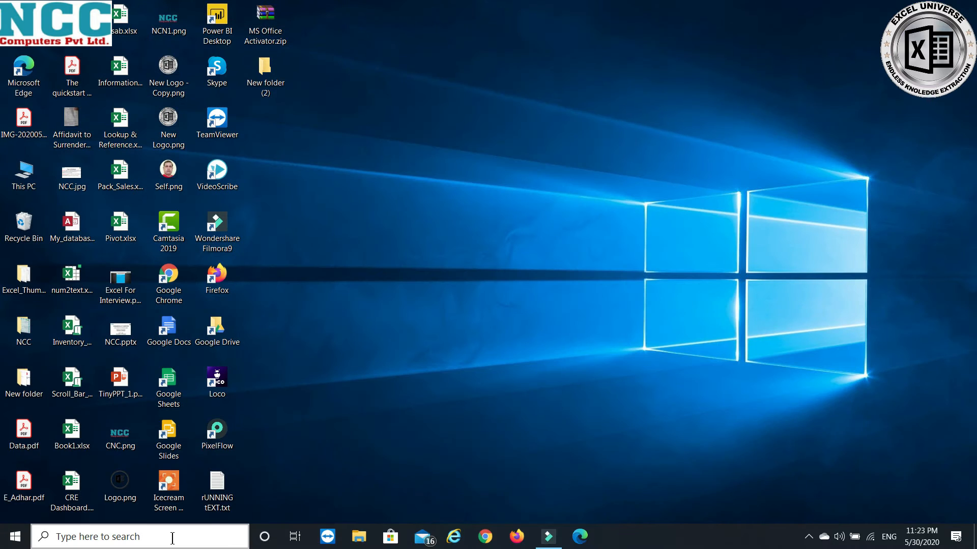
# Open Control Panel with the Run command "control" and close its window.
pyautogui.press('super+r')
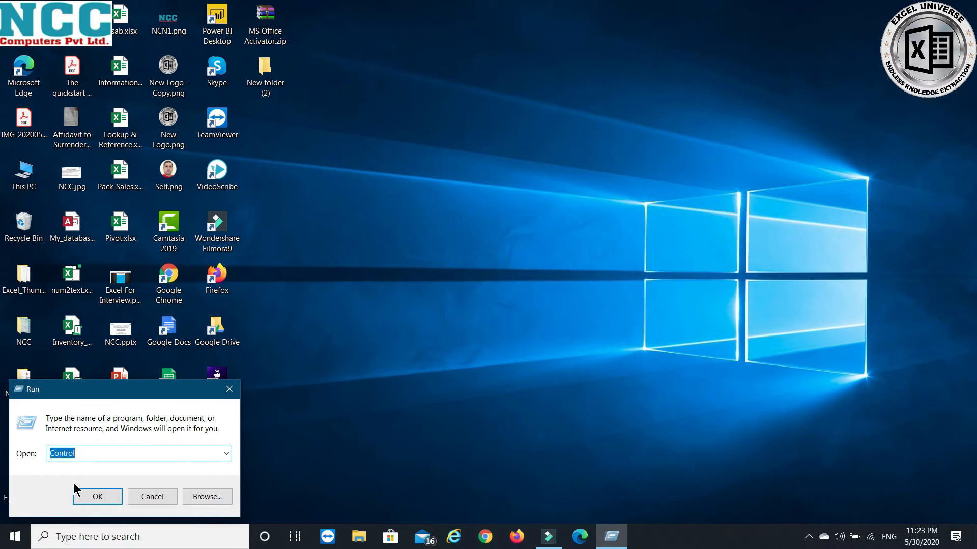
pyautogui.write('control')
pyautogui.click(76, 491)
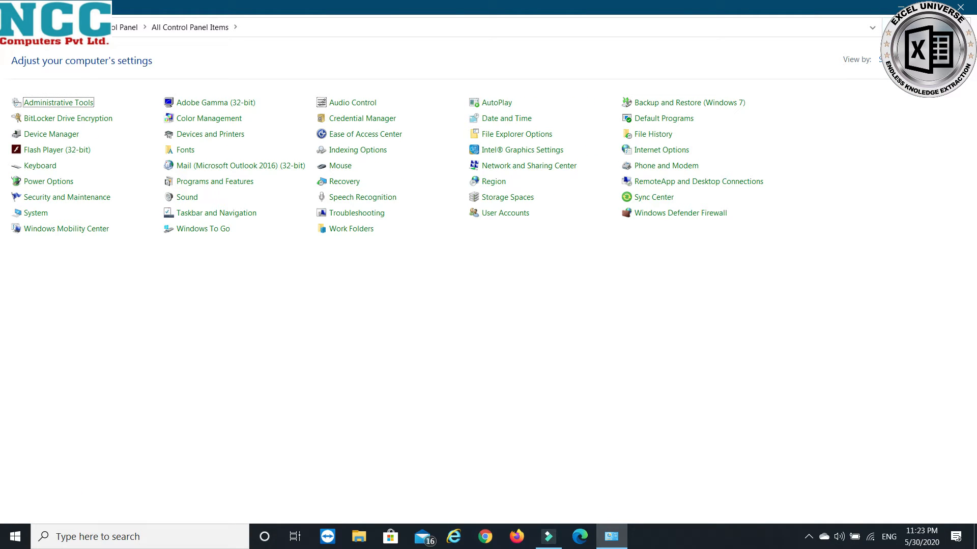
pyautogui.click(963, 12)
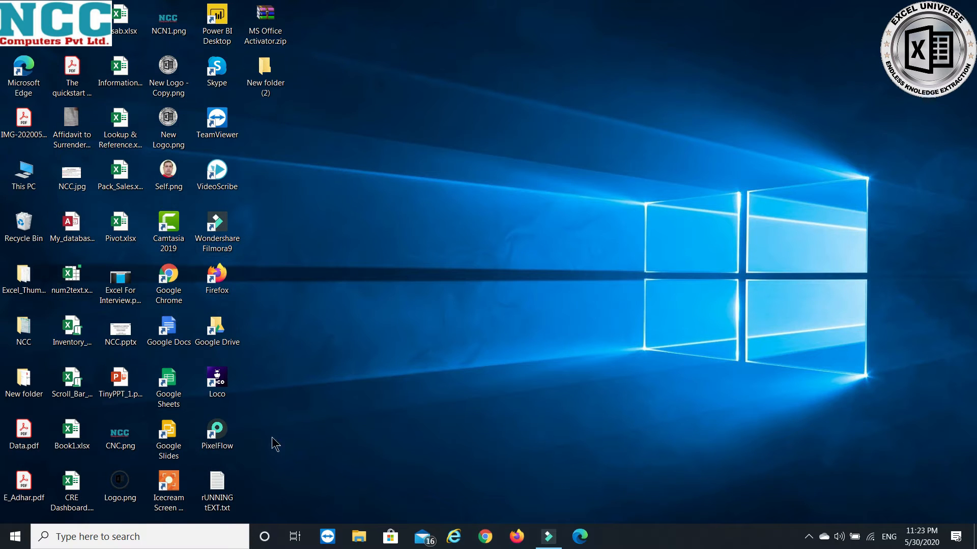
# Display Control Panel by Category, and change its view to Large icons.
pyautogui.click(273, 543)
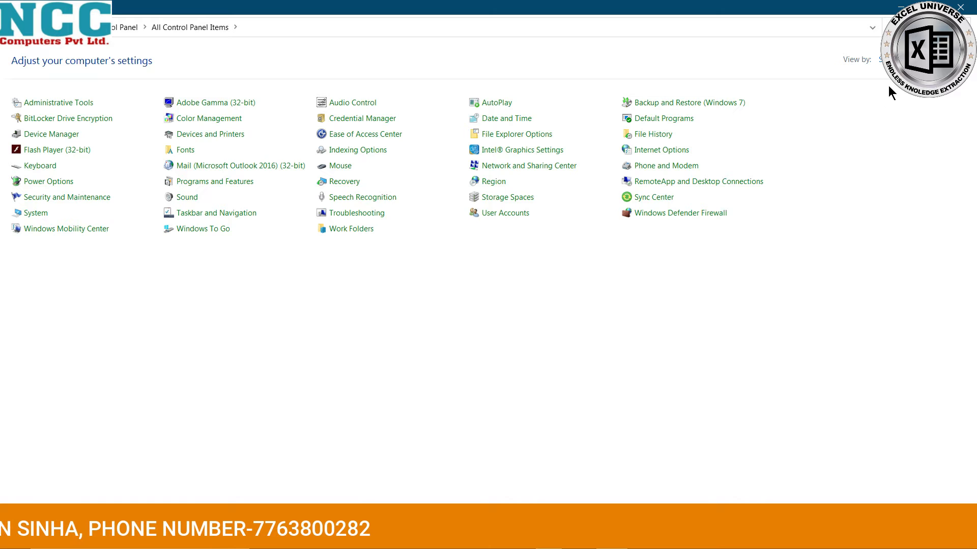
pyautogui.click(895, 60)
pyautogui.click(910, 79)
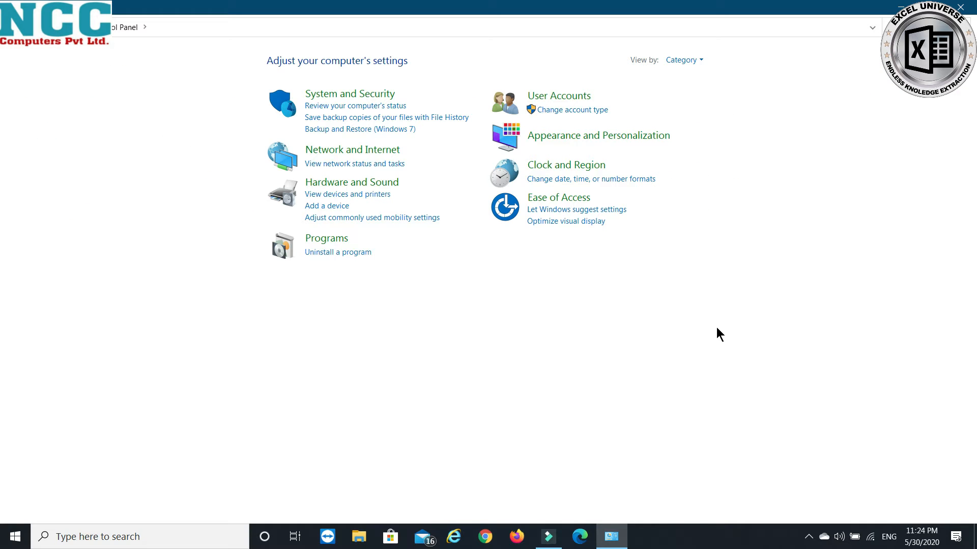
pyautogui.click(693, 60)
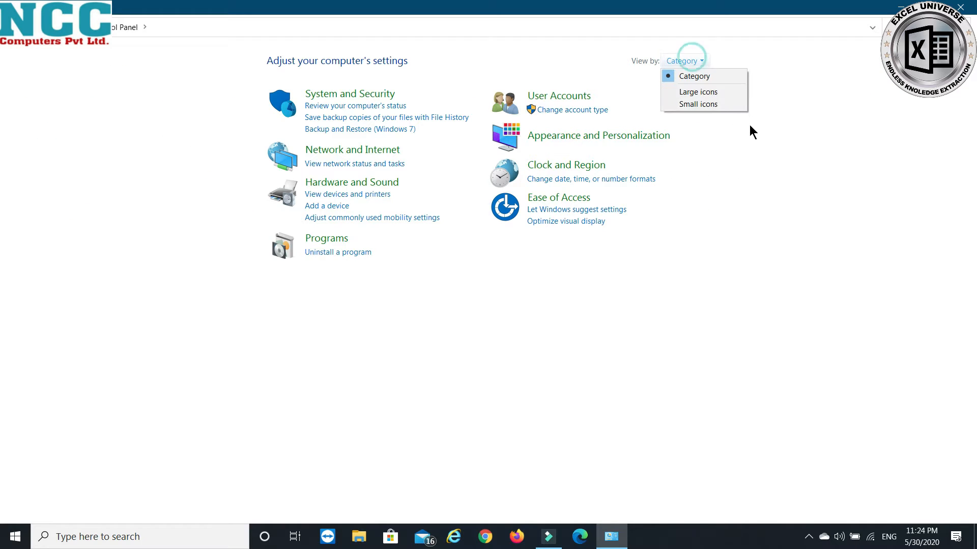
pyautogui.click(726, 93)
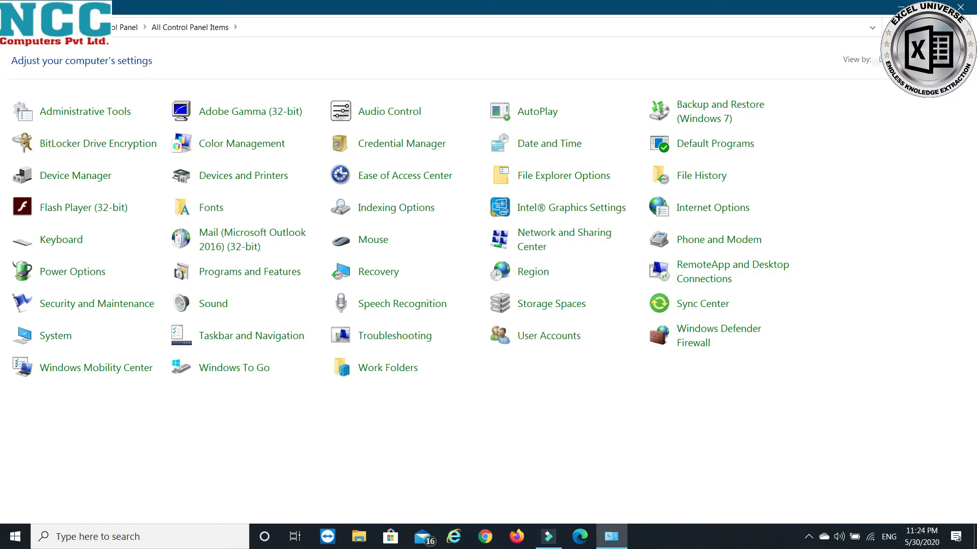
# Set the Control Panel view to Small icons.
pyautogui.click(886, 59)
pyautogui.click(909, 100)
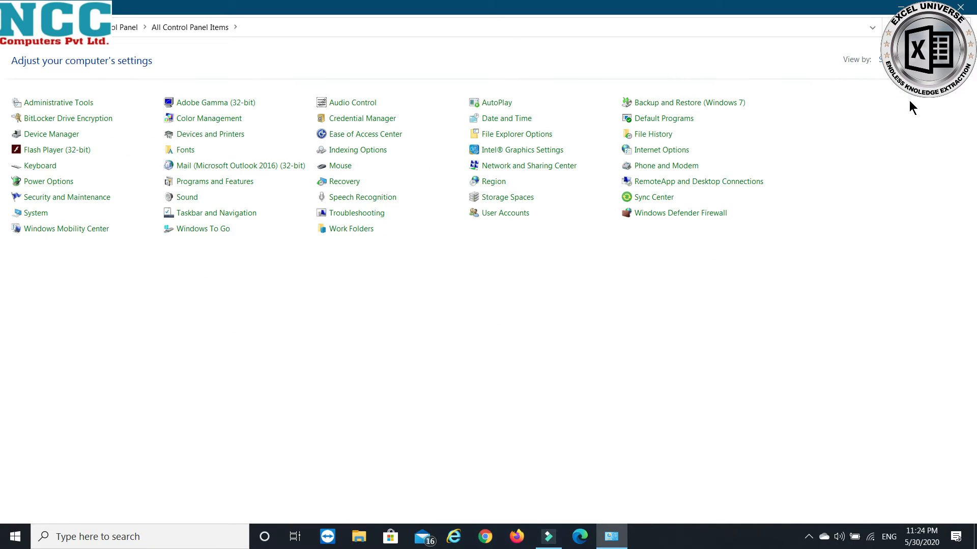
pyautogui.click(896, 60)
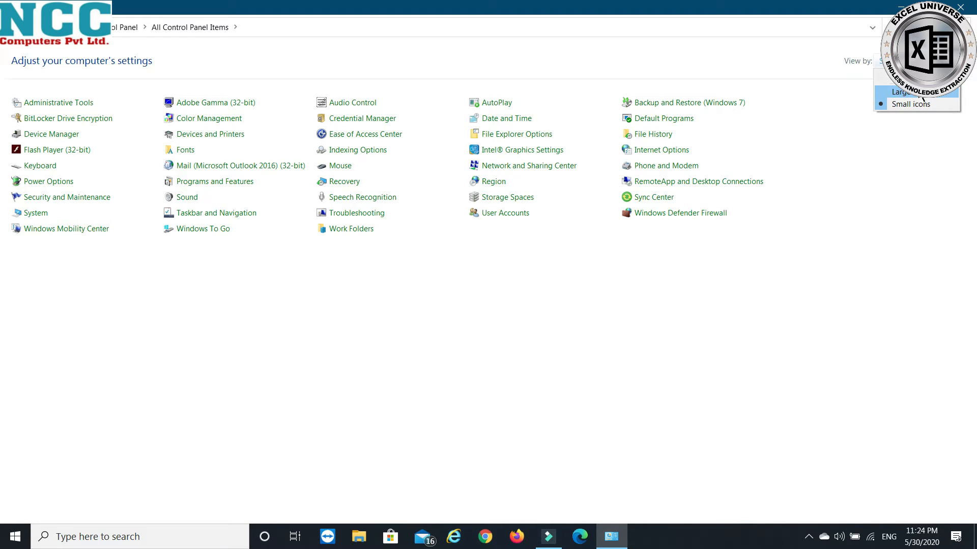
pyautogui.click(924, 101)
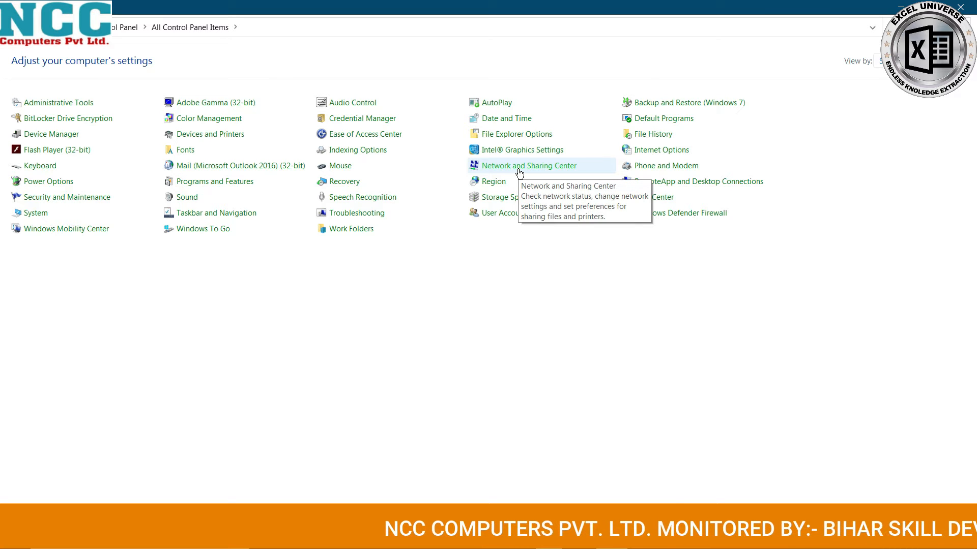
# Save Ask me every time as the AutoPlay default for removable drives, and open the USB drive's AutoPlay choices.
pyautogui.click(501, 105)
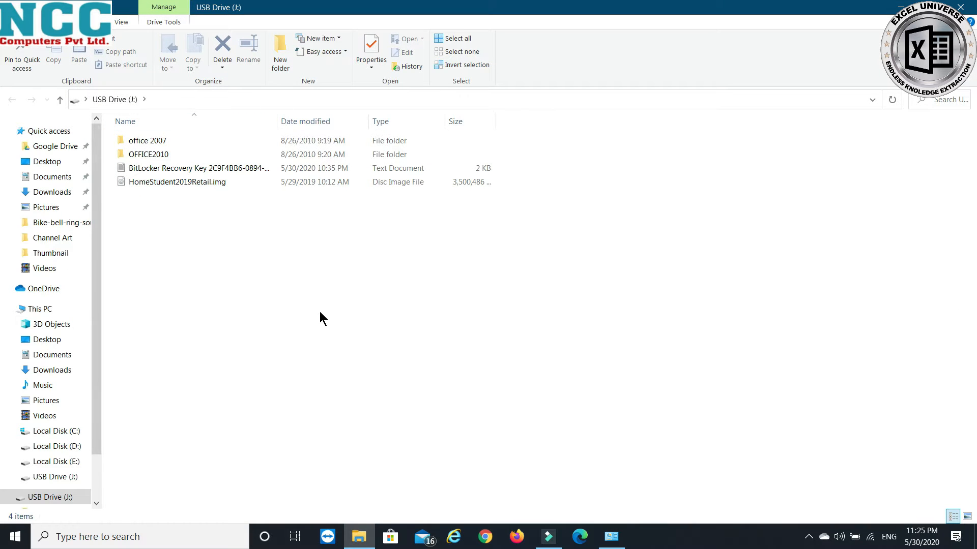
pyautogui.click(960, 8)
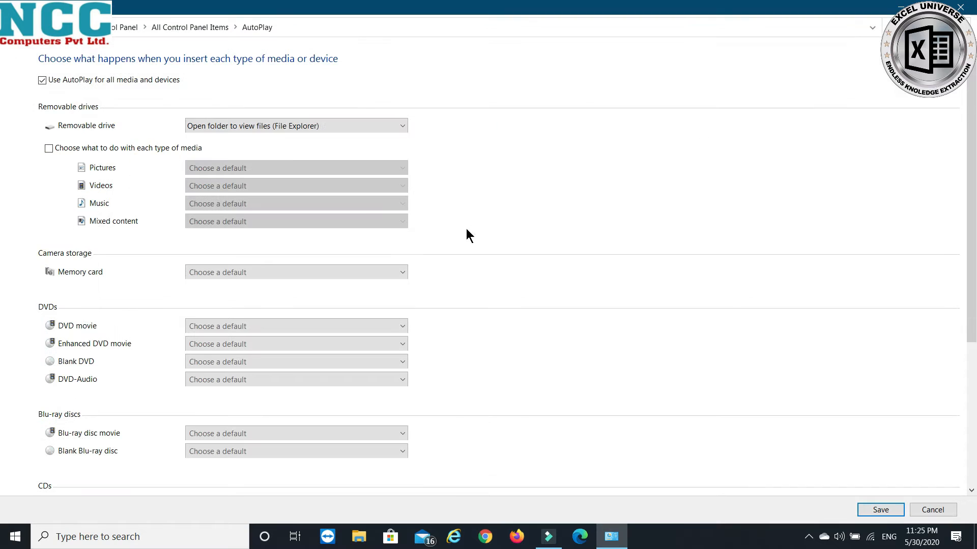
pyautogui.click(284, 130)
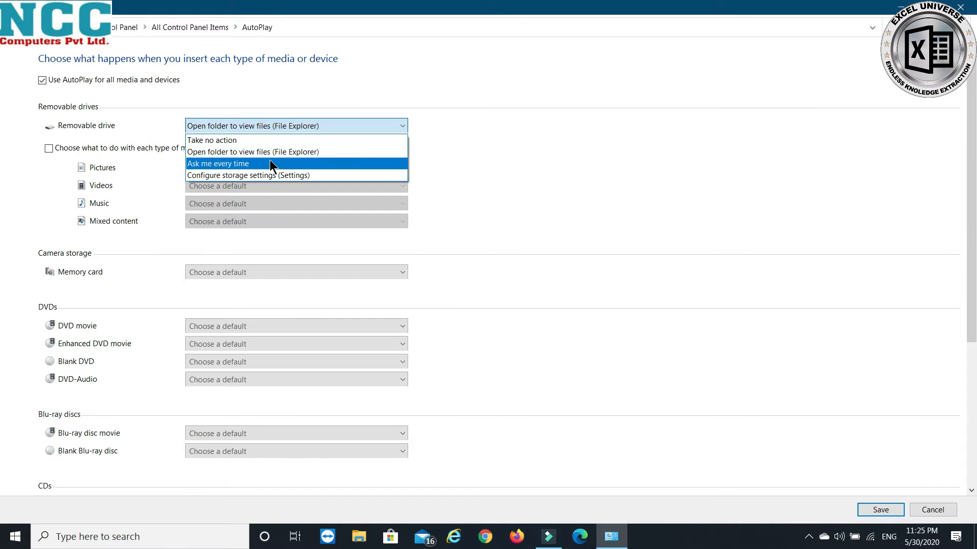
pyautogui.click(269, 162)
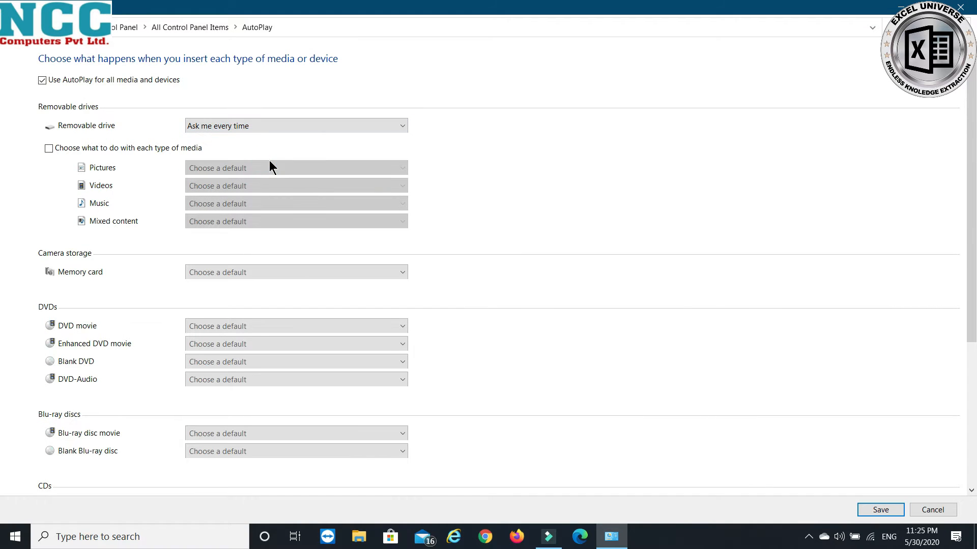
pyautogui.click(879, 507)
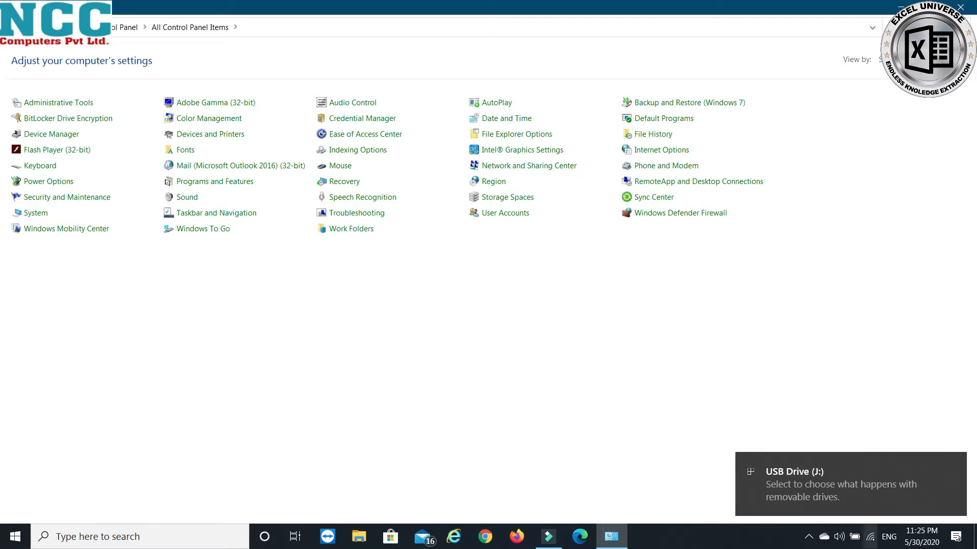
pyautogui.click(824, 487)
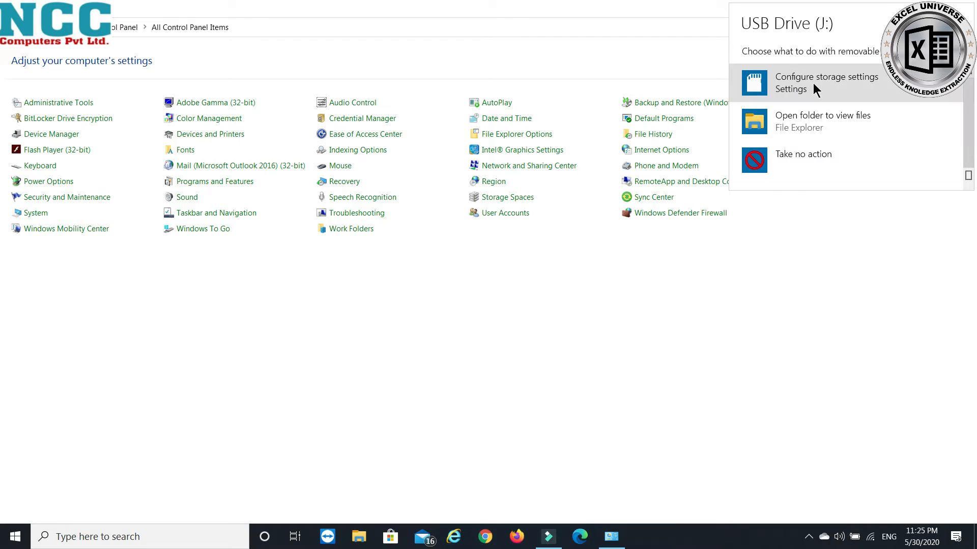
# Try Import photos and videos (OneDrive) as the AutoPlay default for memory cards, and return to all Control Panel items without saving.
pyautogui.click(504, 103)
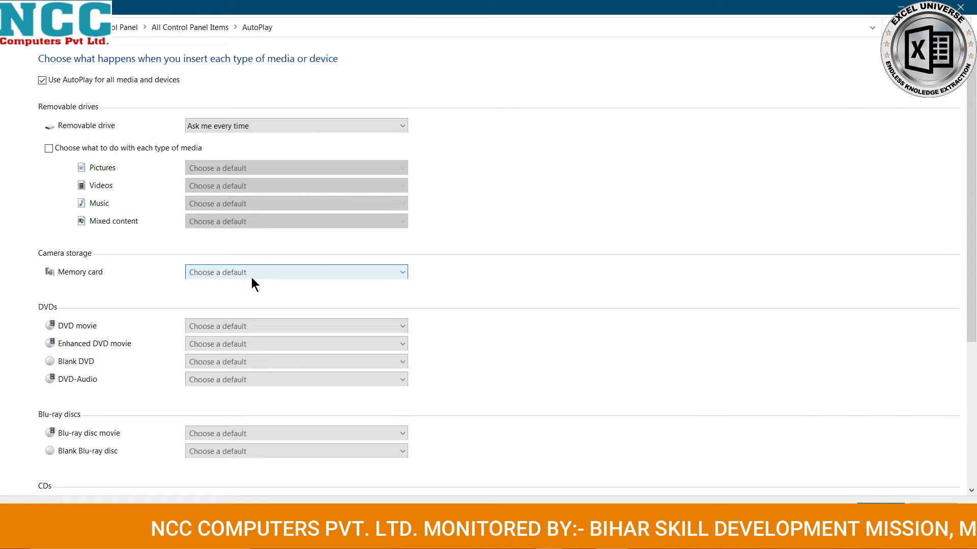
pyautogui.press('Down')
pyautogui.press('Down')
pyautogui.press('Down')
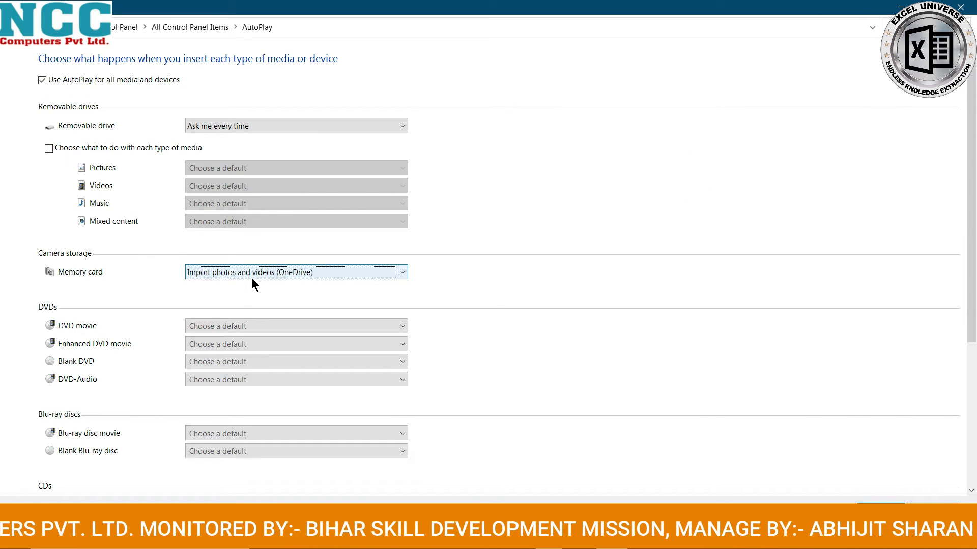
pyautogui.click(255, 273)
pyautogui.click(12, 27)
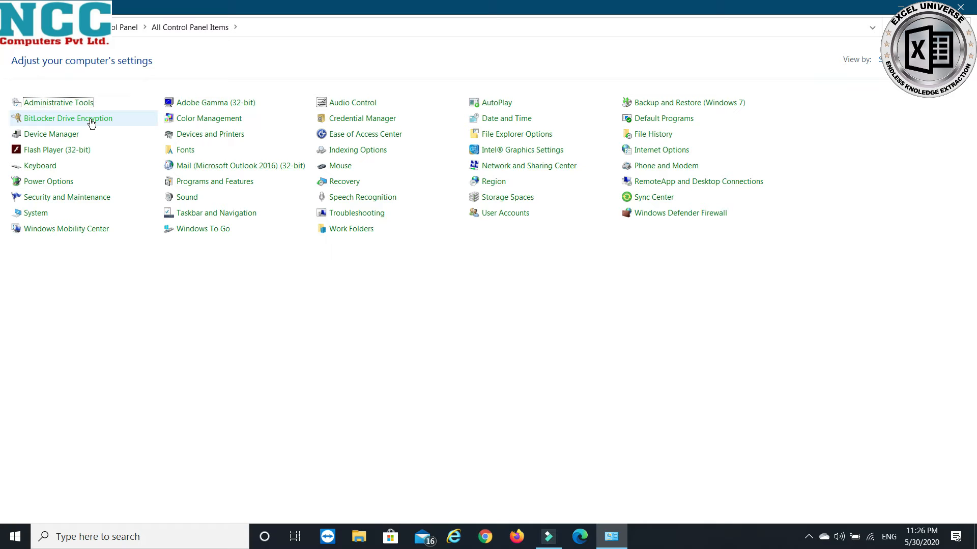
# Open This PC from the desktop to examine the computer's drives, and minimize the window.
pyautogui.press('super+d')
pyautogui.click(389, 207)
pyautogui.click(31, 183)
pyautogui.doubleClick(36, 185)
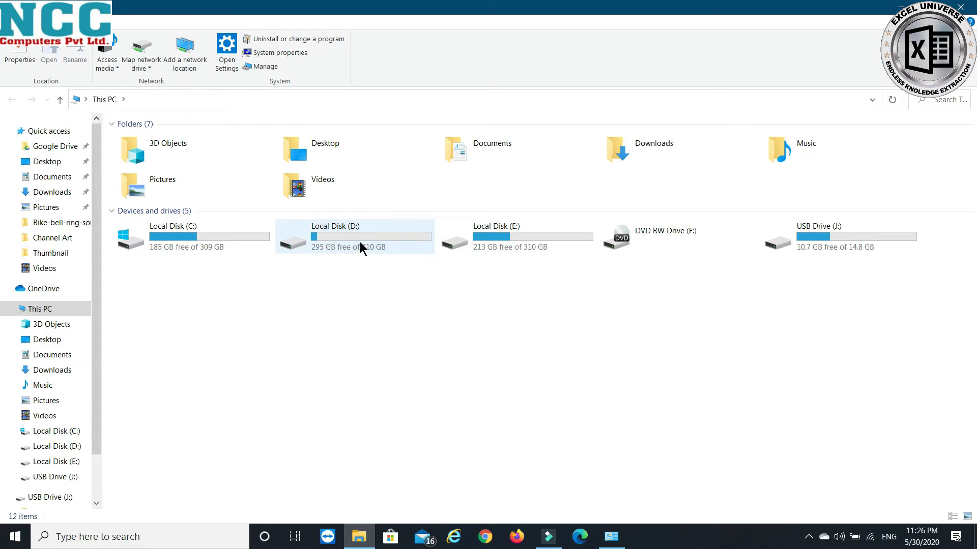
pyautogui.moveTo(343, 252)
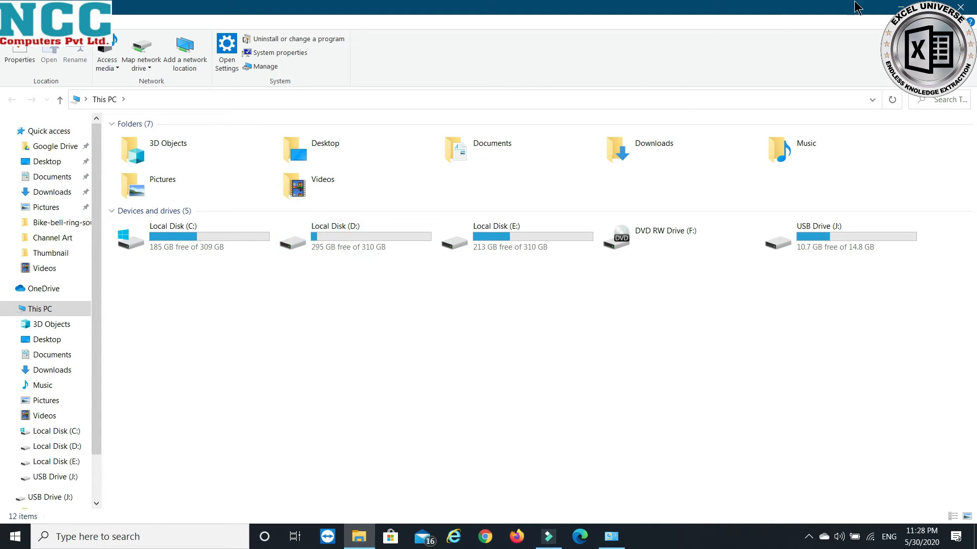
pyautogui.click(901, 7)
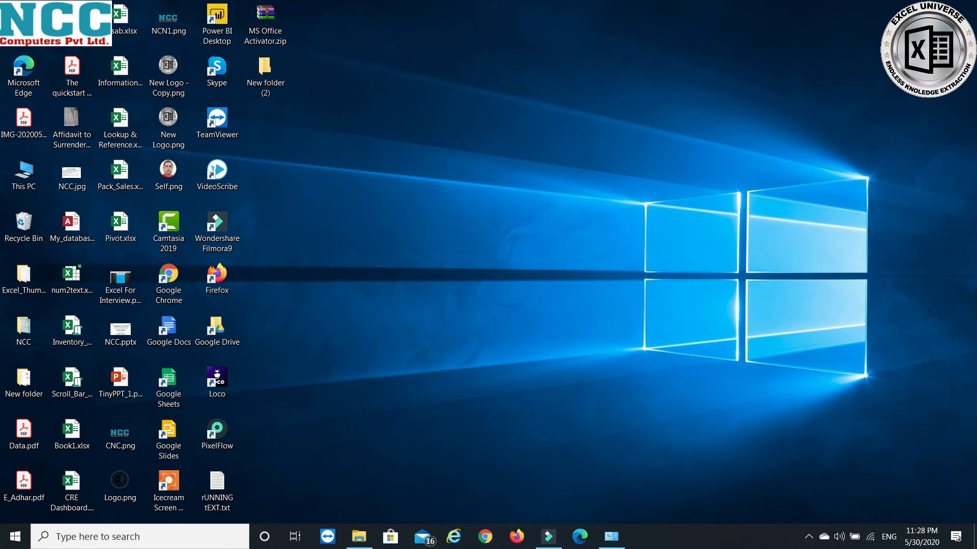
# Open the user folder from the desktop, browse Documents and Downloads, and close the window.
pyautogui.doubleClick(28, 25)
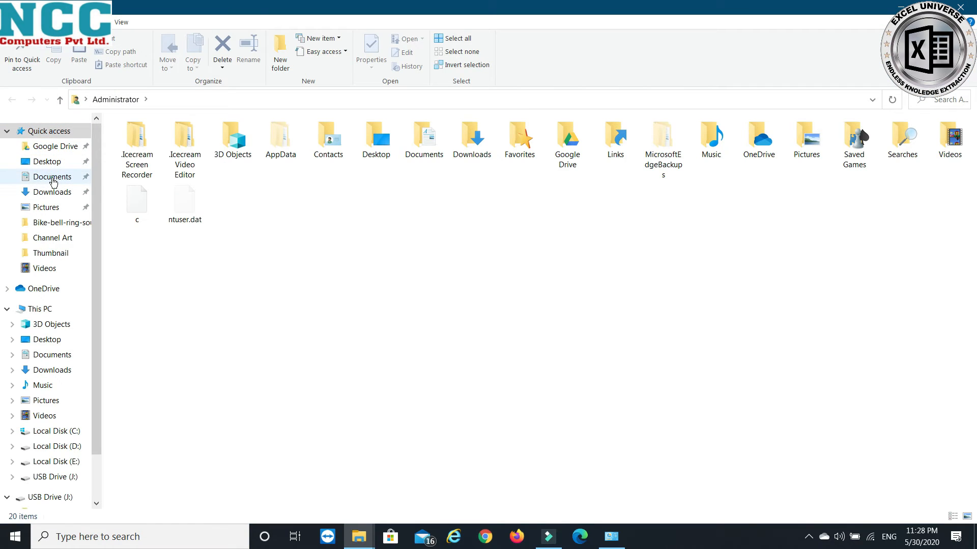
pyautogui.click(53, 179)
pyautogui.click(55, 192)
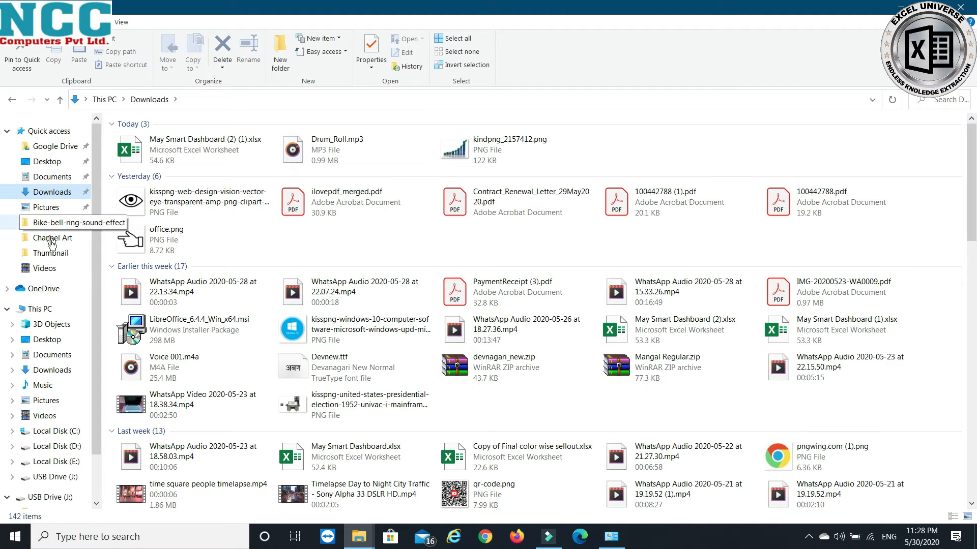
pyautogui.click(960, 8)
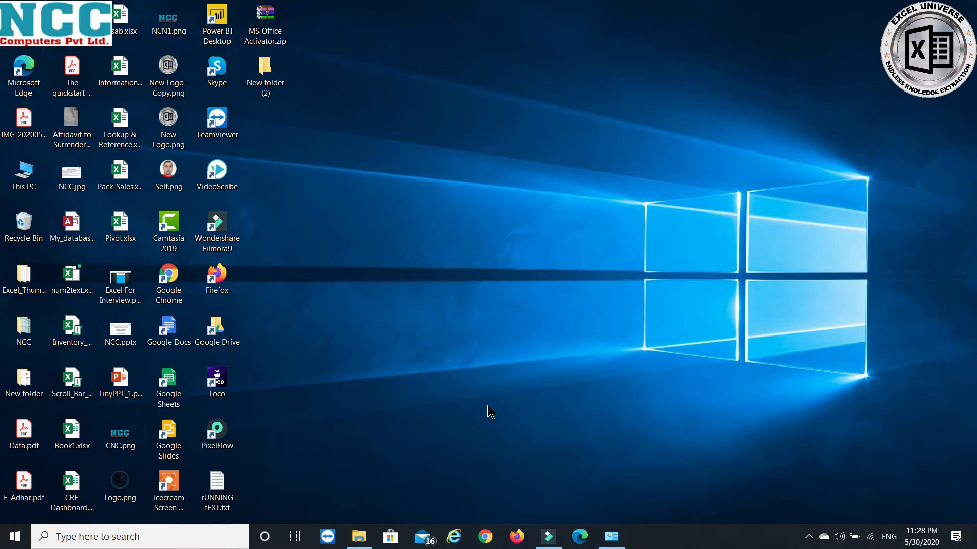
# Restore the This PC window, view the contents of Local Disk (D:) and go back.
pyautogui.click(358, 536)
pyautogui.click(434, 386)
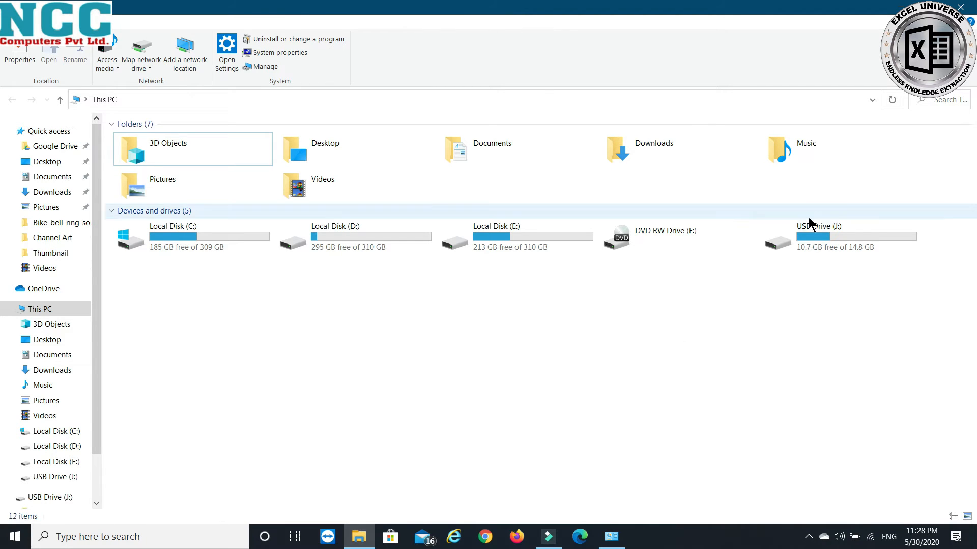
pyautogui.moveTo(828, 249)
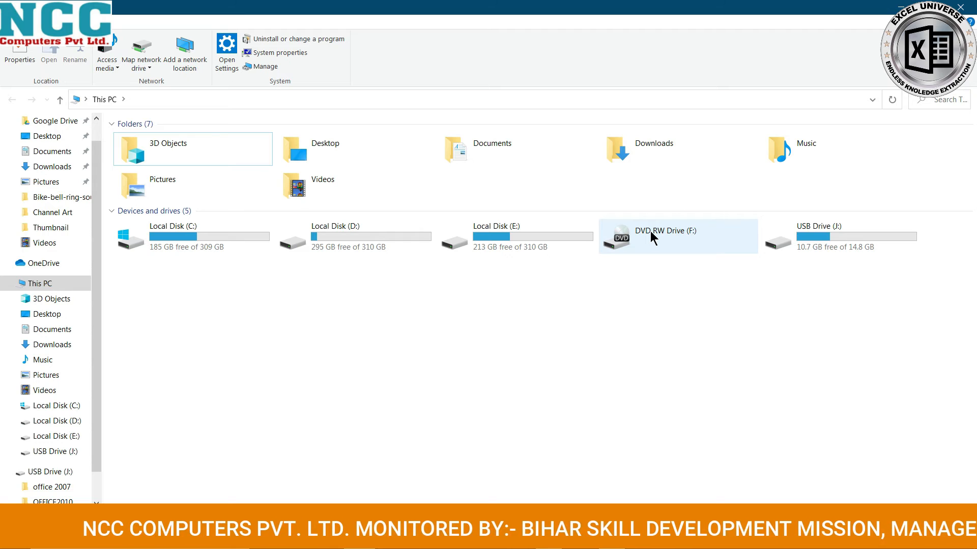
pyautogui.doubleClick(365, 238)
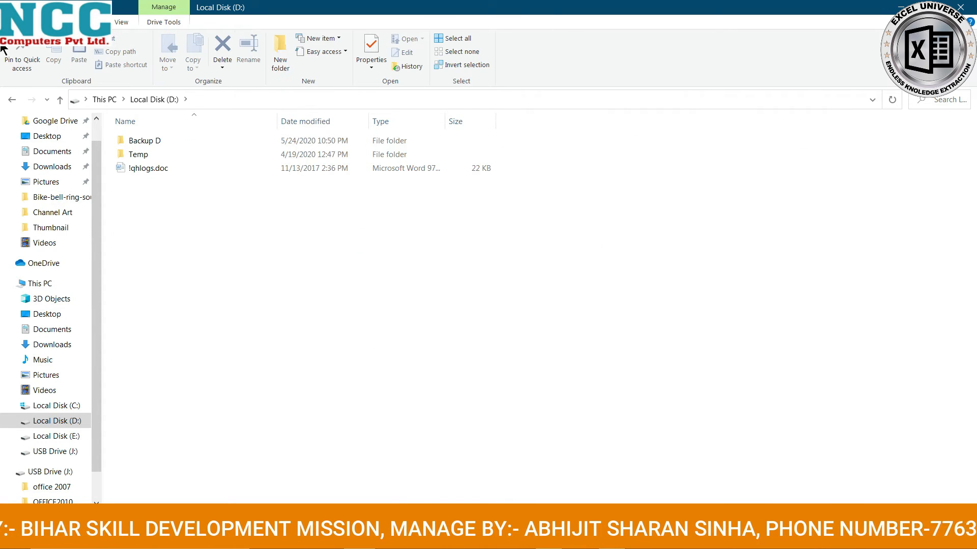
pyautogui.click(13, 101)
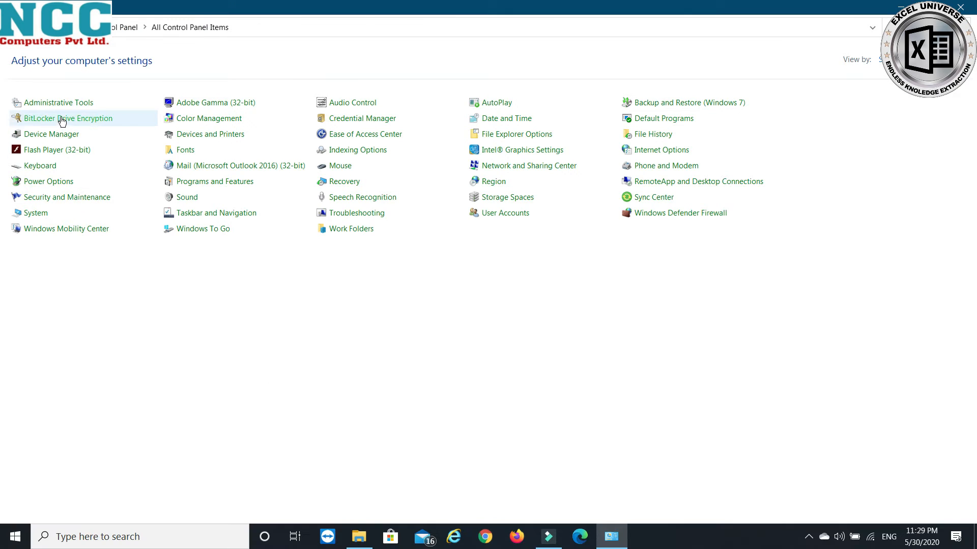
# Open BitLocker Drive Encryption in Control Panel and expand the entry for drive D.
pyautogui.click(89, 120)
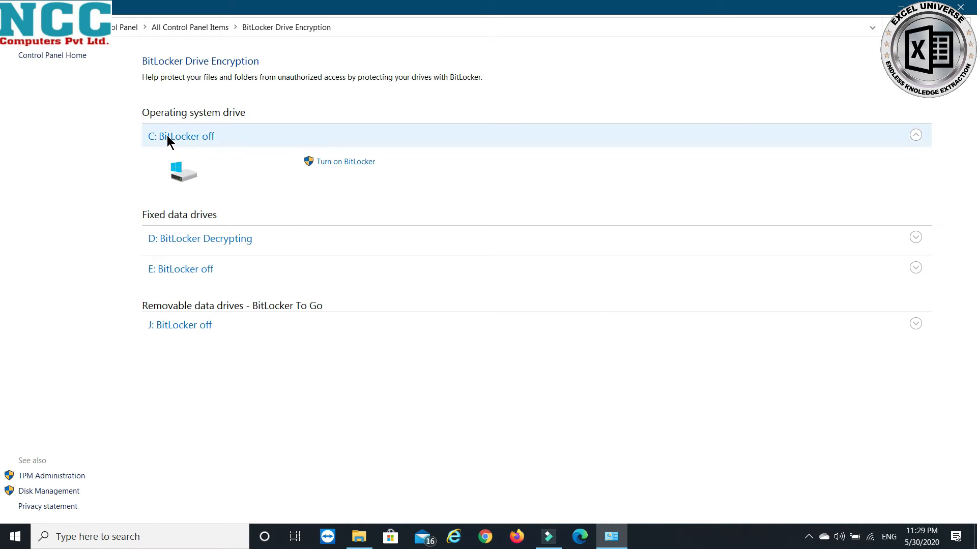
pyautogui.click(199, 243)
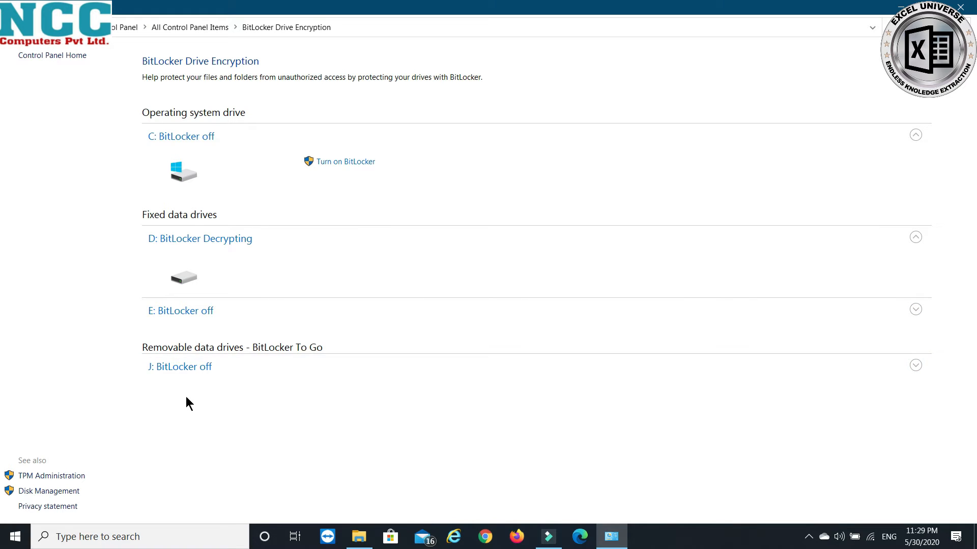
# Turn on BitLocker for removable drive J, choosing password unlock and entering and re-entering the drive password.
pyautogui.click(171, 368)
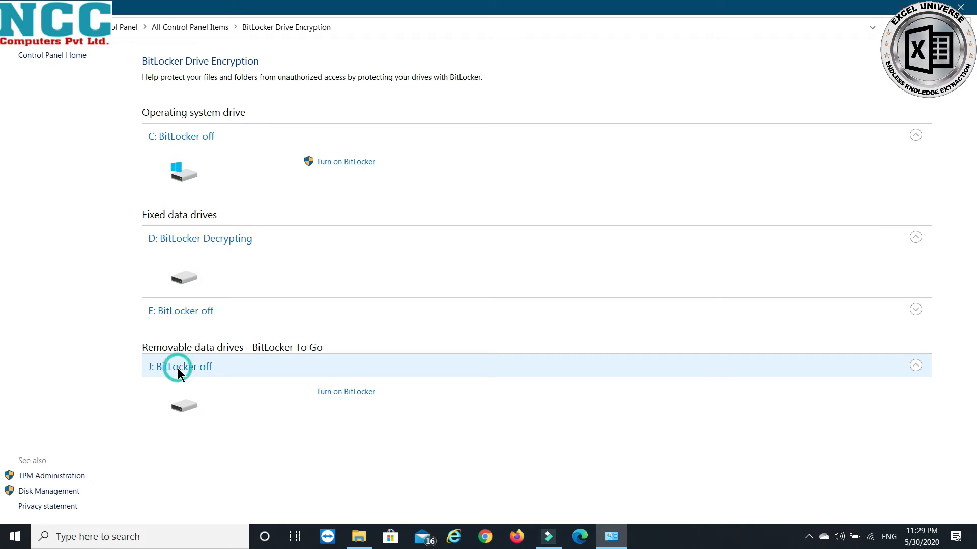
pyautogui.click(353, 393)
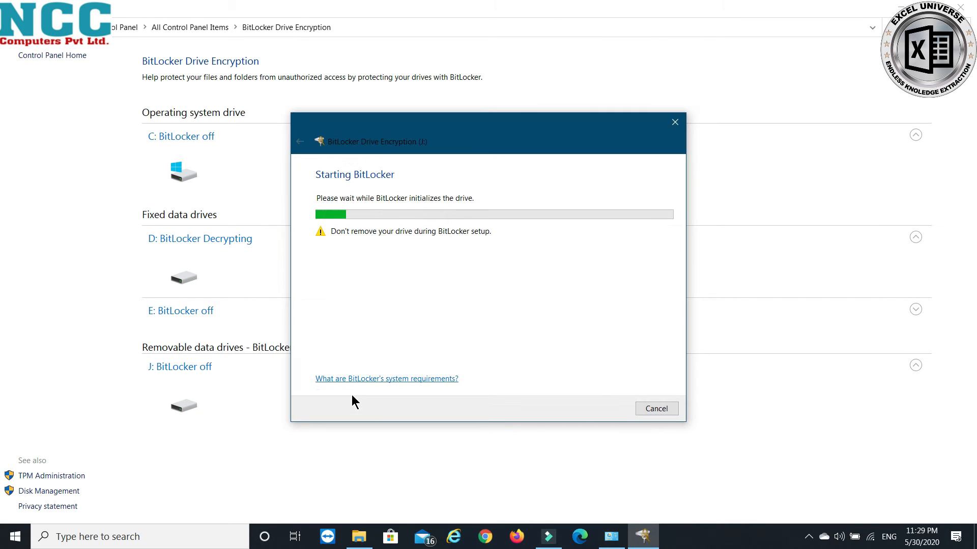
pyautogui.click(342, 199)
pyautogui.click(428, 235)
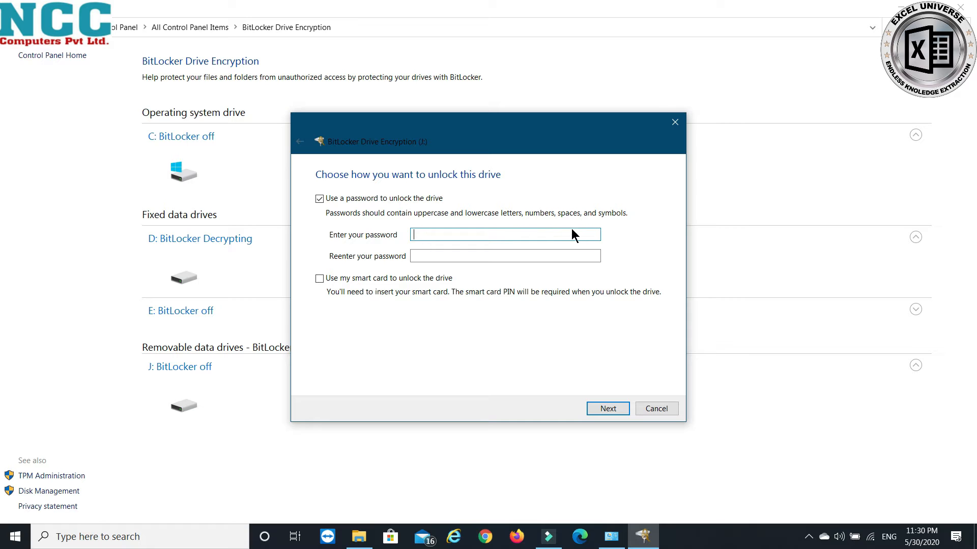
pyautogui.click(554, 233)
pyautogui.write('•••••••••')
pyautogui.press('Tab')
pyautogui.write('•••••••••')
pyautogui.click(611, 412)
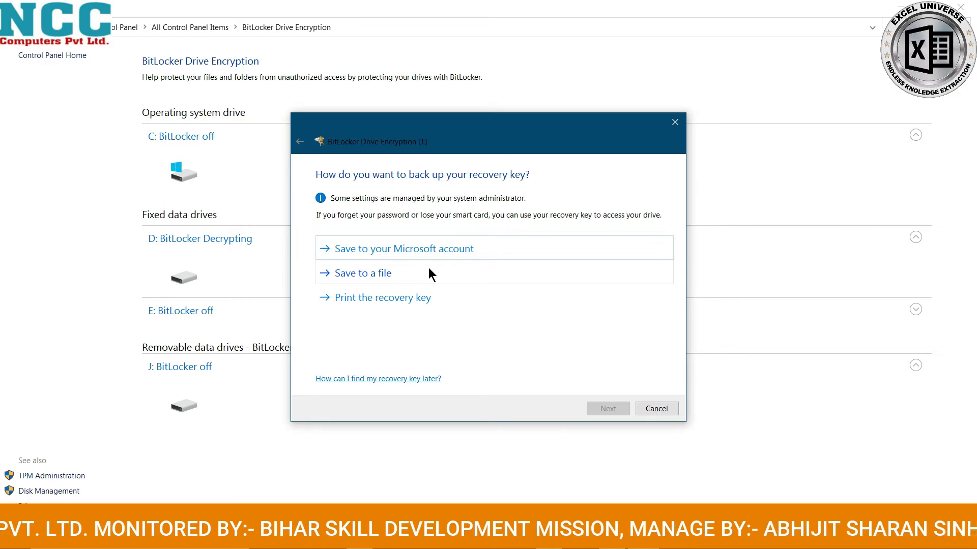
# Back up the BitLocker recovery key to a text file on the Desktop and continue the setup.
pyautogui.click(374, 275)
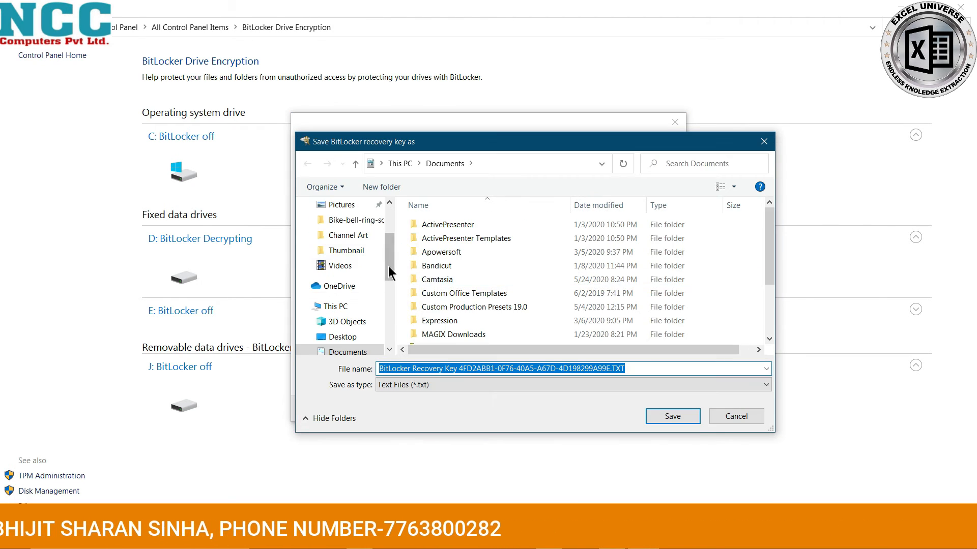
pyautogui.click(342, 337)
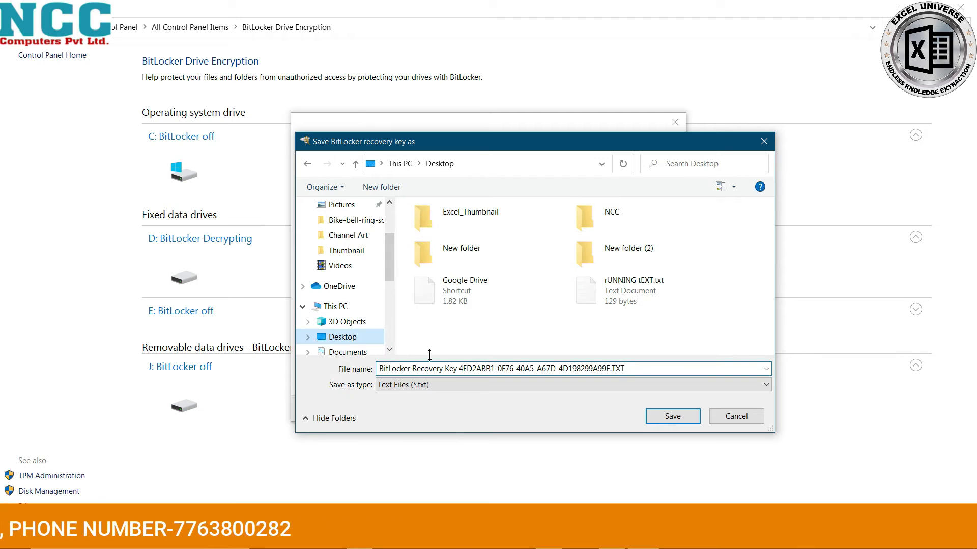
pyautogui.click(684, 418)
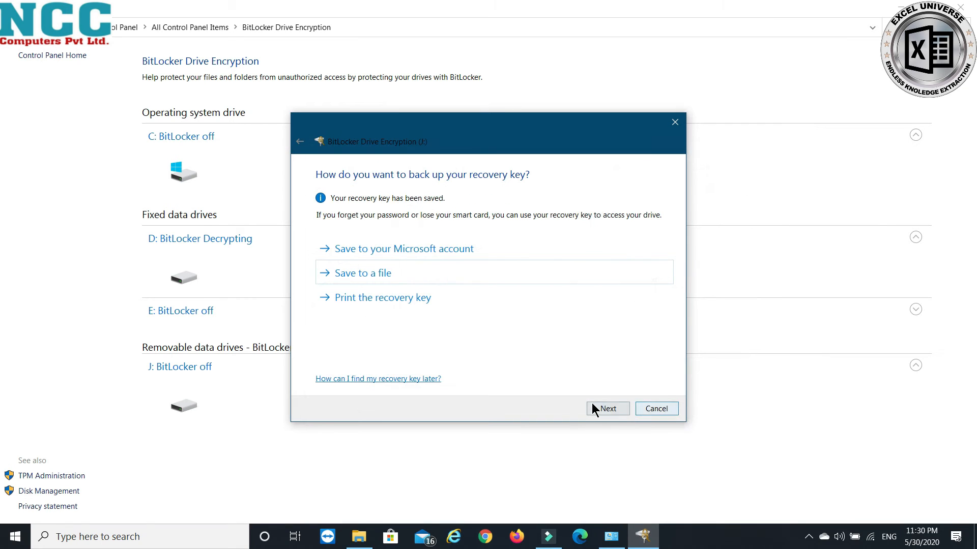
pyautogui.click(606, 410)
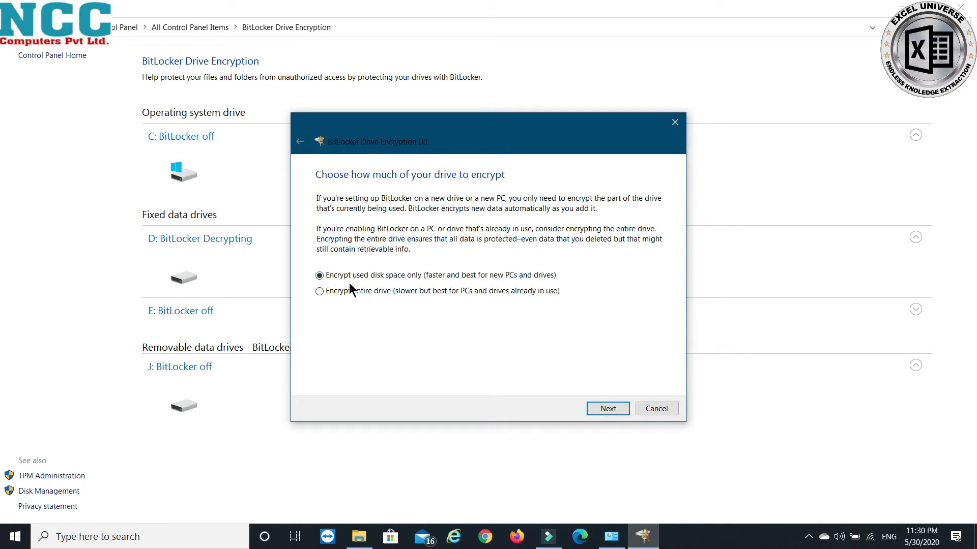
# Choose to encrypt used disk space only with the new encryption mode, and start encrypting drive J.
pyautogui.click(607, 408)
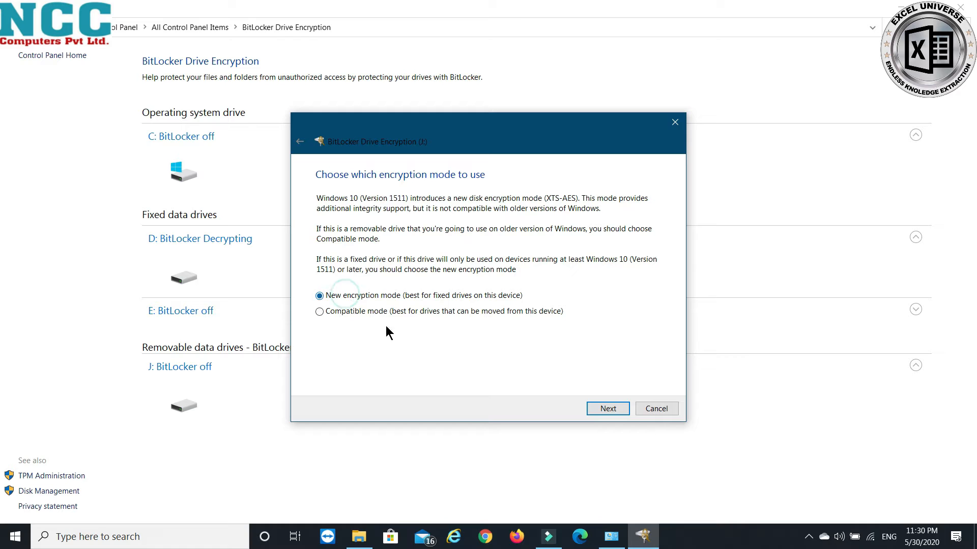
pyautogui.click(594, 407)
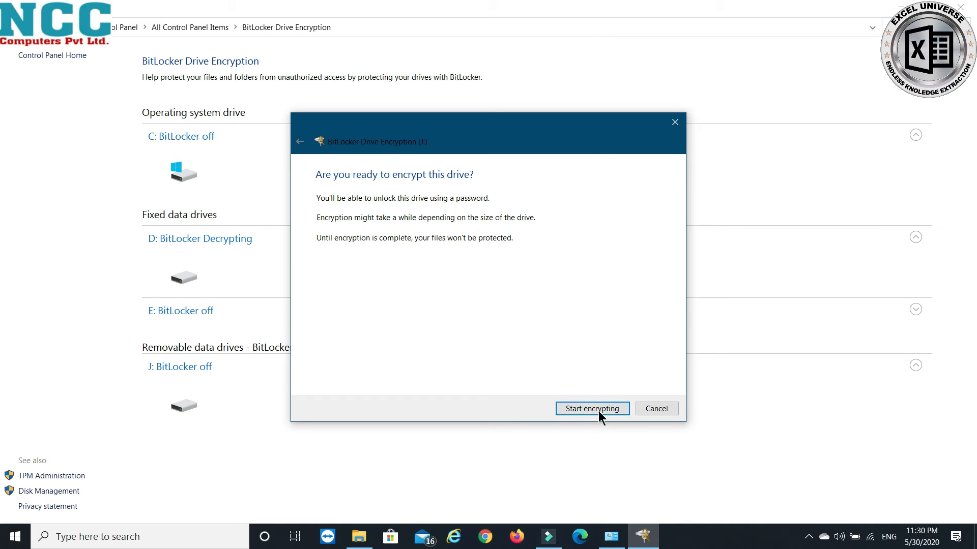
pyautogui.click(596, 408)
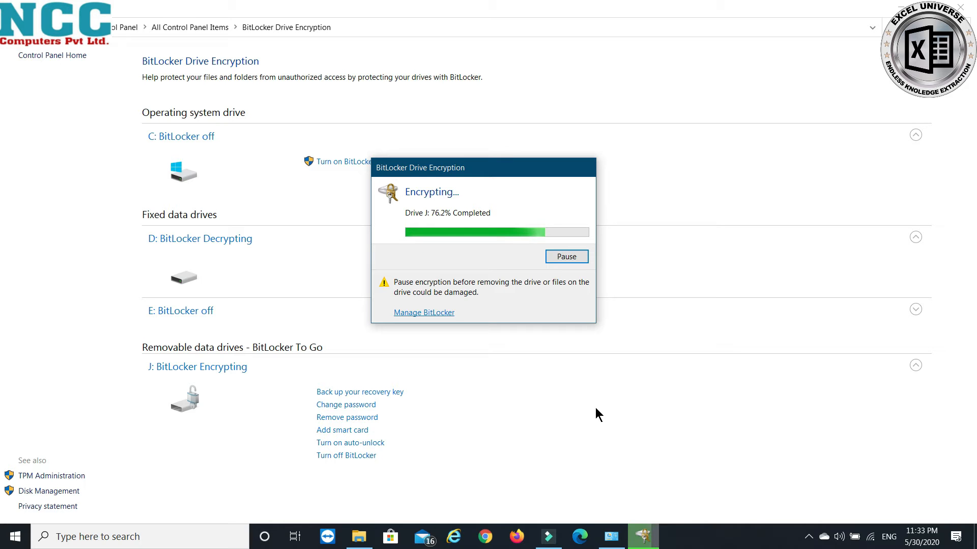
# Go back to All Control Panel Items and check the encryption progress of drive J.
pyautogui.click(12, 27)
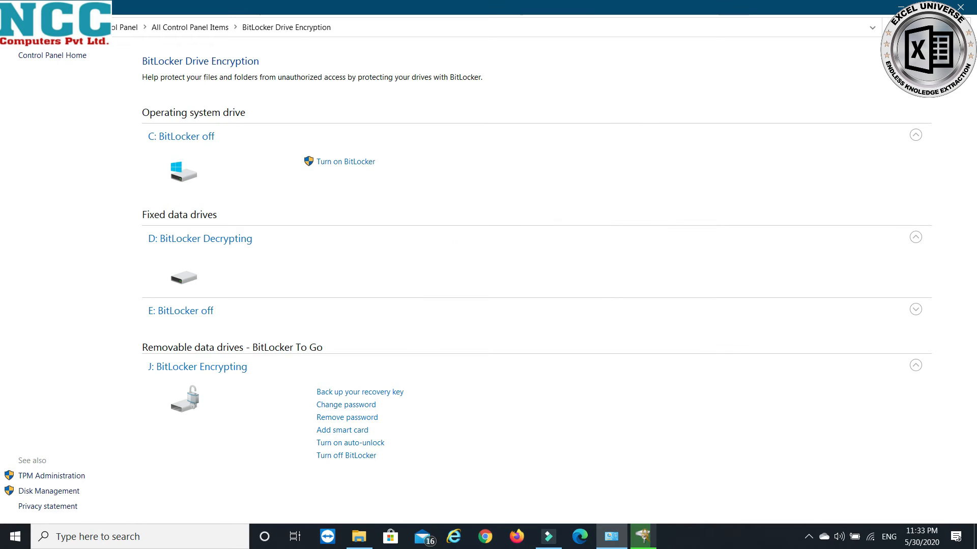
pyautogui.click(643, 536)
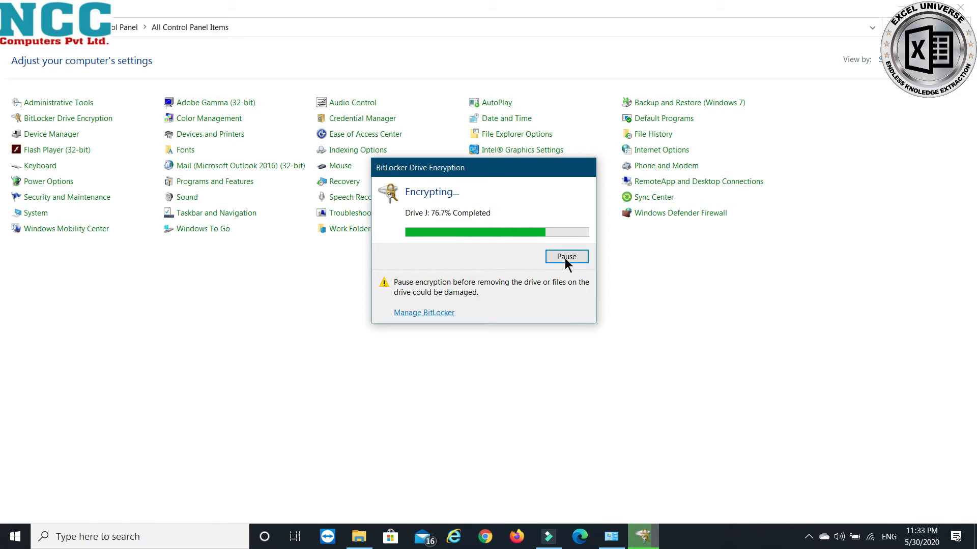
pyautogui.click(624, 390)
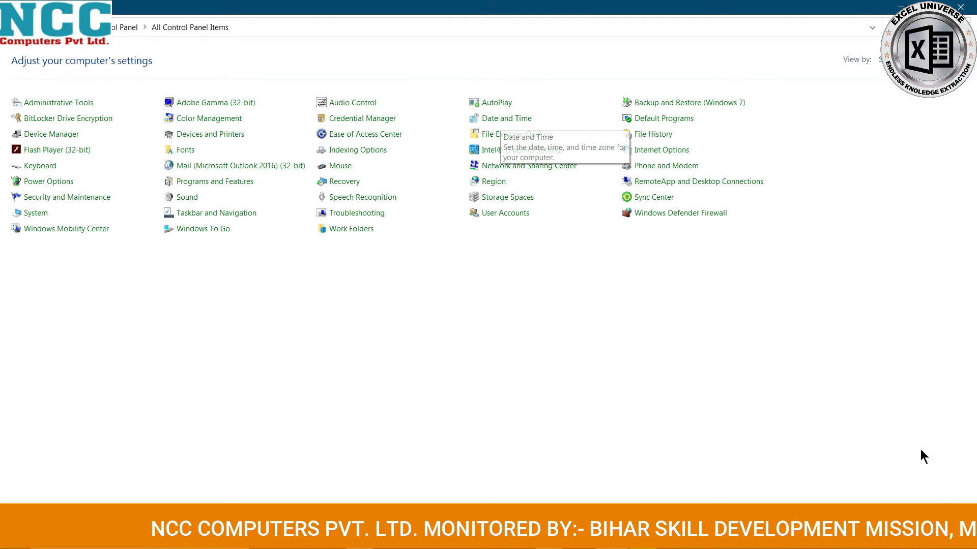
# View the system clock's calendar, and open the Date and Time item in Control Panel.
pyautogui.click(921, 538)
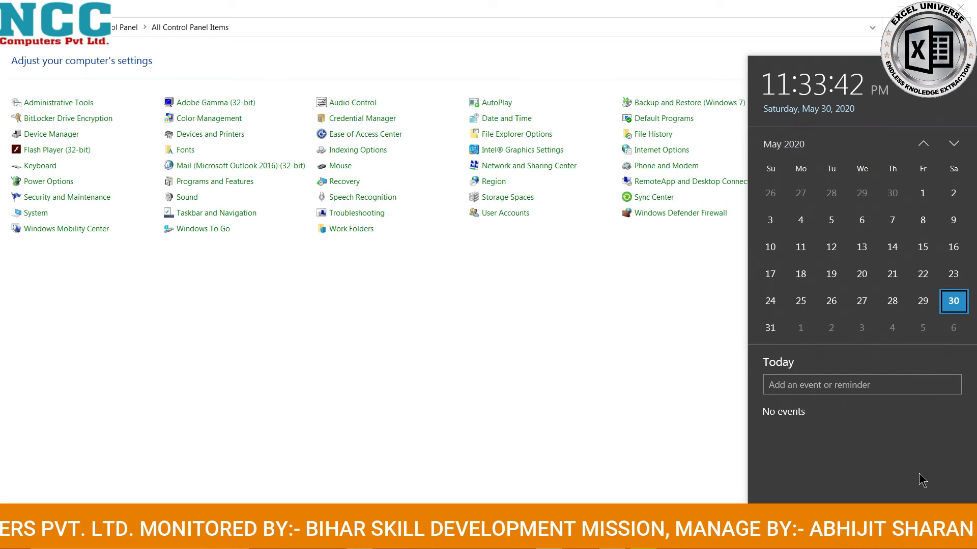
pyautogui.click(488, 263)
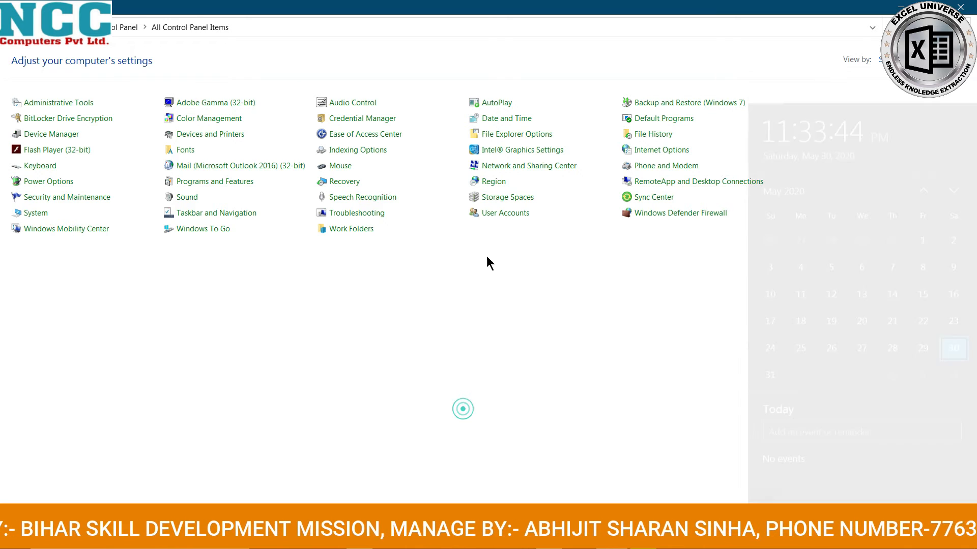
pyautogui.click(517, 121)
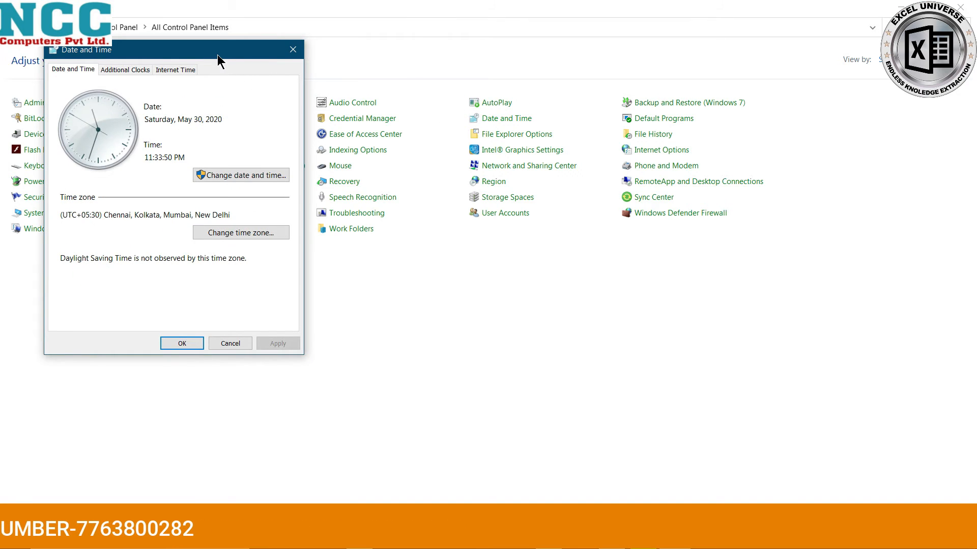
pyautogui.moveTo(218, 60); pyautogui.dragTo(381, 86)
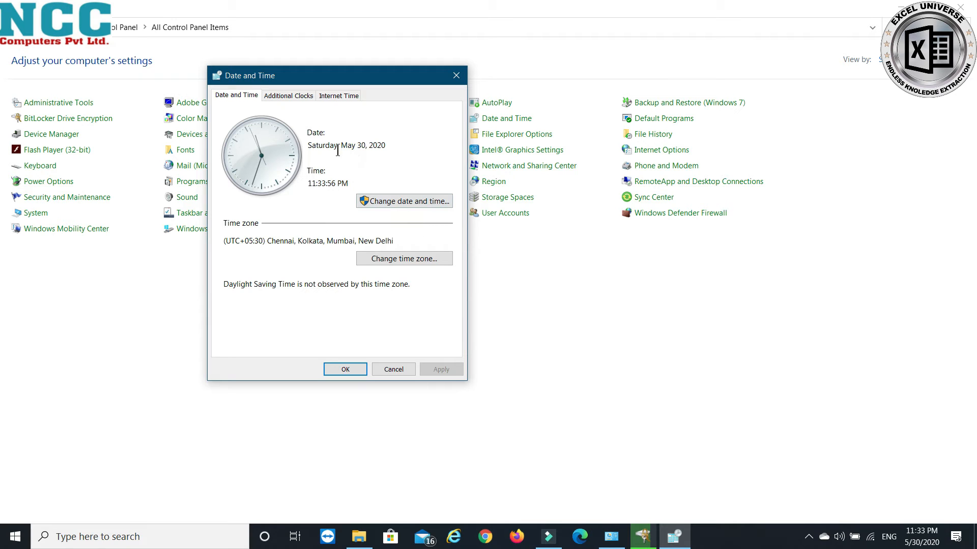
# Open the calendar settings from the date and time settings, and view the available short date formats.
pyautogui.click(425, 202)
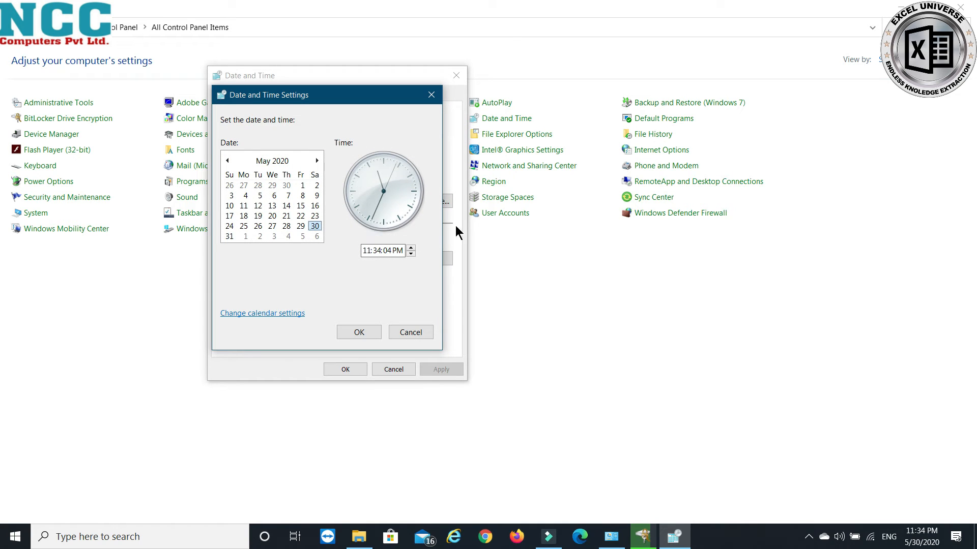
pyautogui.click(282, 315)
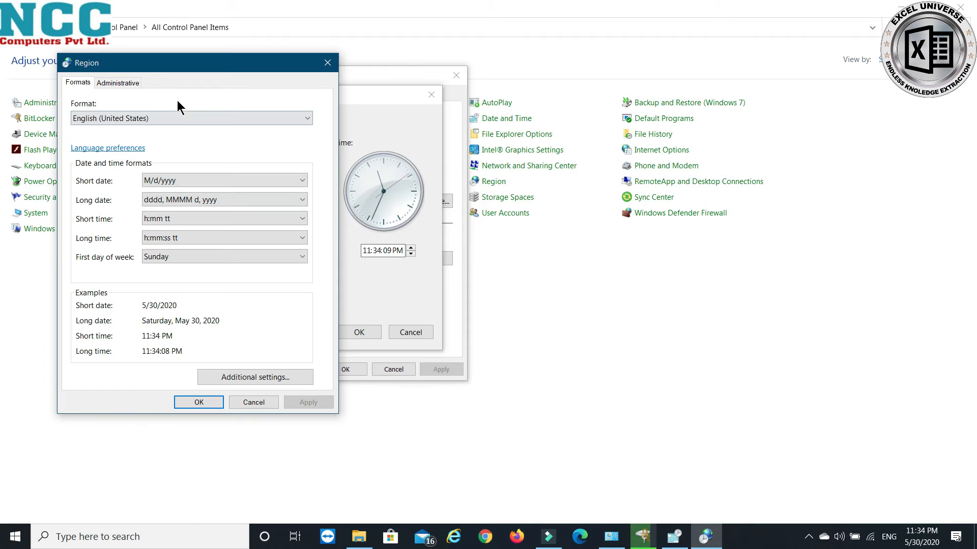
pyautogui.moveTo(186, 64); pyautogui.dragTo(350, 55)
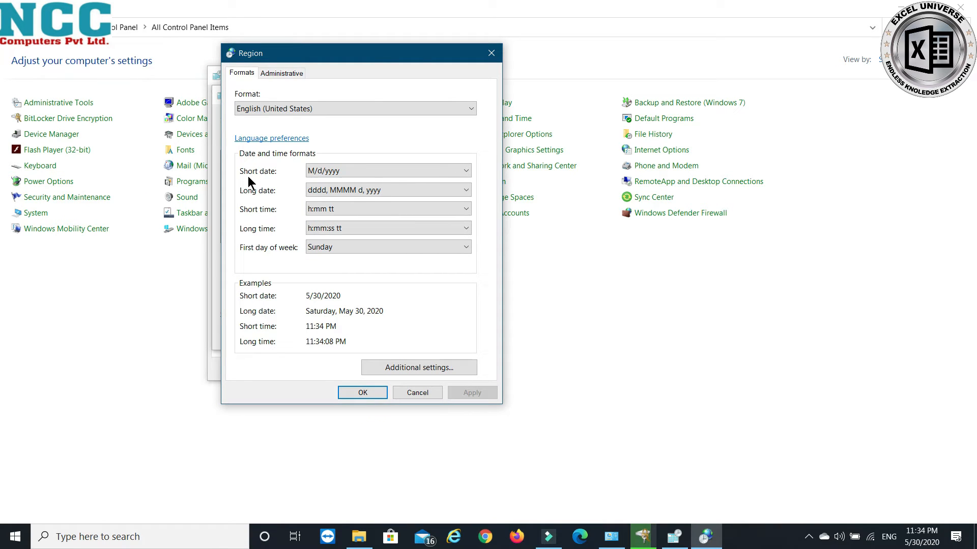
pyautogui.click(381, 173)
pyautogui.click(381, 173)
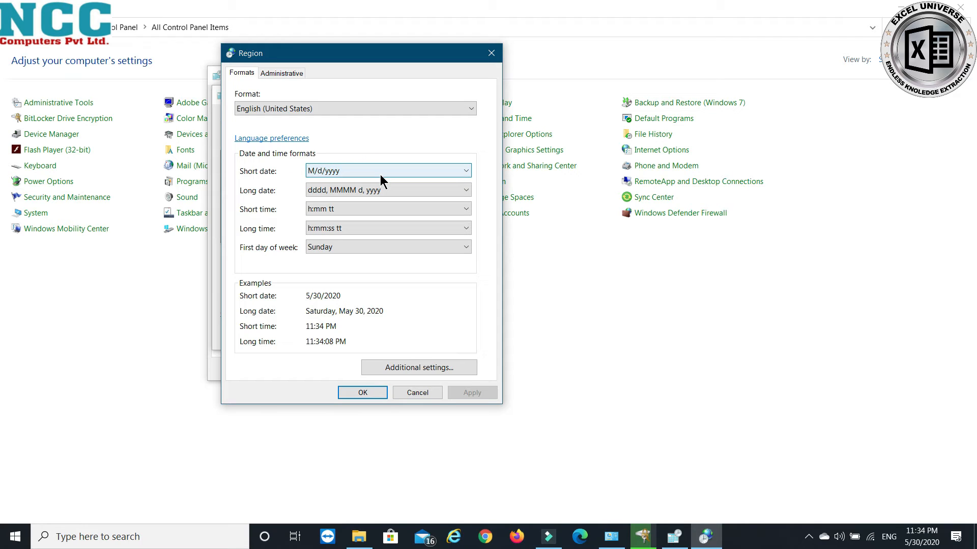
# Set the regional format to English (India), apply it and close the Region dialog.
pyautogui.click(442, 108)
pyautogui.click(442, 109)
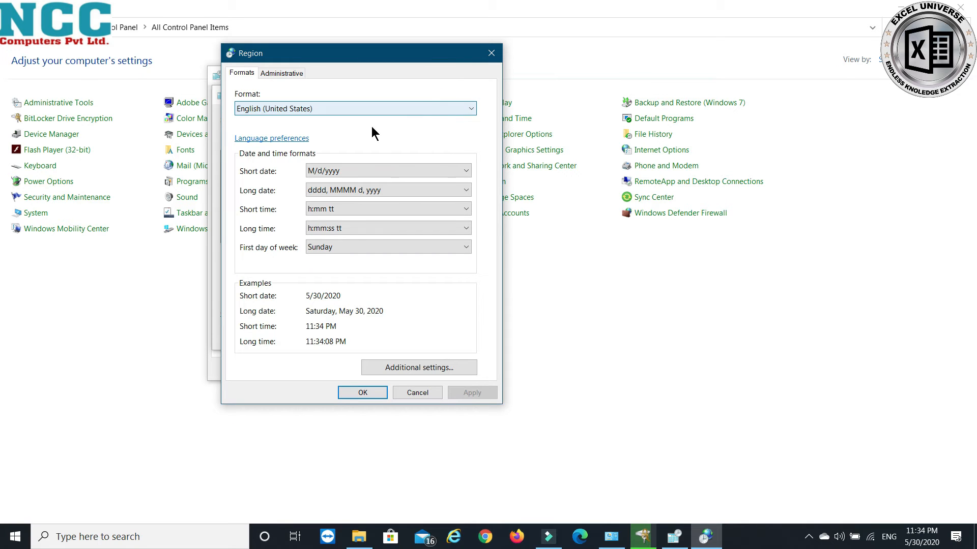
pyautogui.click(296, 117)
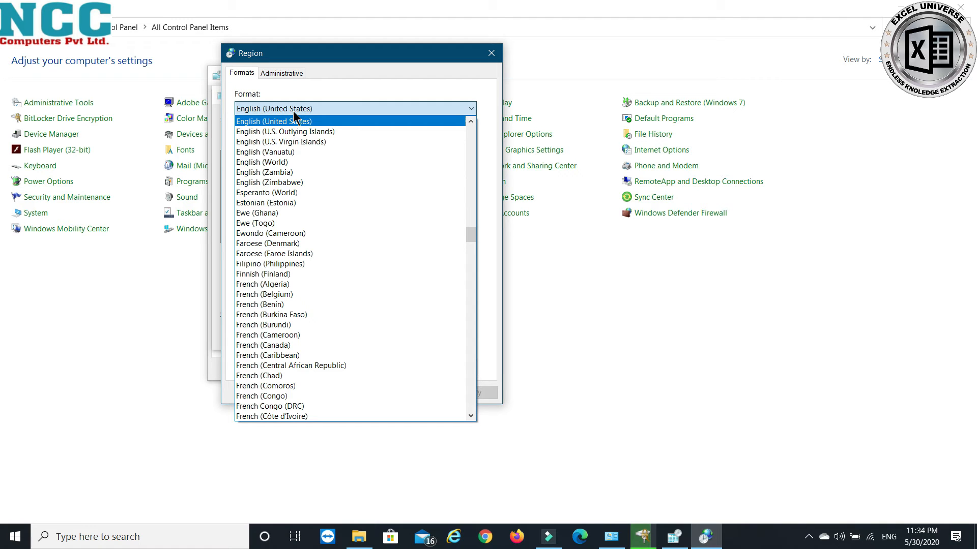
pyautogui.scroll(4, 298, 132)
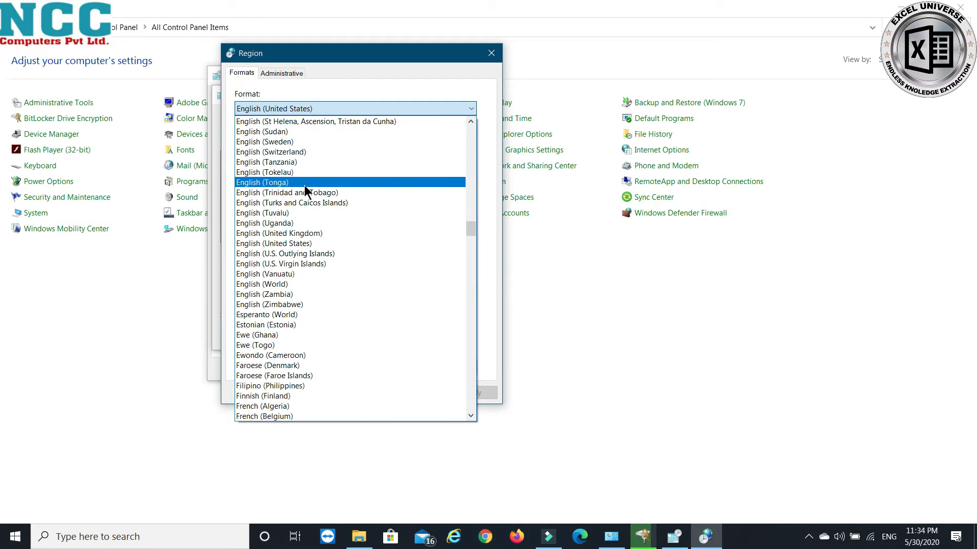
pyautogui.scroll(15, 309, 295)
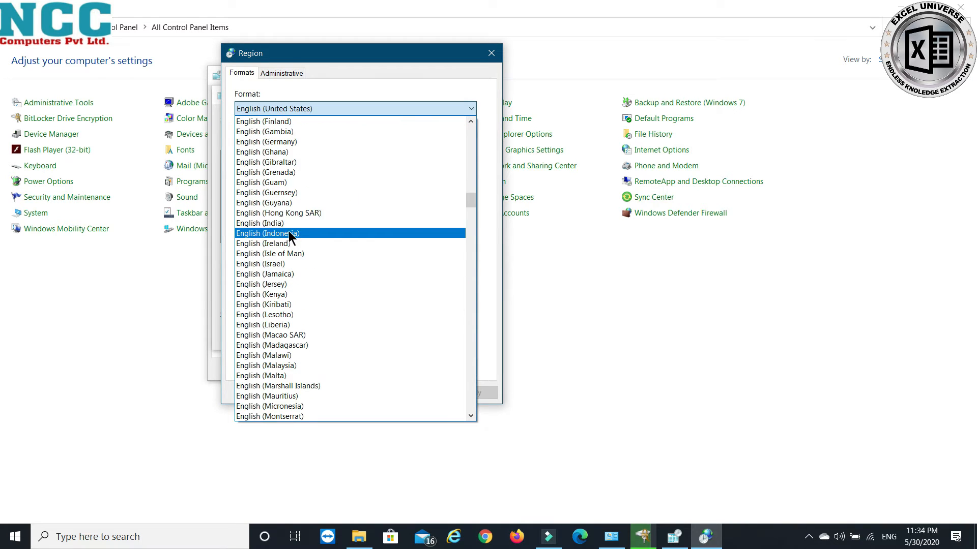
pyautogui.click(277, 230)
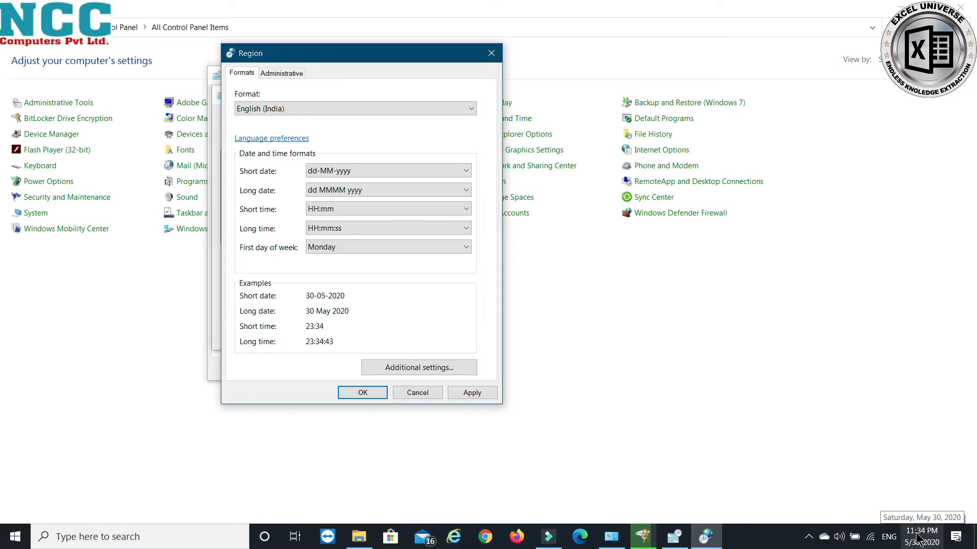
pyautogui.click(473, 392)
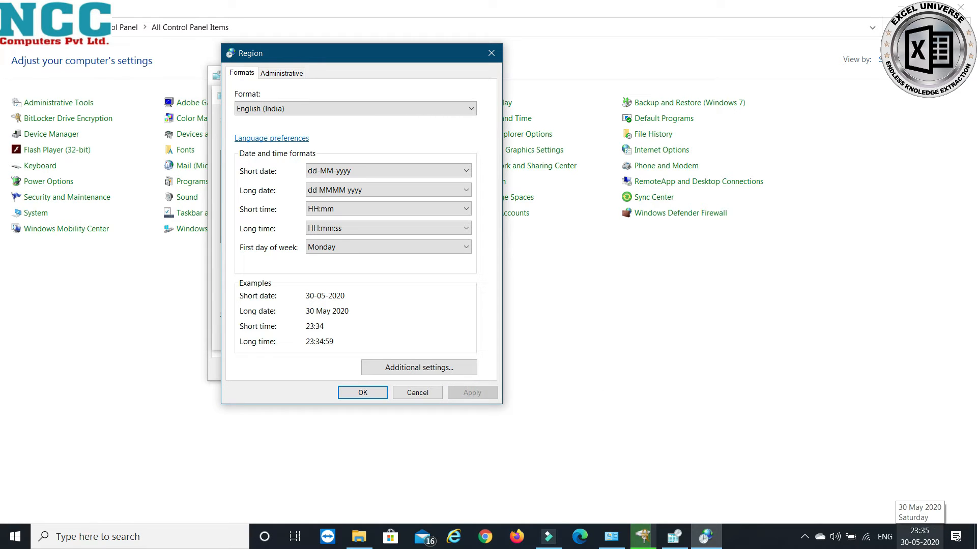
pyautogui.click(429, 394)
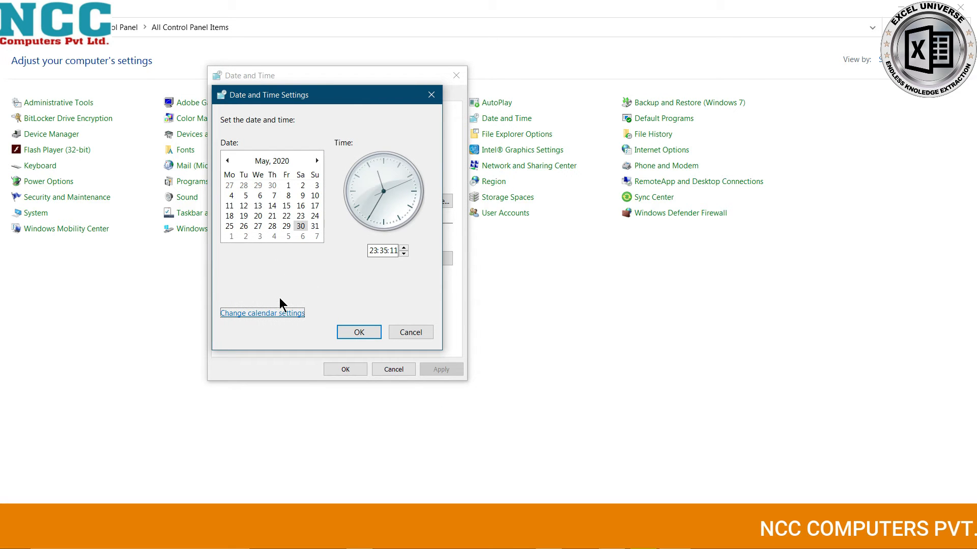
# Set the system date to 29 May 2020, confirm it and close the Date and Time dialog.
pyautogui.click(286, 226)
pyautogui.click(363, 333)
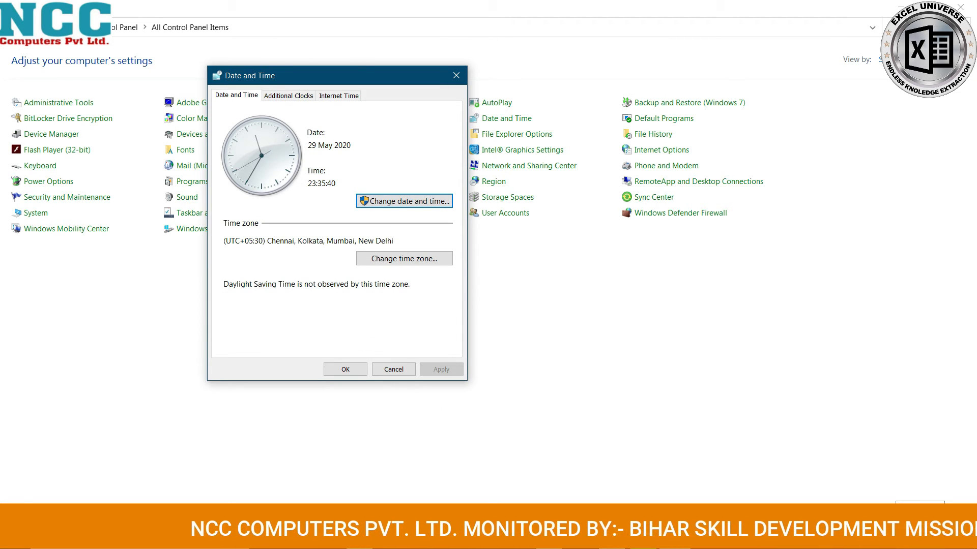
pyautogui.click(168, 331)
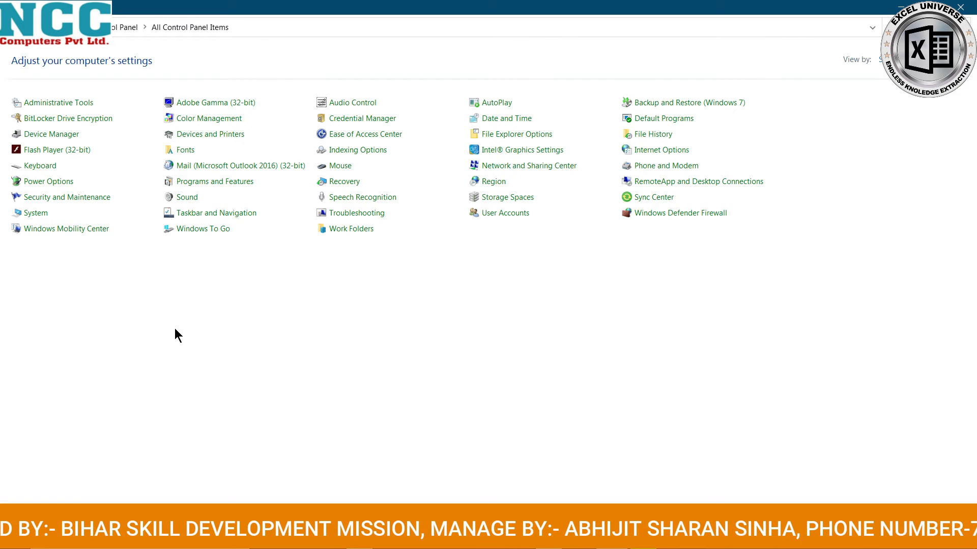
# Open Devices and Printers, start a search for a printer to add, and cancel it.
pyautogui.click(214, 141)
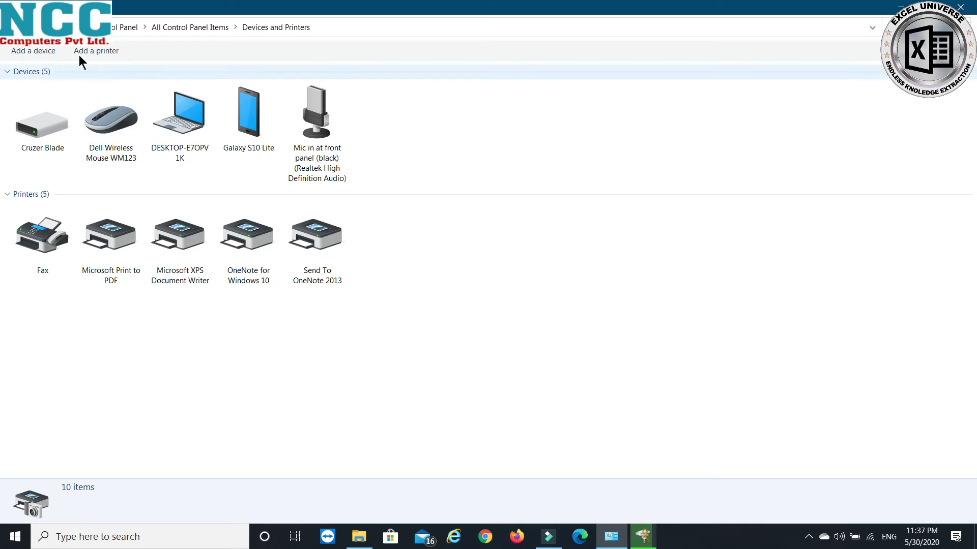
pyautogui.click(93, 50)
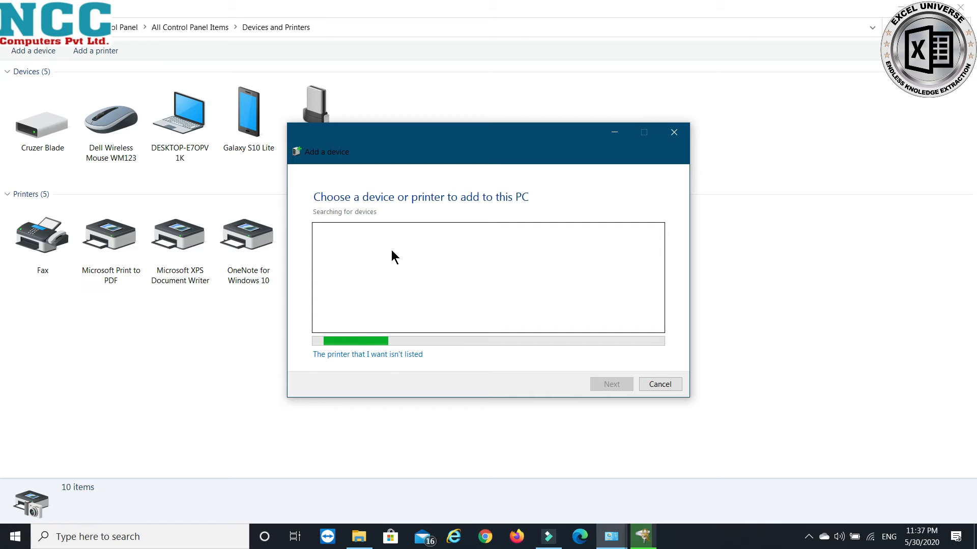
pyautogui.click(661, 386)
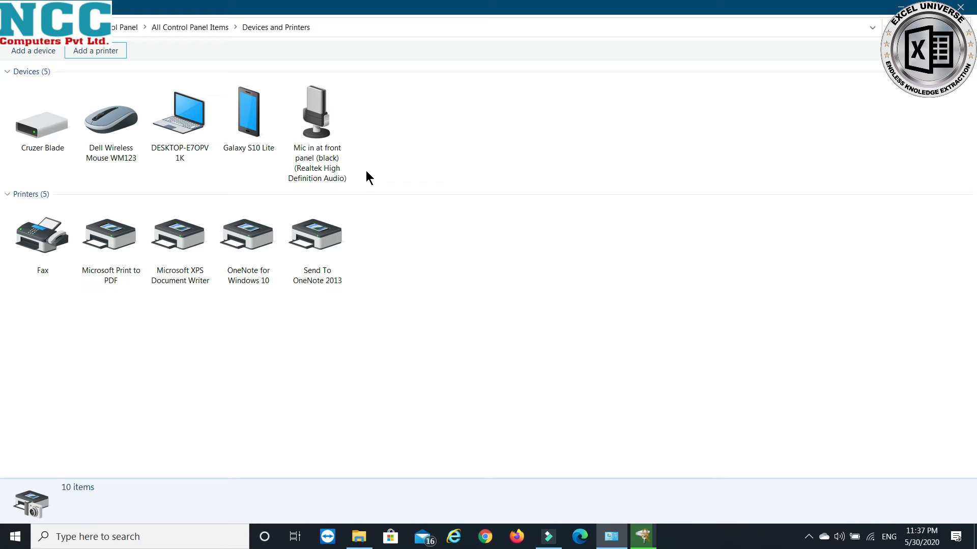
# Start and cancel a search for a device to add, and view the details of the phone, wireless mouse and laptop in Devices and Printers.
pyautogui.click(24, 51)
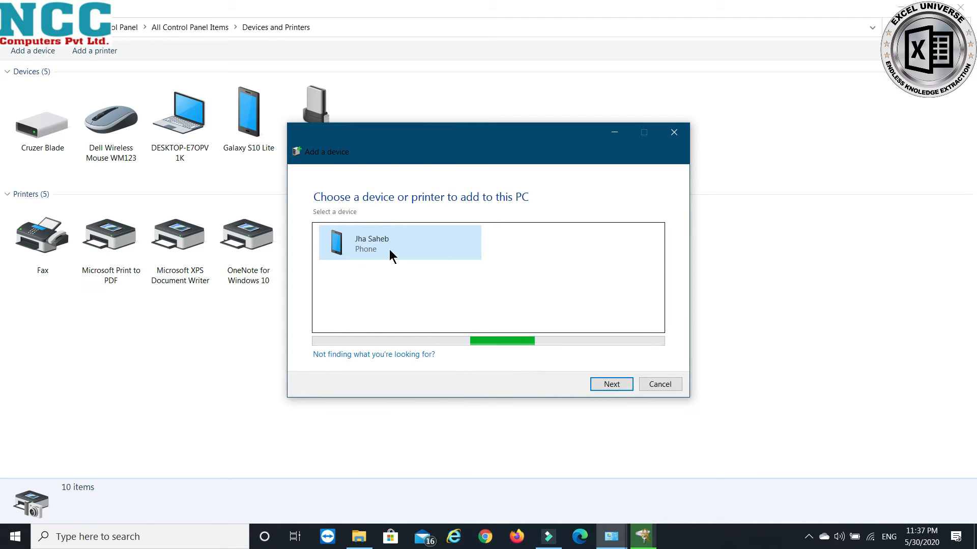
pyautogui.click(667, 385)
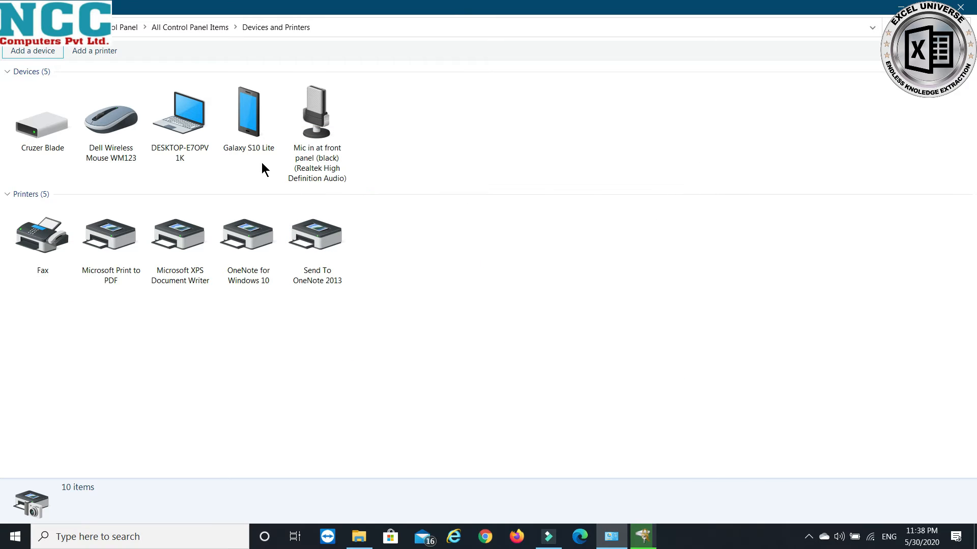
pyautogui.click(255, 123)
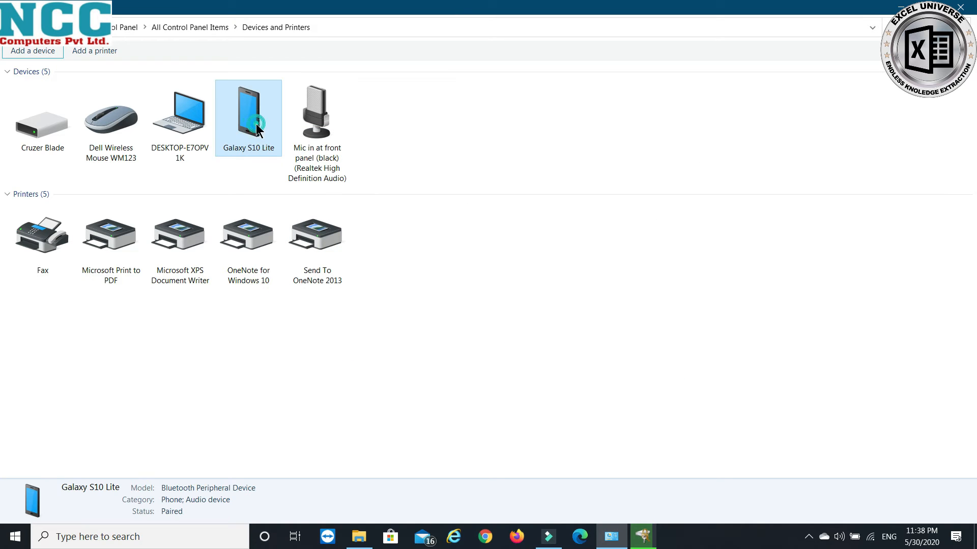
pyautogui.click(104, 122)
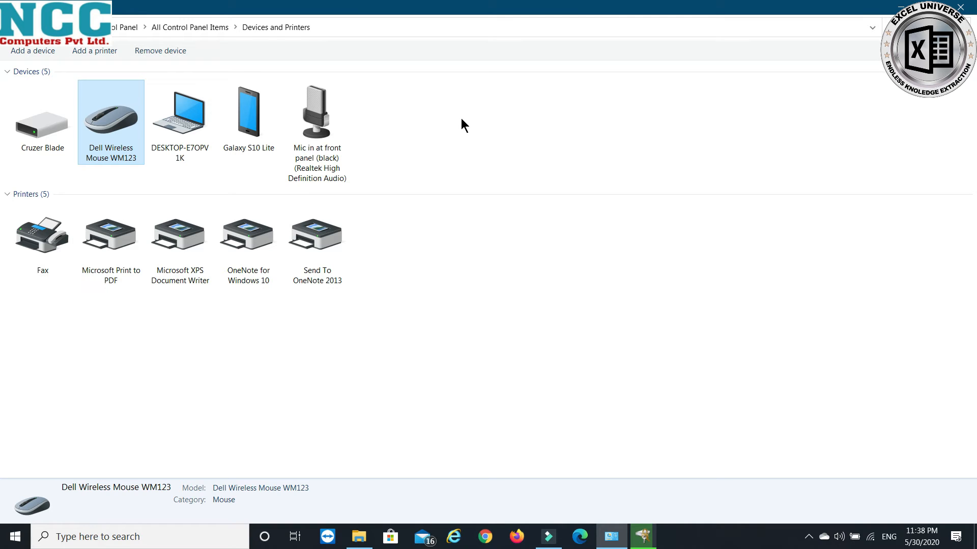
pyautogui.click(183, 143)
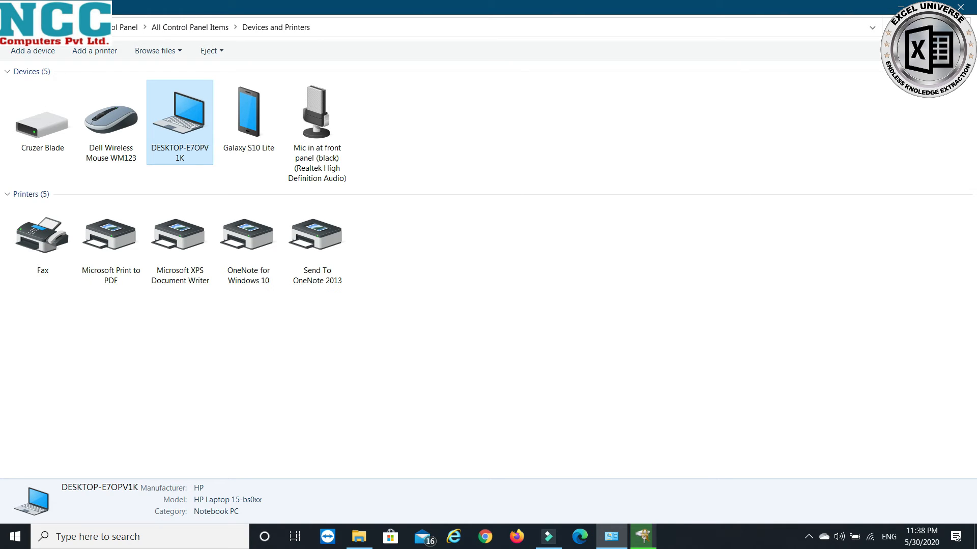
pyautogui.click(11, 28)
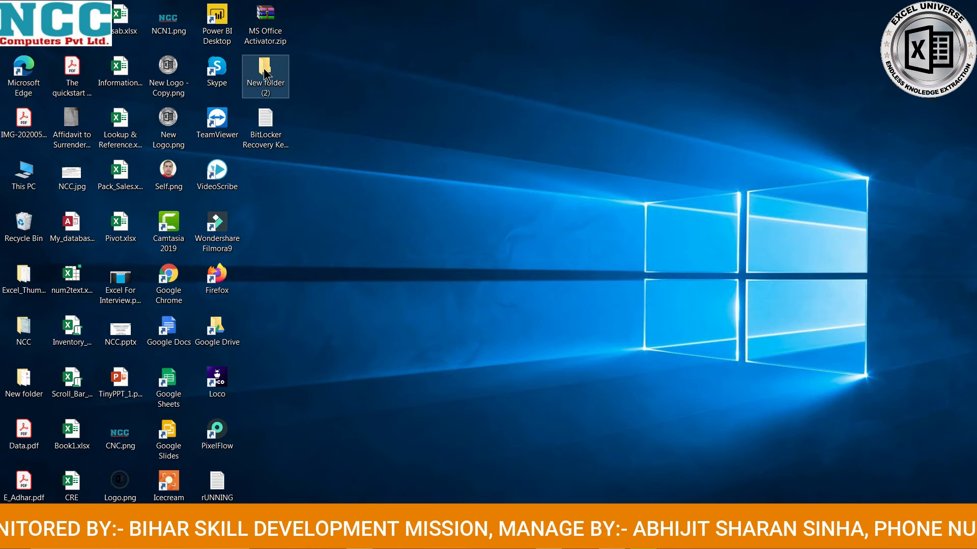
# Set the desktop folder New folder (2) to Hidden in its properties and apply the change.
pyautogui.rightClick(264, 73)
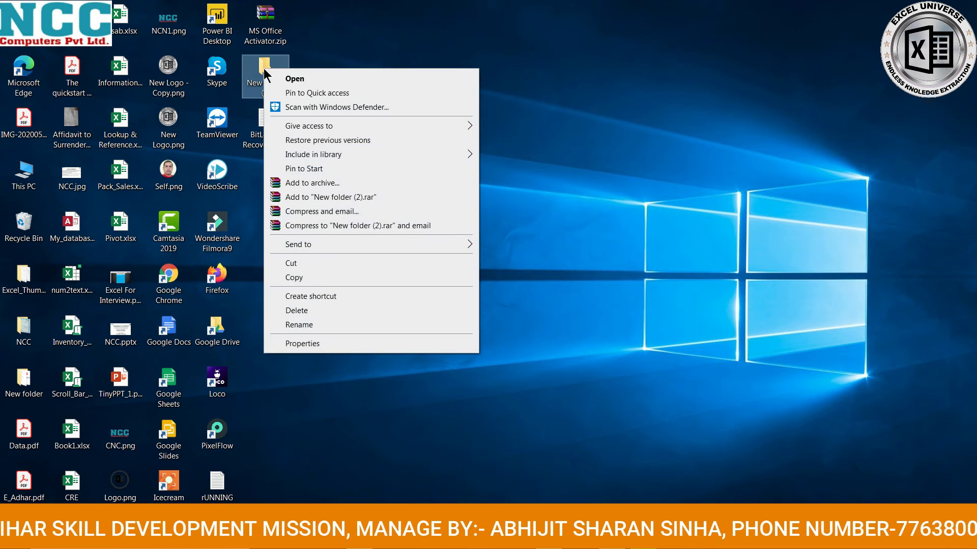
pyautogui.click(278, 345)
pyautogui.click(349, 282)
pyautogui.click(484, 359)
pyautogui.click(373, 358)
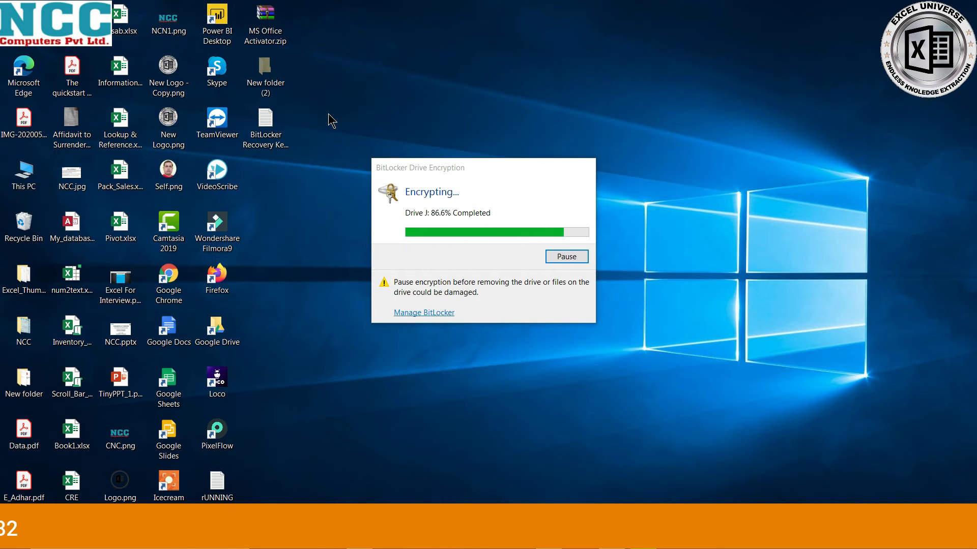
# Set File Explorer Options to not show hidden files, folders, or drives, apply it and check the desktop.
pyautogui.click(611, 537)
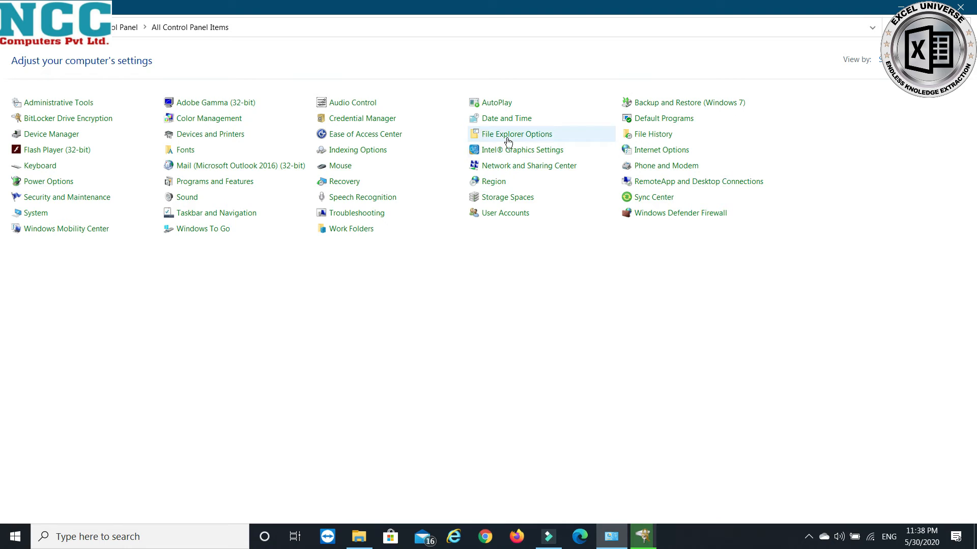
pyautogui.click(507, 135)
pyautogui.click(155, 130)
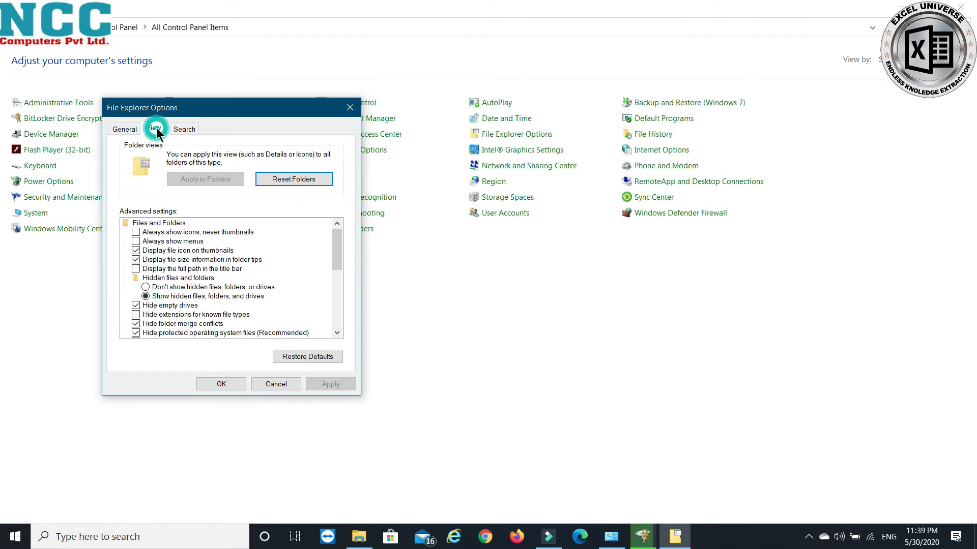
pyautogui.click(170, 288)
pyautogui.click(338, 384)
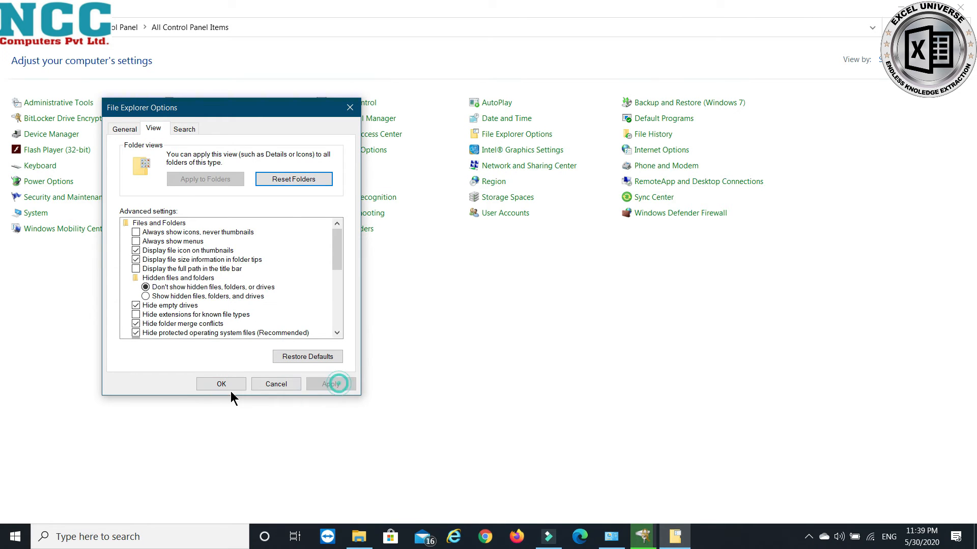
pyautogui.click(222, 385)
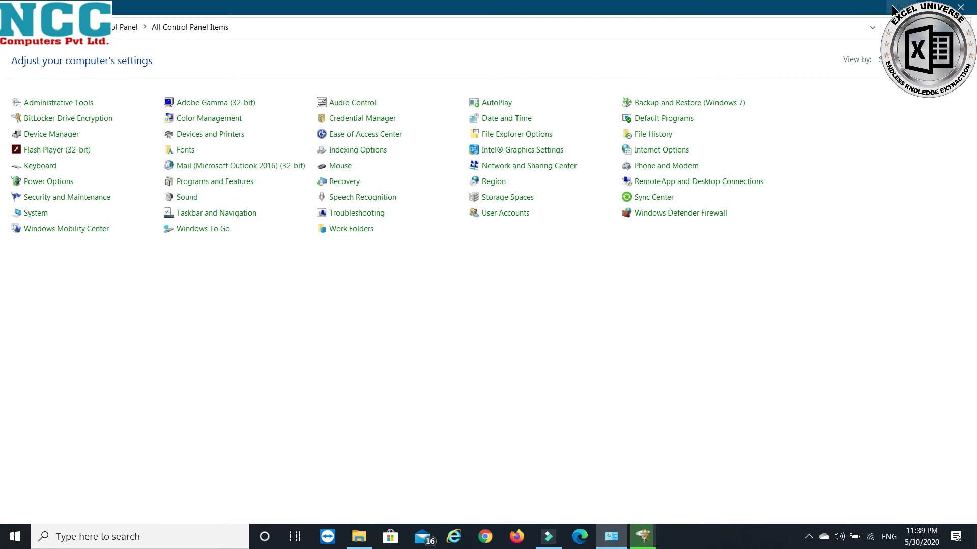
pyautogui.click(898, 8)
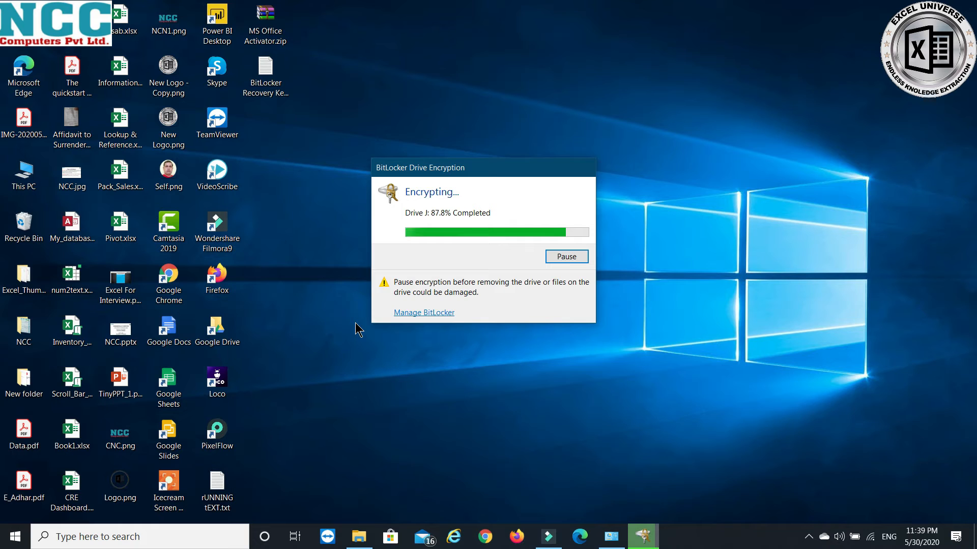
# Set File Explorer Options to show hidden files, folders, and drives, apply it and close the dialog.
pyautogui.click(617, 537)
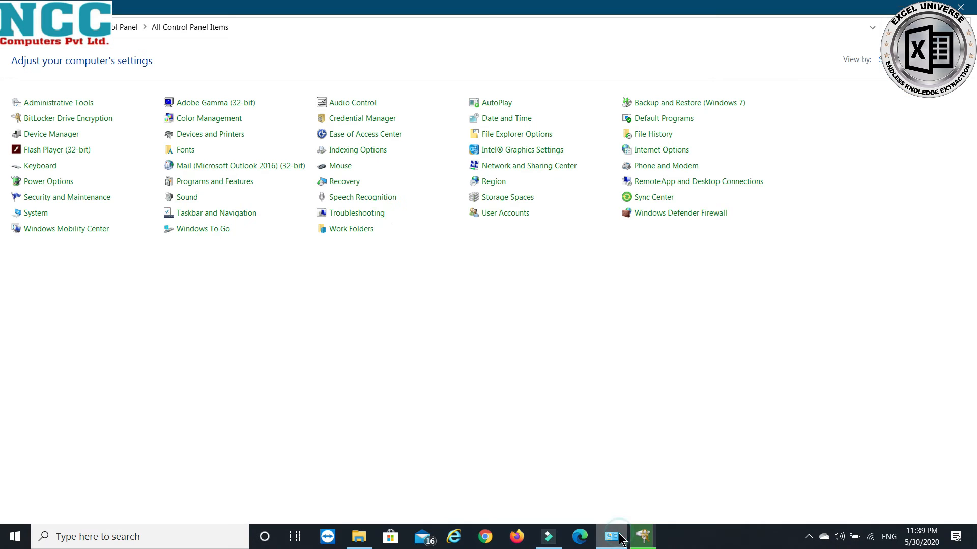
pyautogui.click(523, 135)
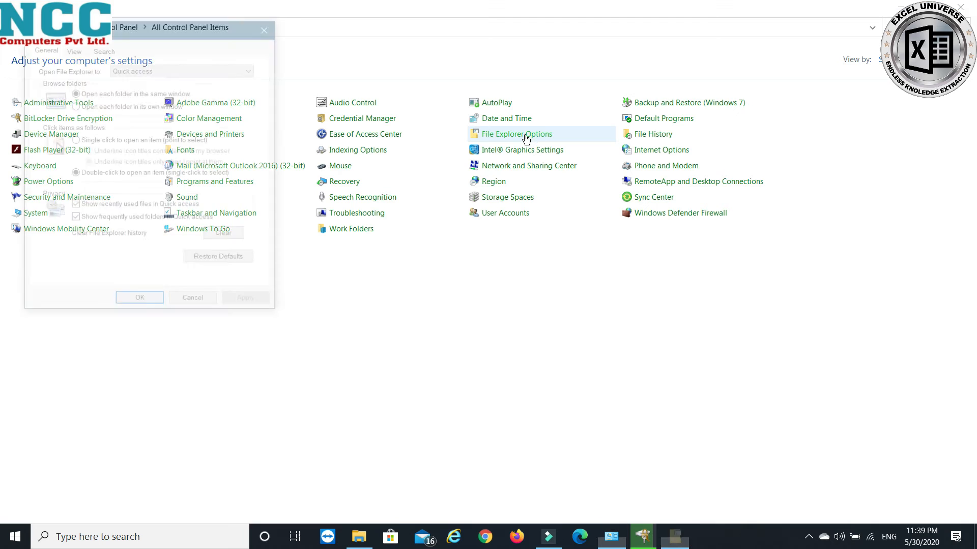
pyautogui.click(73, 48)
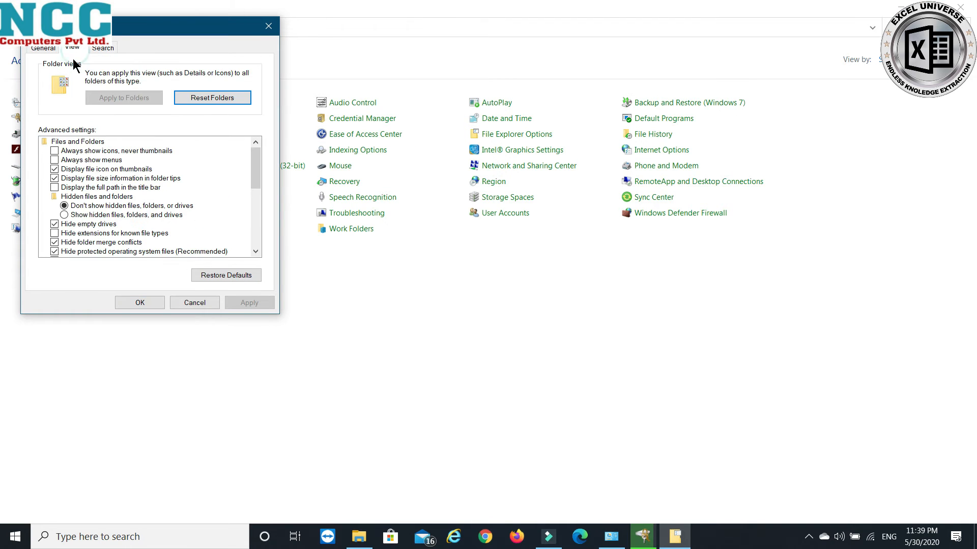
pyautogui.click(83, 215)
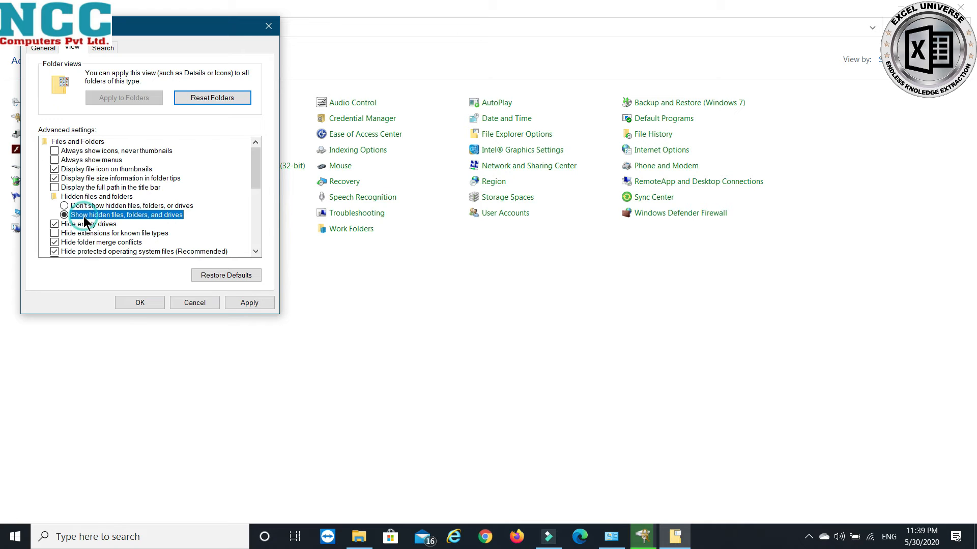
pyautogui.click(247, 302)
pyautogui.click(141, 303)
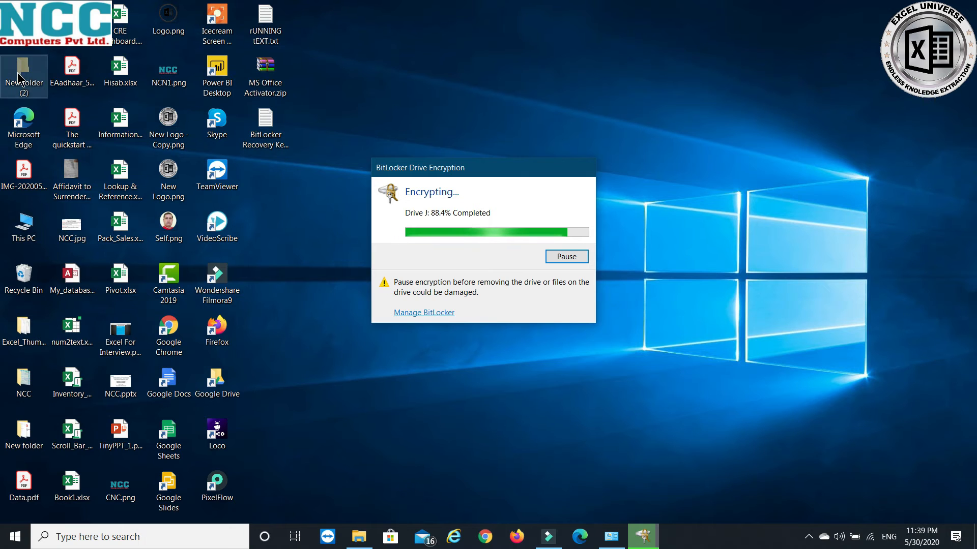
# Remove the Hidden attribute from the desktop folder New folder (2) and confirm its properties.
pyautogui.rightClick(23, 77)
pyautogui.click(92, 347)
pyautogui.click(94, 283)
pyautogui.click(140, 361)
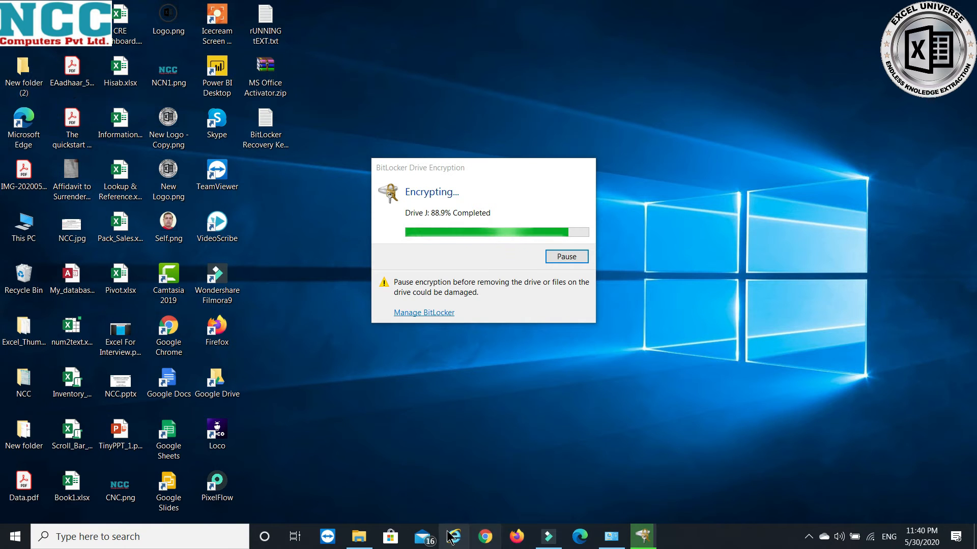
# Return to the Control Panel items, open Fonts and browse through the installed fonts.
pyautogui.click(610, 534)
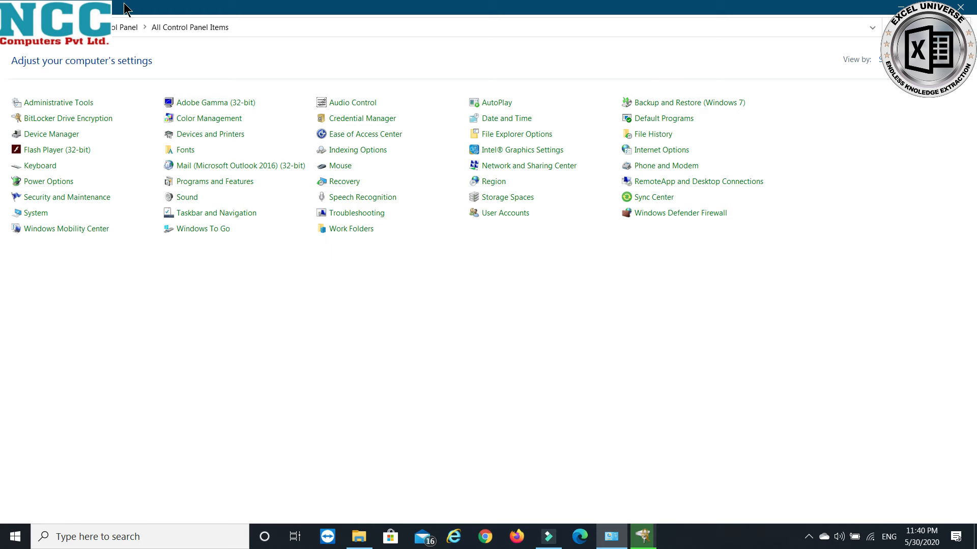
pyautogui.click(901, 7)
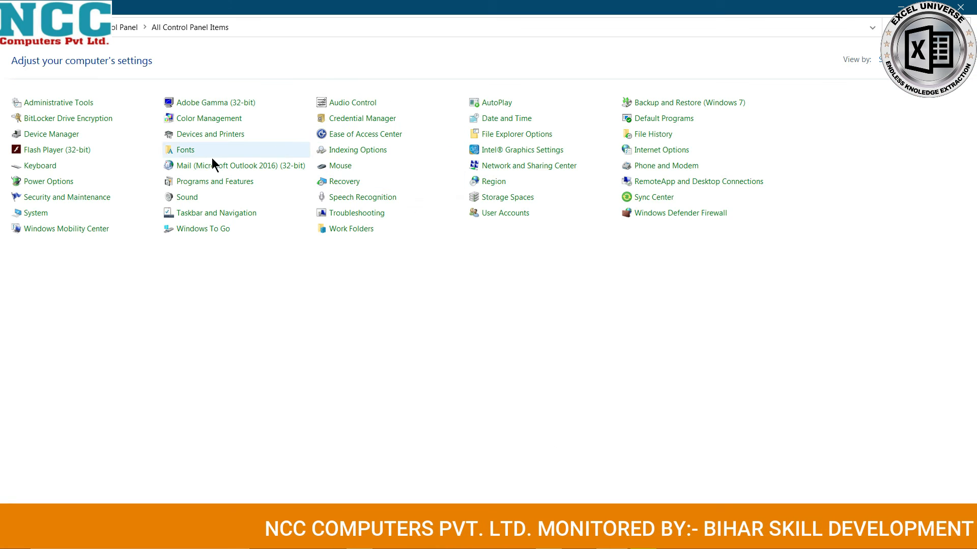
pyautogui.click(179, 153)
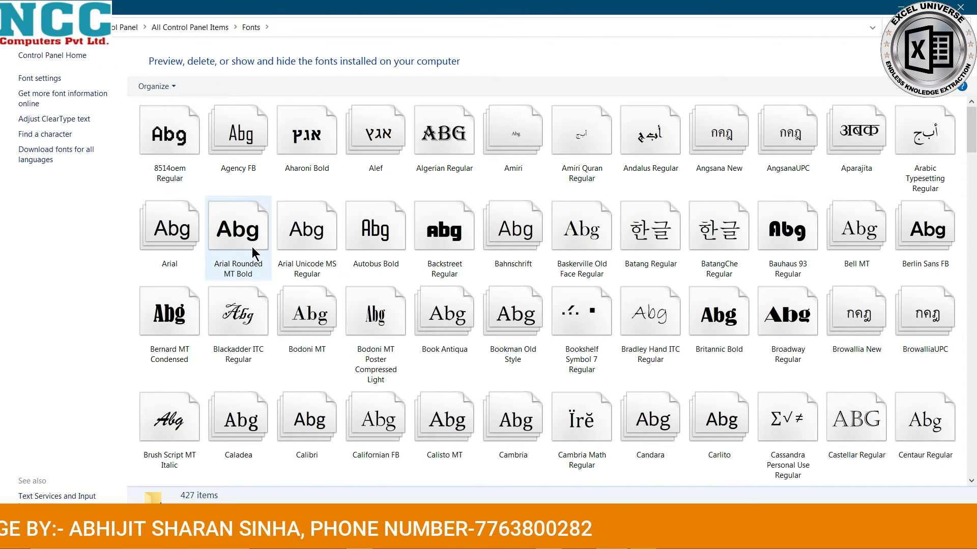
pyautogui.scroll(-5, 251, 246)
pyautogui.scroll(-10, 251, 246)
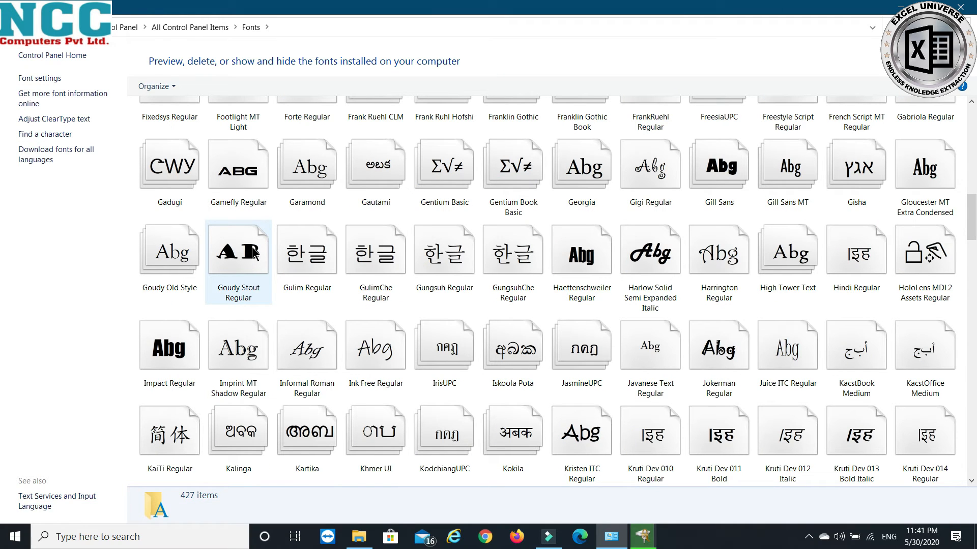
pyautogui.scroll(18, 252, 246)
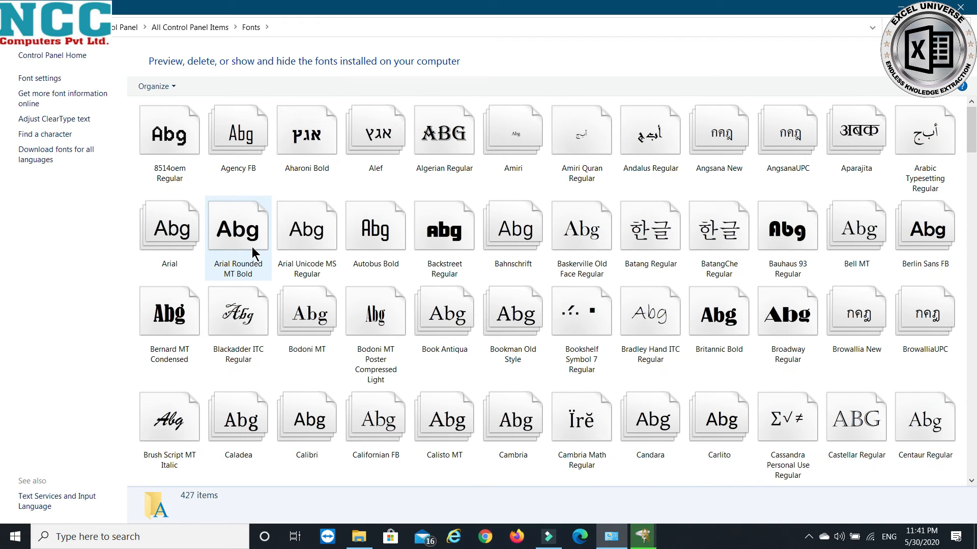
# View the details and available actions of Arial Unicode MS Regular, select Agency FB, and return to All Control Panel Items.
pyautogui.click(308, 233)
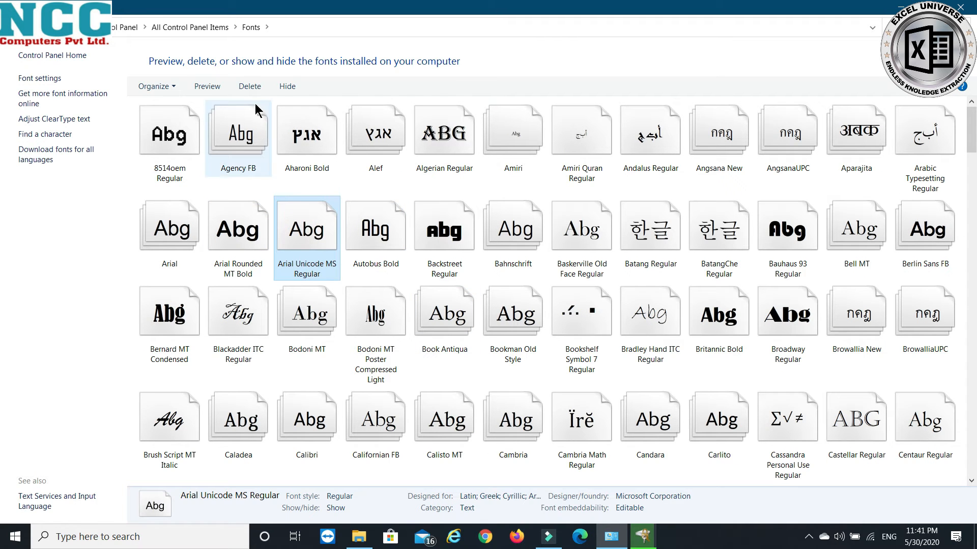
pyautogui.rightClick(312, 275)
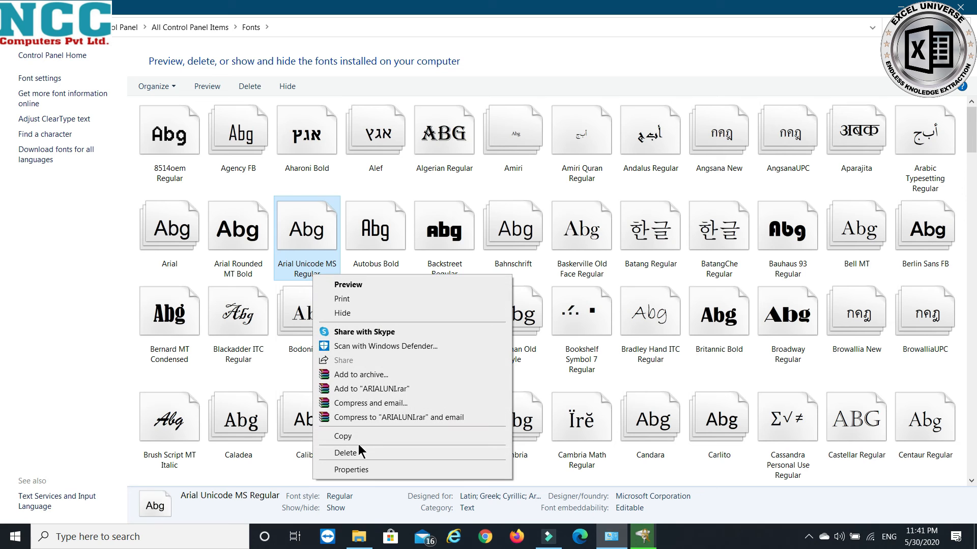
pyautogui.click(234, 148)
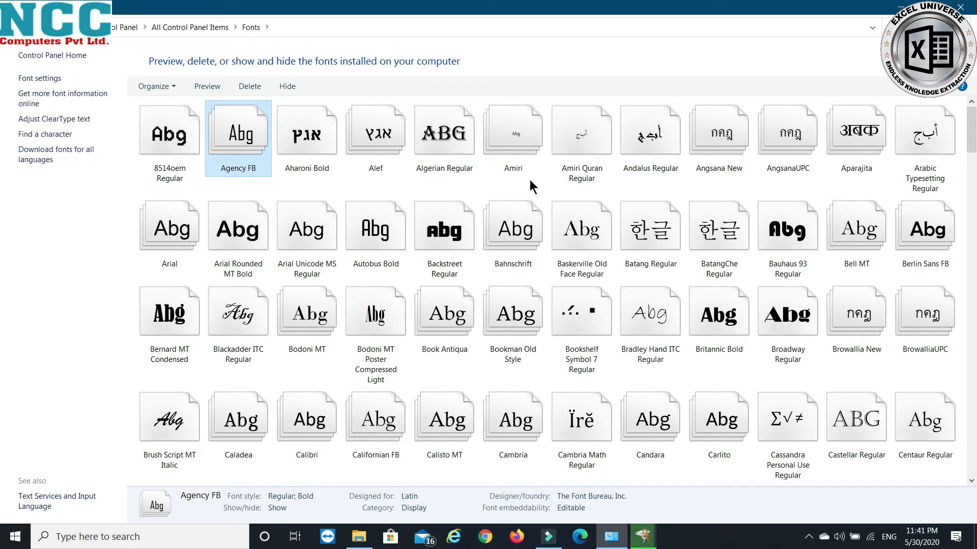
pyautogui.press('BackSpace')
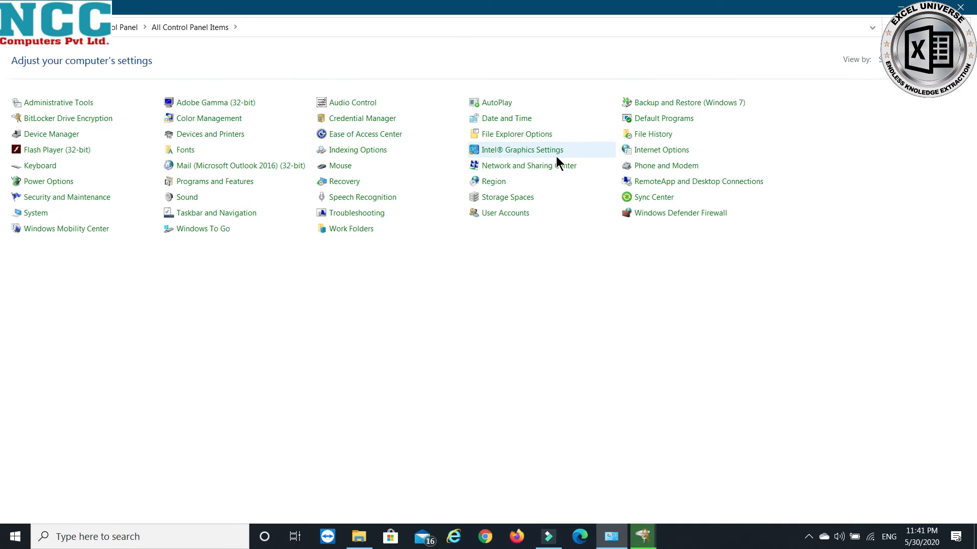
# Open the Keyboard properties, test the character repeat rate with the letter a, and clear the test field.
pyautogui.click(41, 166)
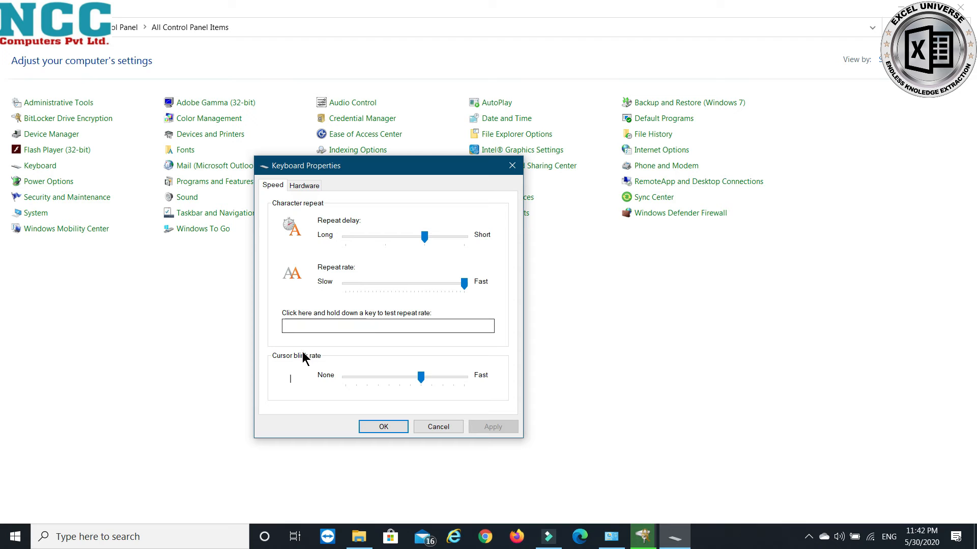
pyautogui.click(304, 322)
pyautogui.write('a')
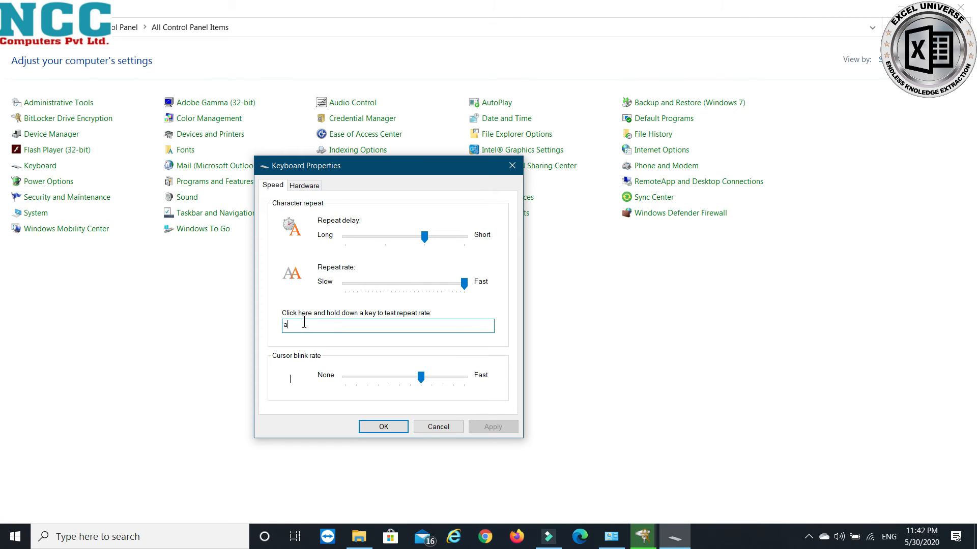
pyautogui.write('aaaaaaaaaaaaaaaaaaaaaaaaaaaaaaaaaaaaaa')
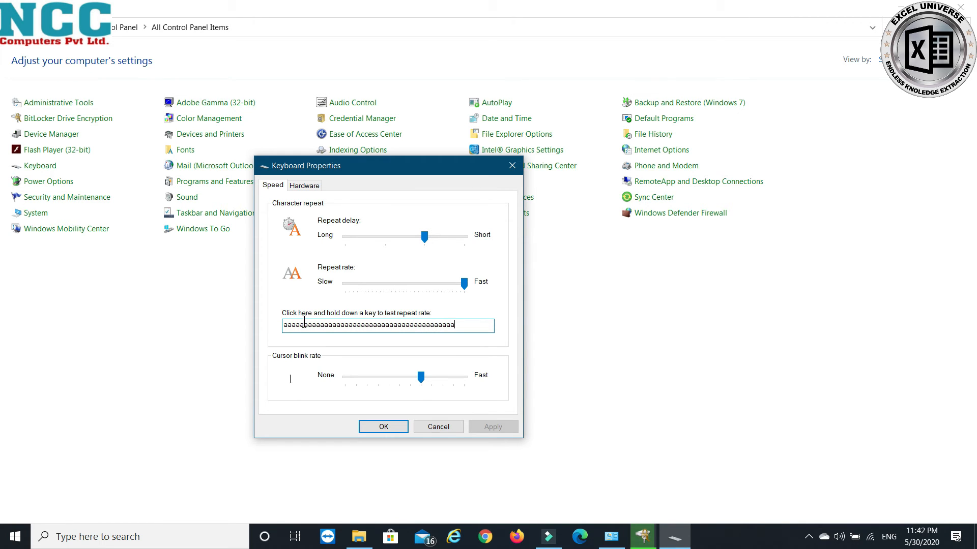
pyautogui.moveTo(464, 325); pyautogui.dragTo(217, 327)
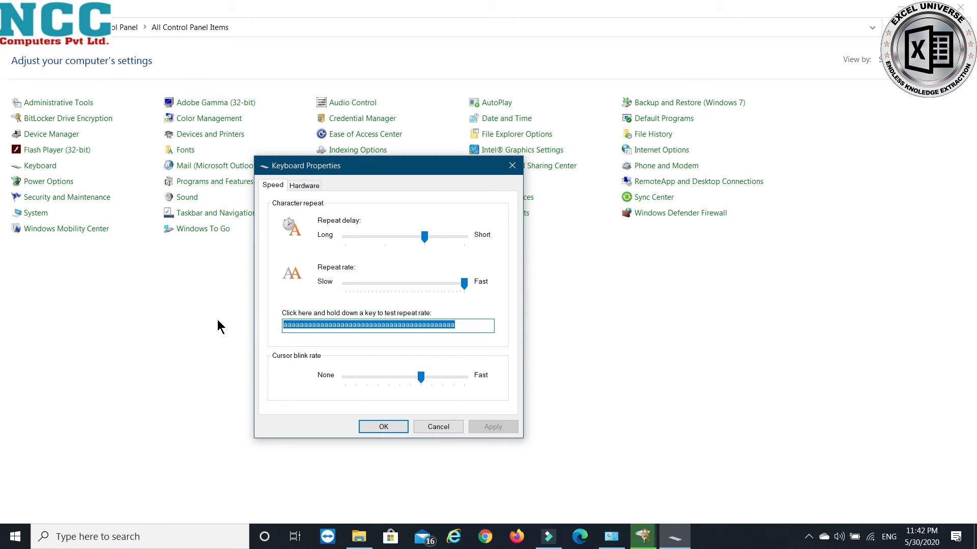
pyautogui.press('BackSpace')
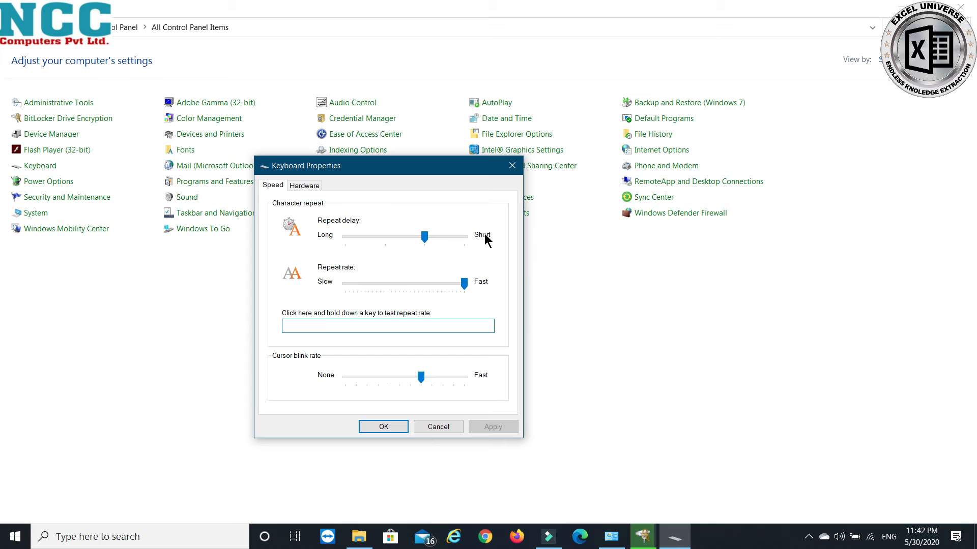
# Set the keyboard repeat delay to Long and test it with a repeated letter a.
pyautogui.moveTo(425, 237); pyautogui.dragTo(282, 245)
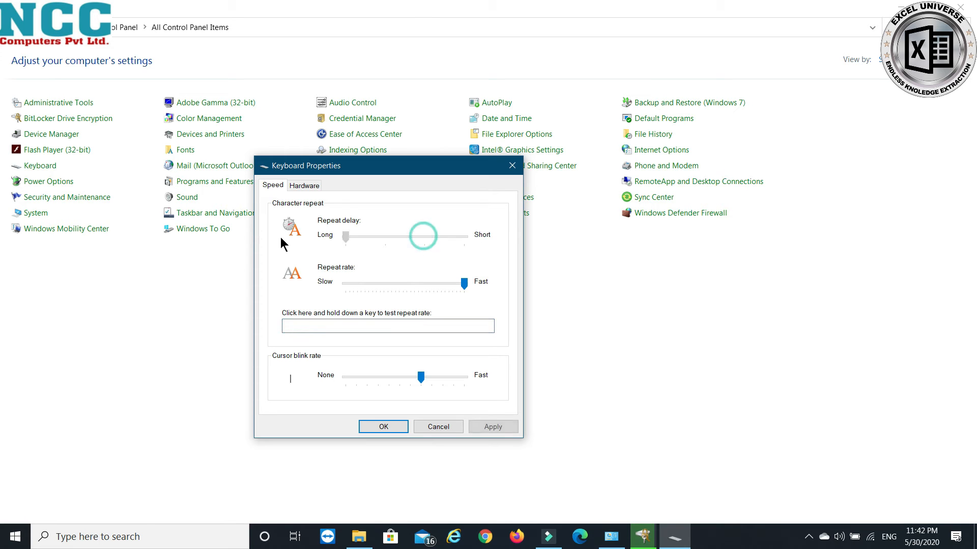
pyautogui.click(323, 323)
pyautogui.write('aaaaaaaaaaaaaaaaaaaaaaaaaaaaaaaaa')
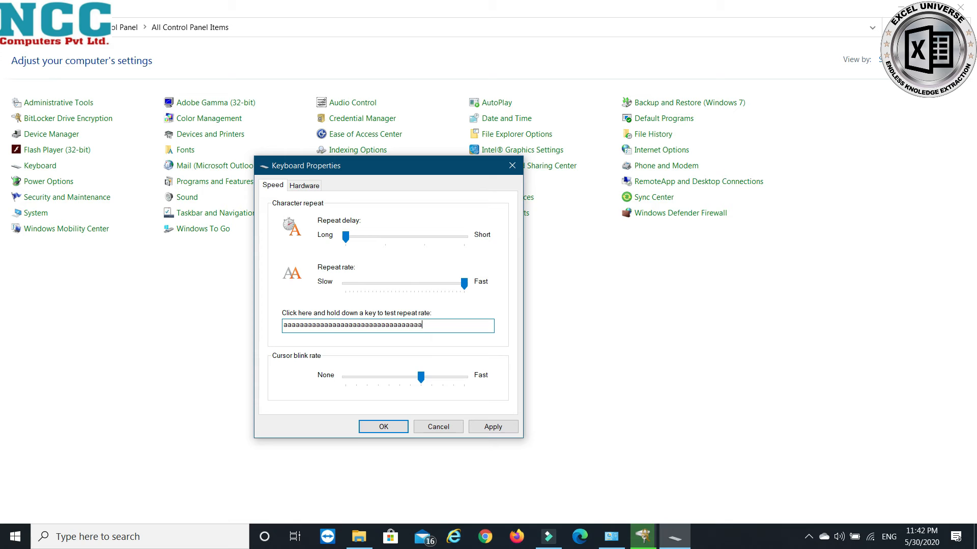
# Clear the test field, set the keyboard repeat delay to Short, test it with a repeated letter a, and clear the text.
pyautogui.doubleClick(440, 325)
pyautogui.press('BackSpace')
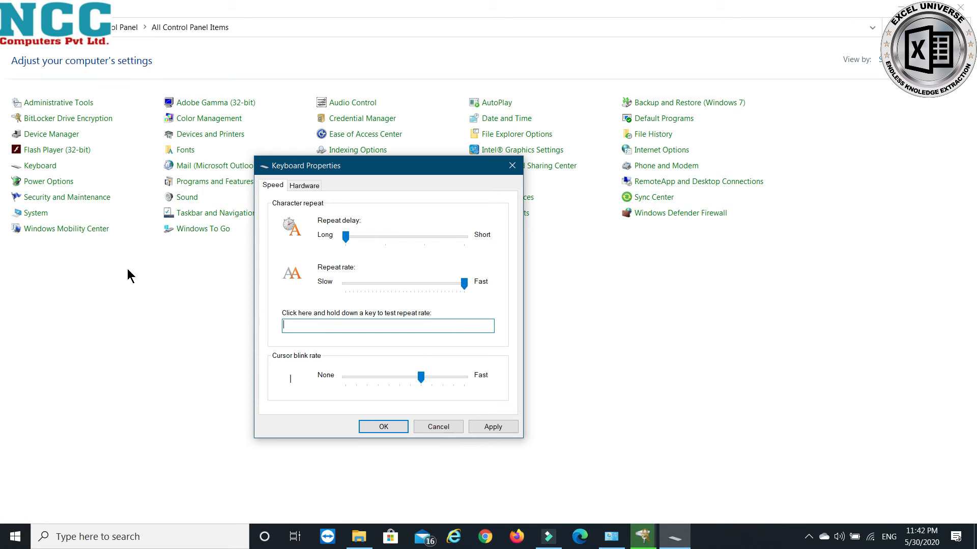
pyautogui.moveTo(348, 235); pyautogui.dragTo(477, 279)
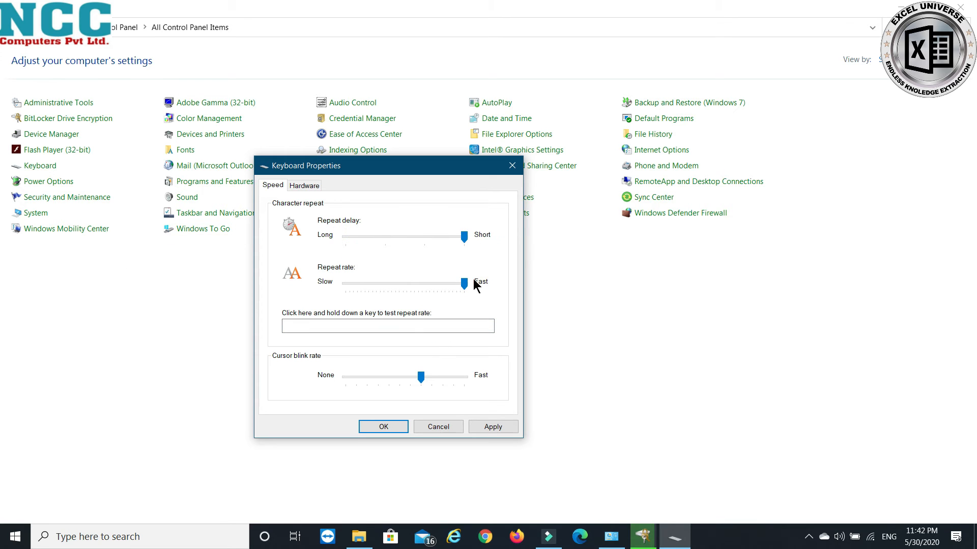
pyautogui.click(337, 325)
pyautogui.write('aaaaaaaaaaaaaaaaaaaaaaaaaaaaa')
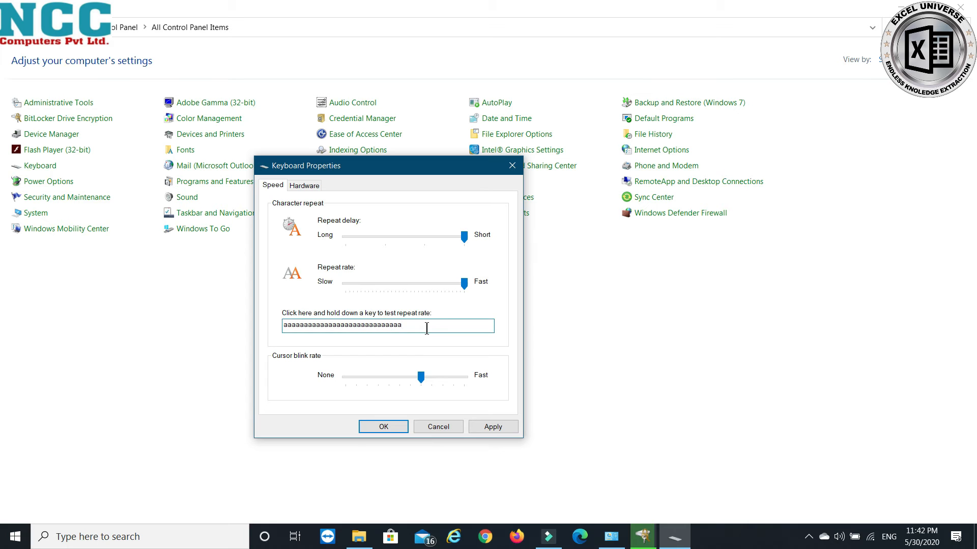
pyautogui.moveTo(426, 328); pyautogui.dragTo(152, 314)
pyautogui.press('BackSpace')
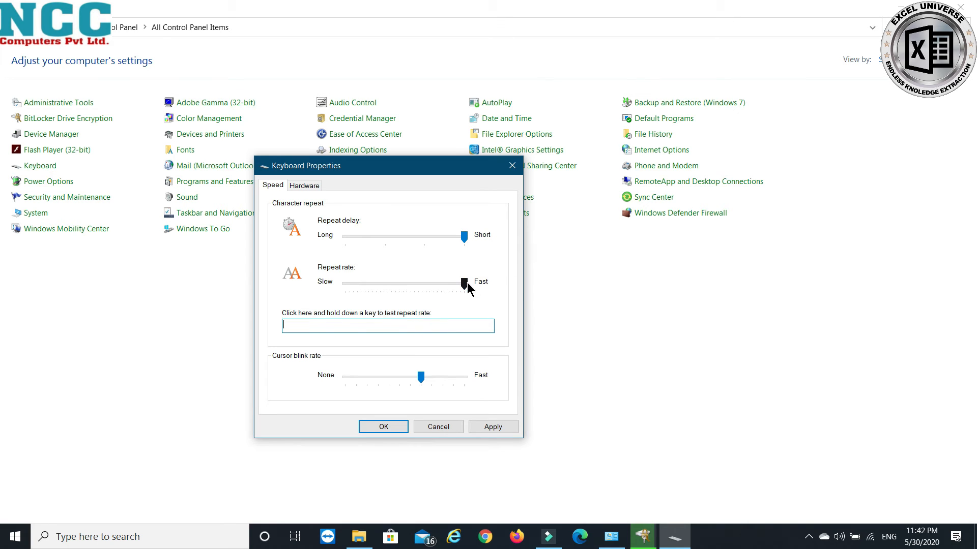
# Set the keyboard repeat delay one notch below Short, test it with a repeated letter a, and empty the test field.
pyautogui.moveTo(465, 243); pyautogui.dragTo(425, 243)
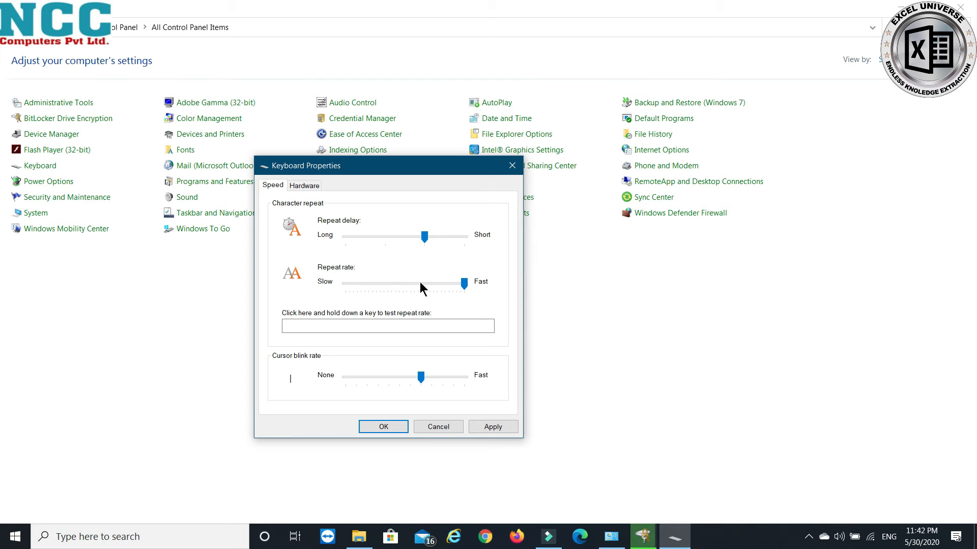
pyautogui.click(333, 327)
pyautogui.write('aaaaaaaaaaaaaaaaaaaaaaaaaaaaaaaa')
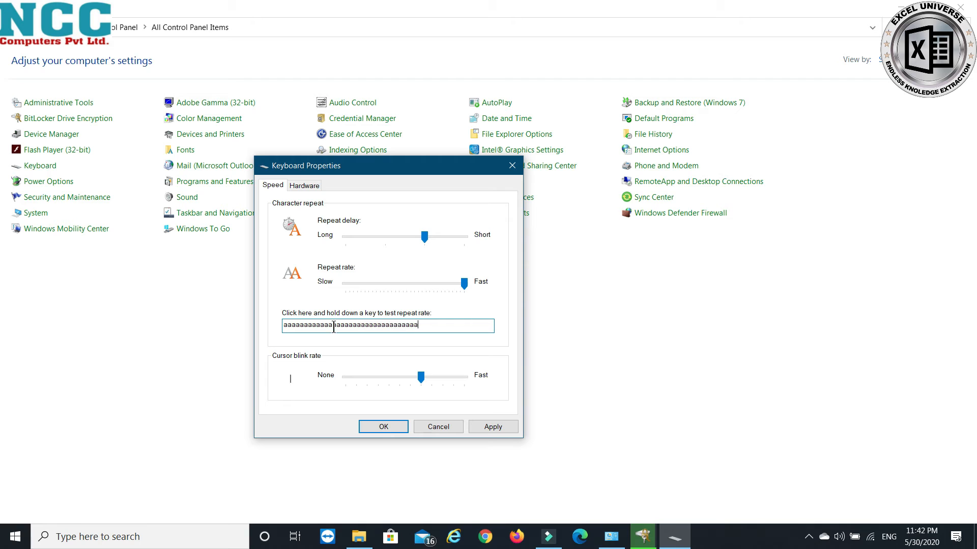
pyautogui.doubleClick(438, 325)
pyautogui.press('BackSpace')
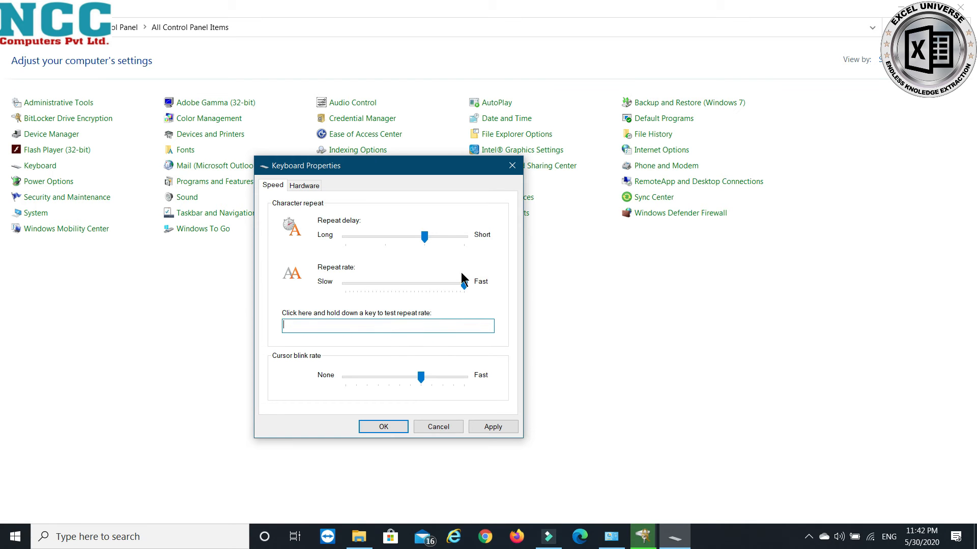
# Set the keyboard repeat rate to Slow, test it with a repeated letter a, and clear the test text.
pyautogui.moveTo(464, 284); pyautogui.dragTo(342, 290)
pyautogui.click(290, 326)
pyautogui.write('aaaaa')
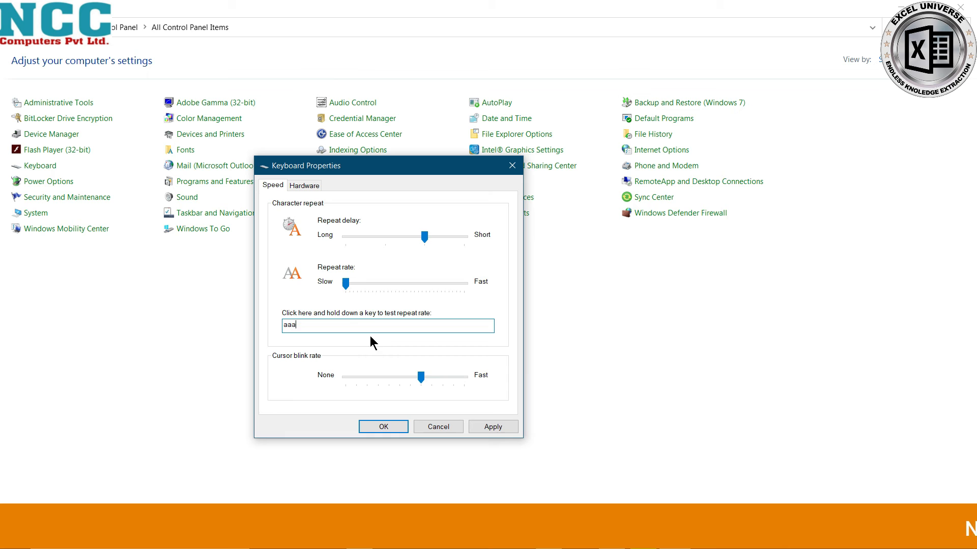
pyautogui.write('aaaa')
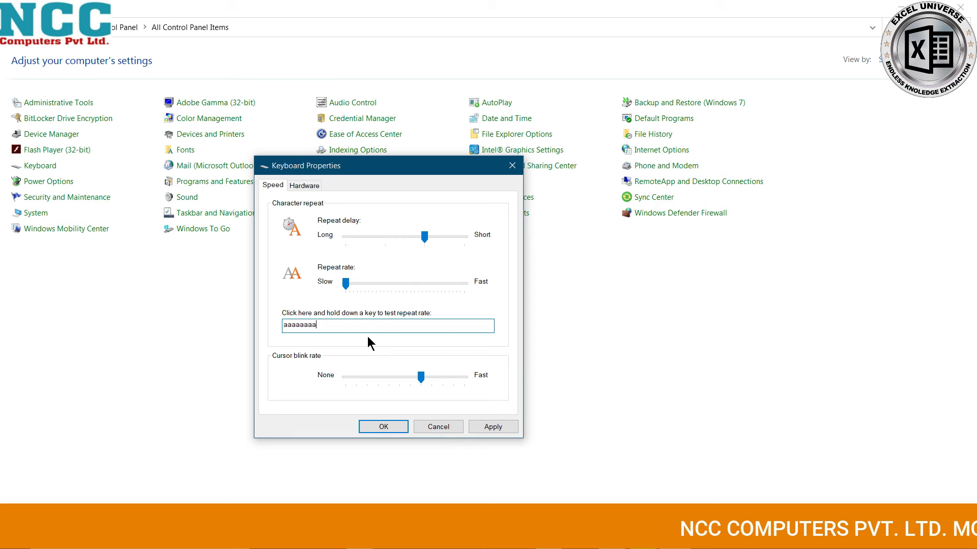
pyautogui.moveTo(343, 328); pyautogui.dragTo(248, 329)
pyautogui.press('BackSpace')
# Restore the repeat rate to Fast, and try a cursor blink rate of None before raising the blink rate again.
pyautogui.moveTo(345, 285); pyautogui.dragTo(574, 269)
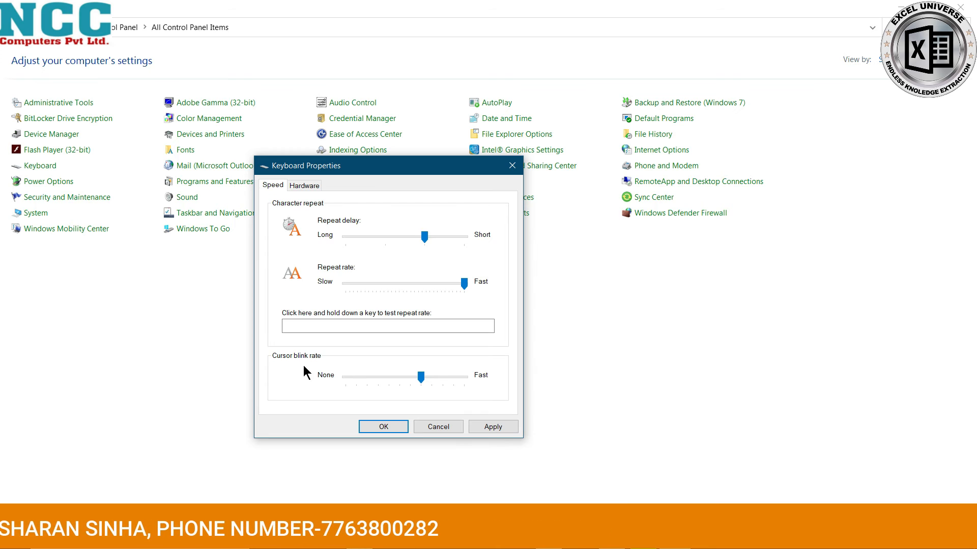
pyautogui.moveTo(422, 377); pyautogui.dragTo(318, 392)
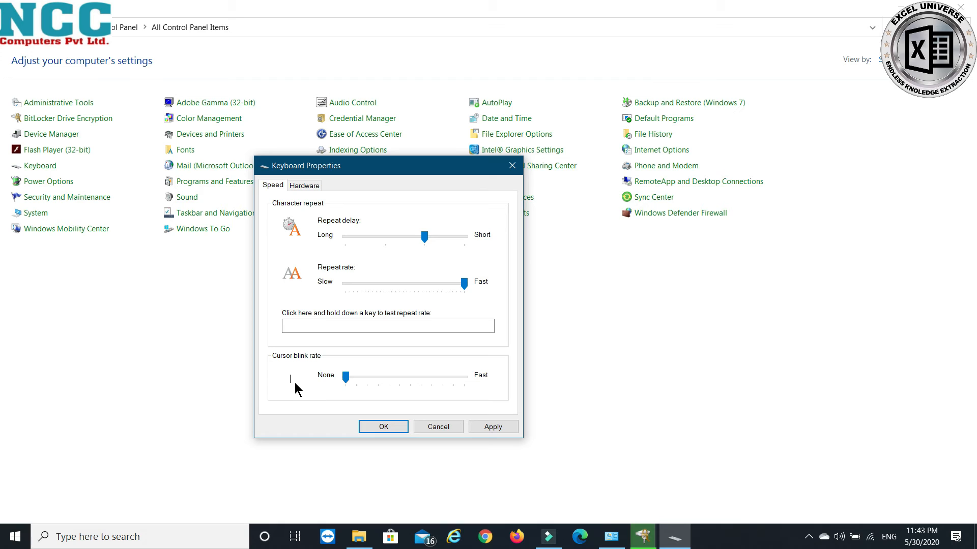
pyautogui.moveTo(346, 377); pyautogui.dragTo(434, 414)
# Examine the keyboard hardware and the driver, details and events properties of the Standard PS/2 Keyboard.
pyautogui.click(301, 186)
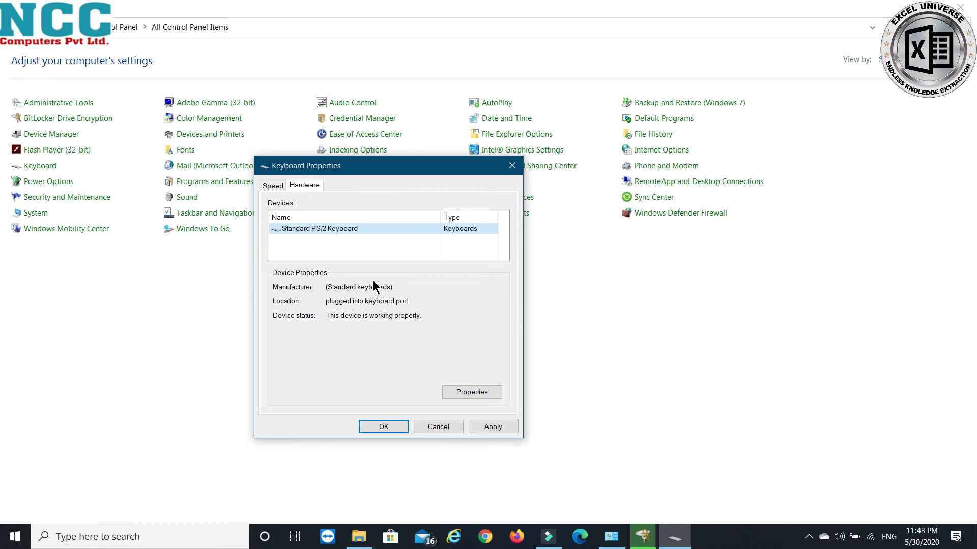
pyautogui.click(472, 392)
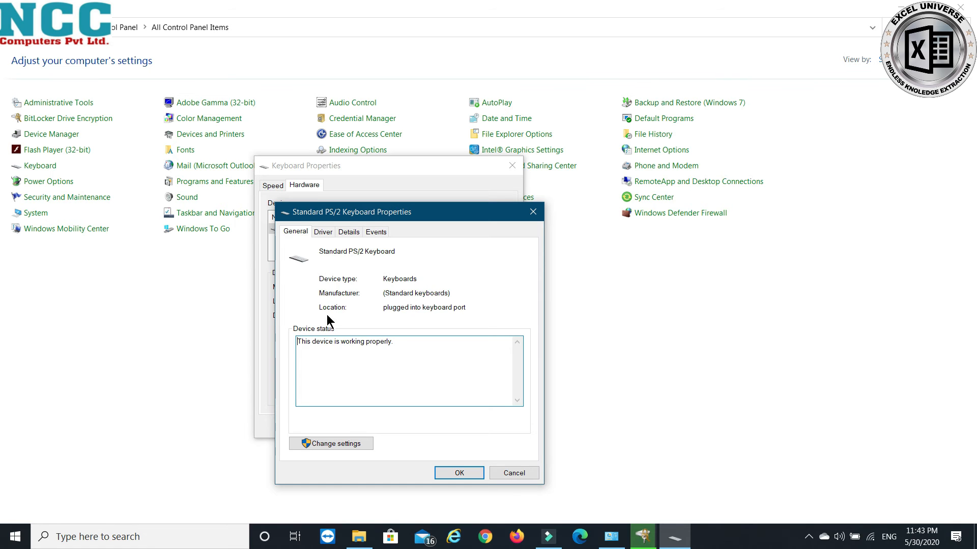
pyautogui.click(321, 229)
pyautogui.click(340, 232)
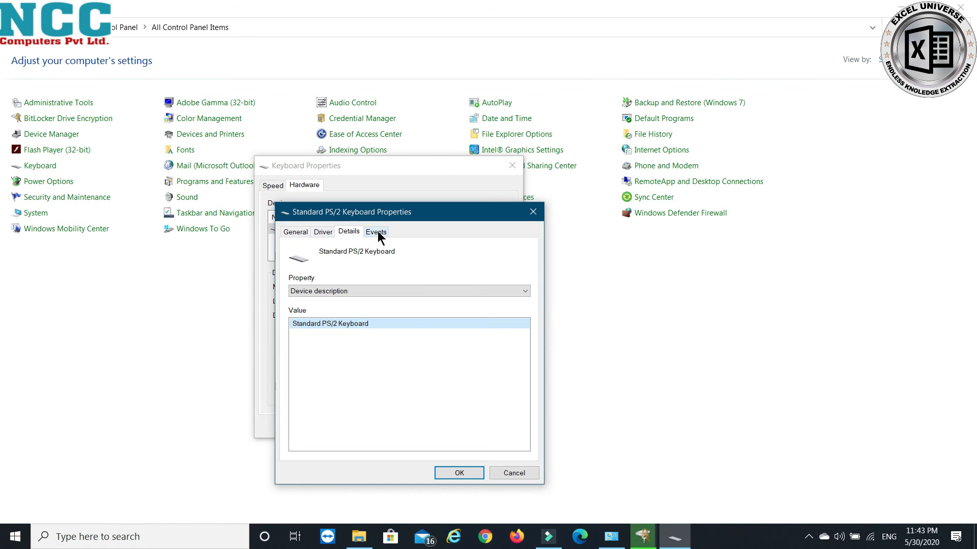
pyautogui.click(381, 232)
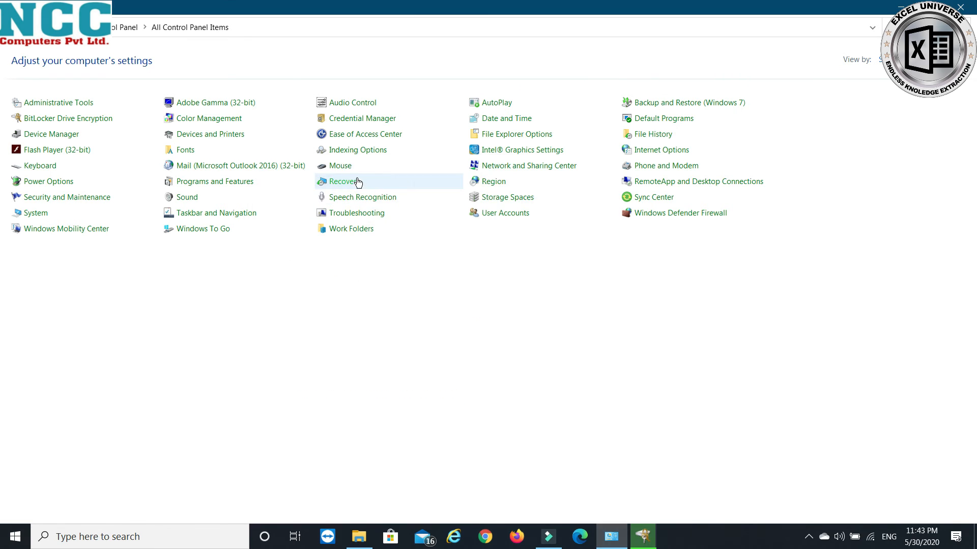
# Open the Mouse properties and try switching the primary and secondary buttons, restoring the original assignment.
pyautogui.click(346, 167)
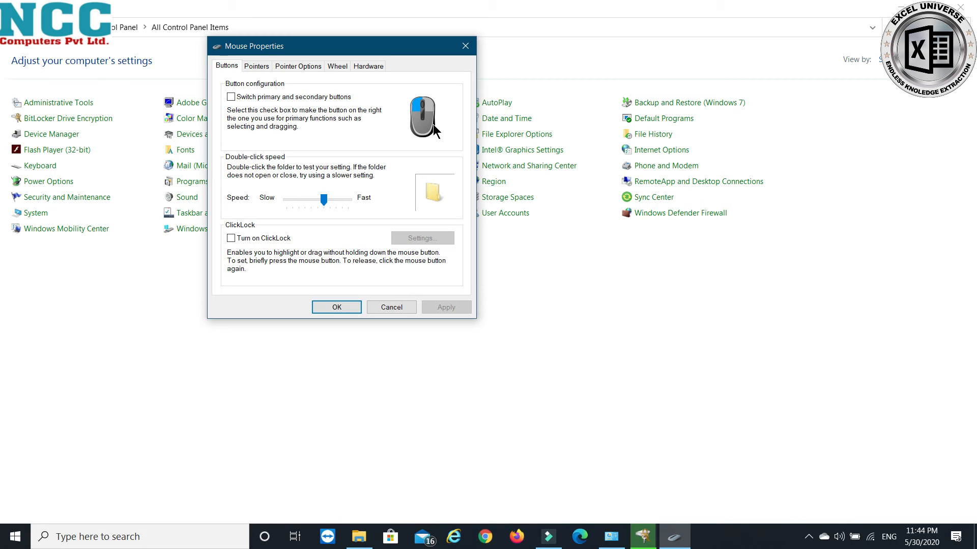
pyautogui.click(262, 97)
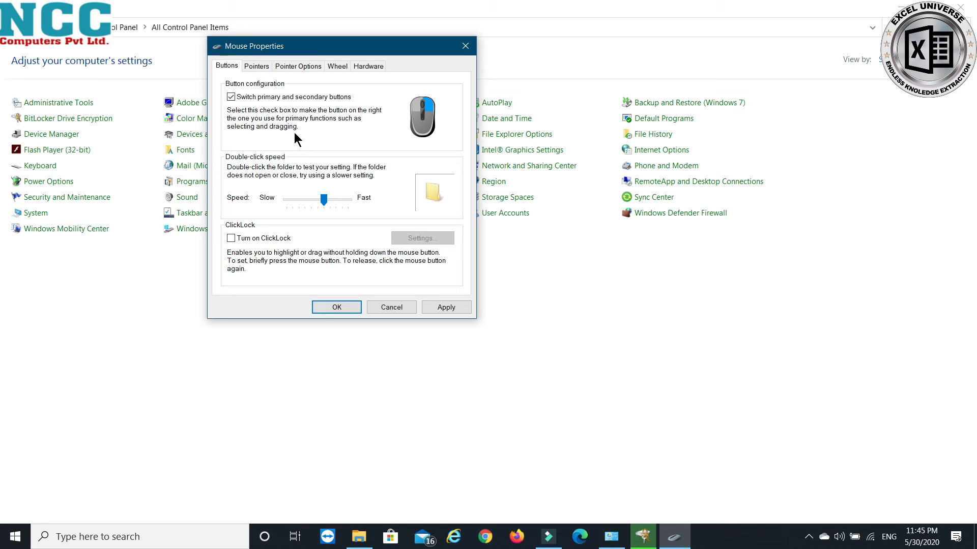
pyautogui.click(278, 98)
# Examine the pointer scheme and the list of customizable mouse pointers.
pyautogui.click(260, 68)
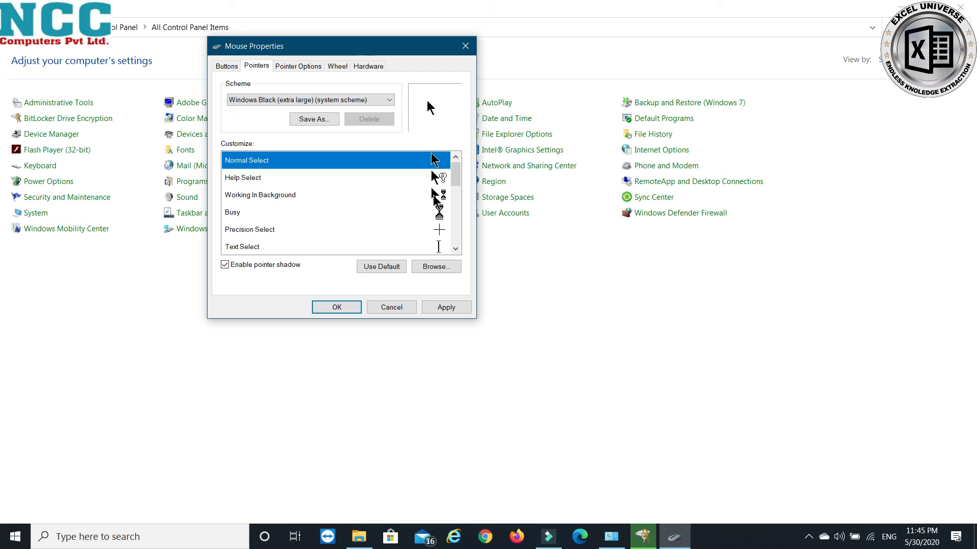
pyautogui.scroll(-2, 440, 223)
pyautogui.scroll(1, 440, 224)
pyautogui.scroll(1, 440, 224)
# Try displaying pointer trails for the mouse, turn them off again, and close the Mouse properties.
pyautogui.click(294, 66)
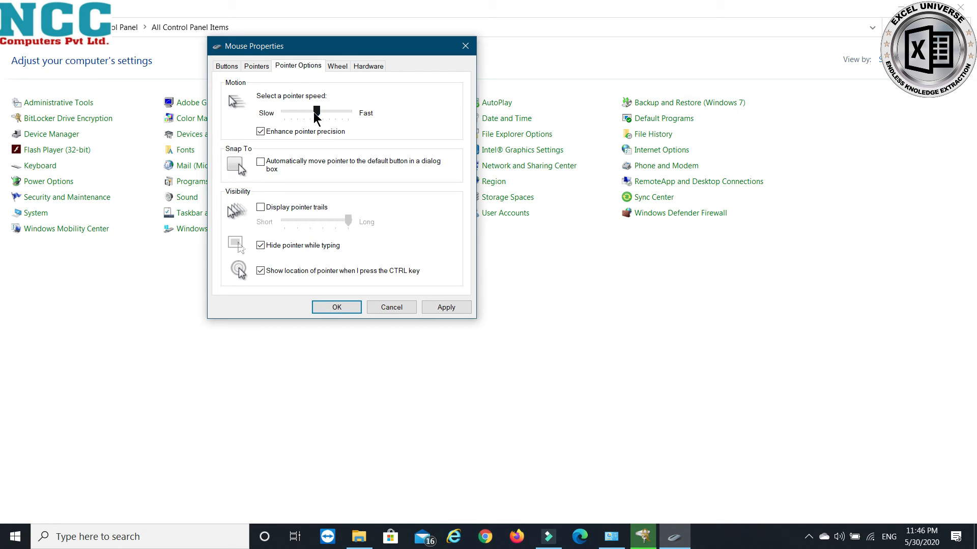
pyautogui.click(272, 209)
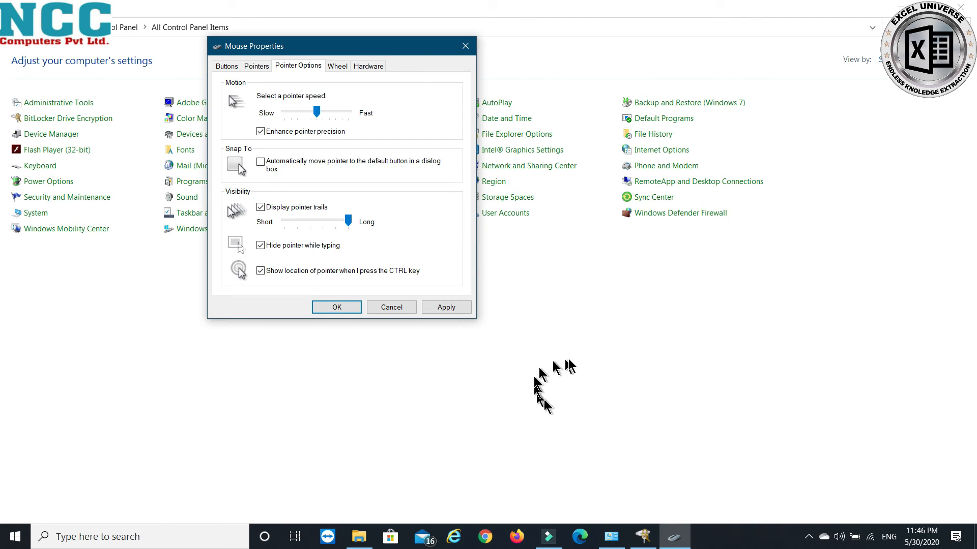
pyautogui.click(285, 208)
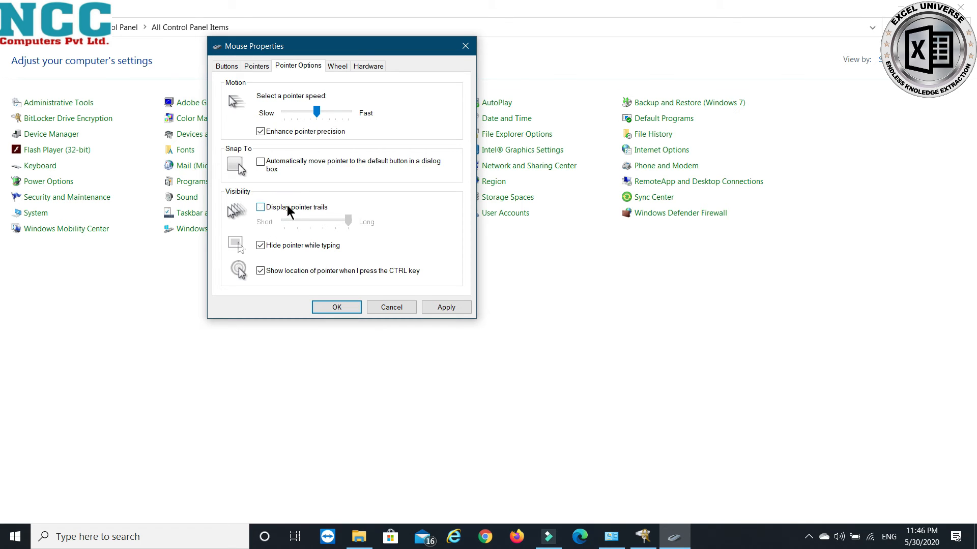
pyautogui.click(227, 67)
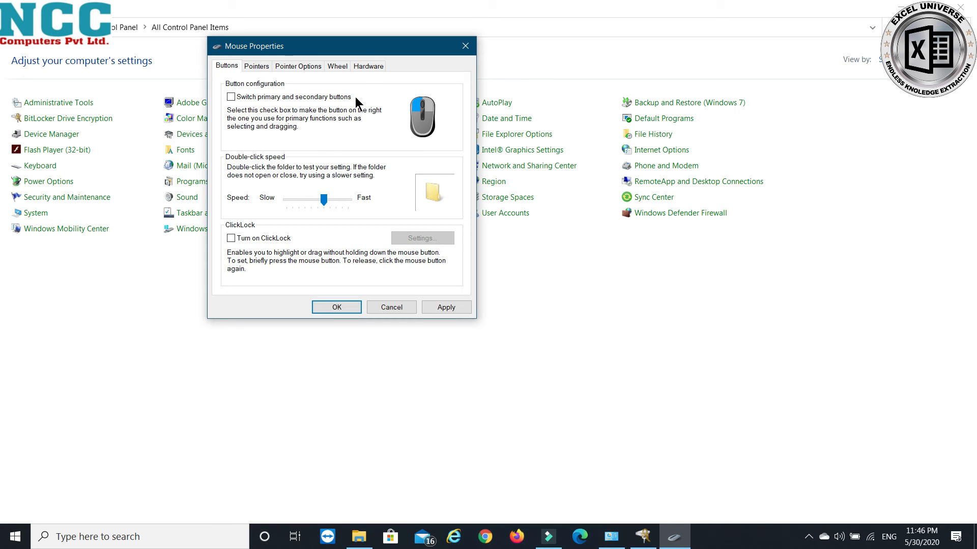
pyautogui.press('Escape')
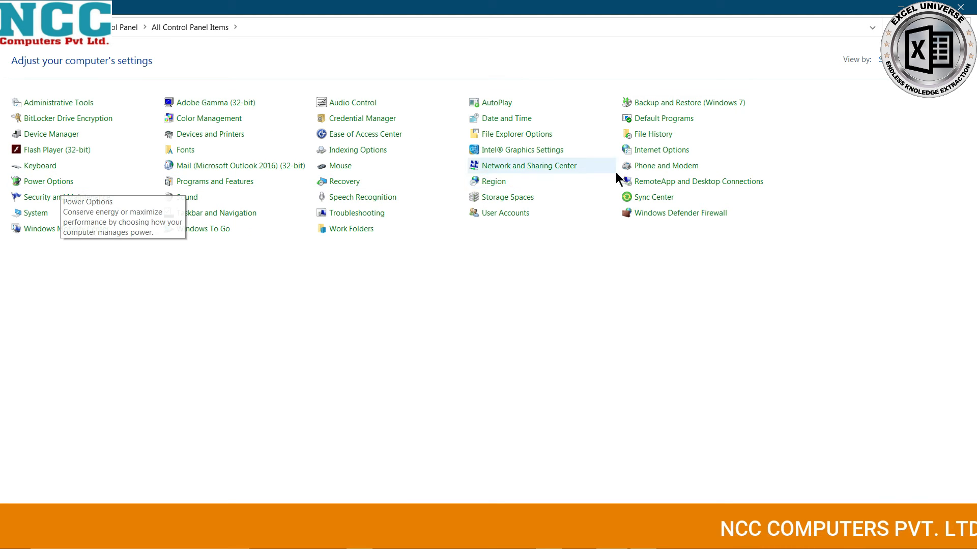
# Open Programs and Features and uninstall Bandicut, closing its uninstaller when done.
pyautogui.click(196, 187)
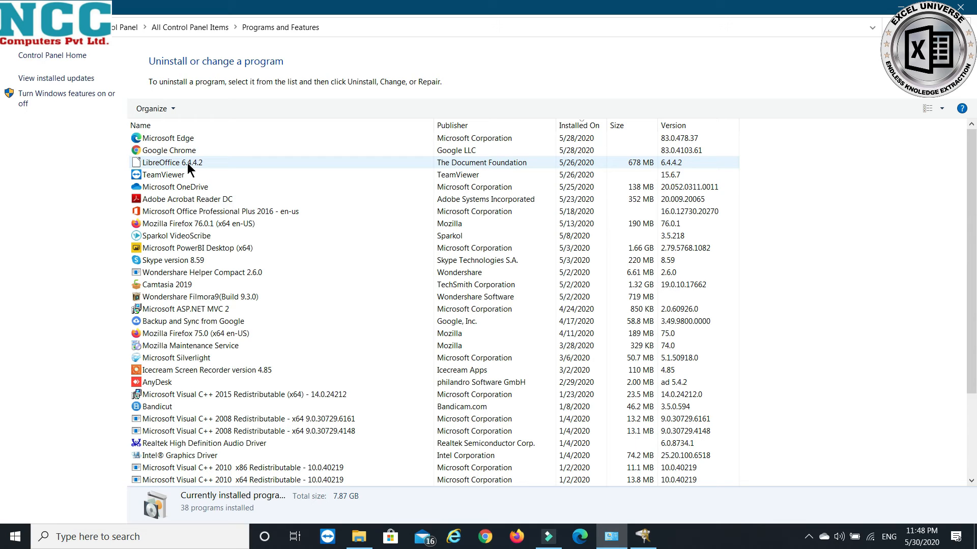
pyautogui.click(187, 138)
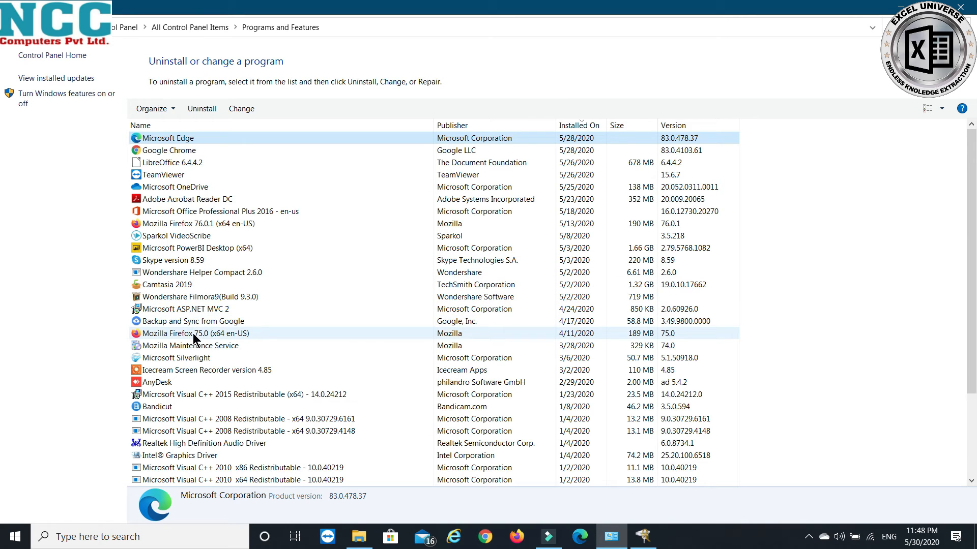
pyautogui.scroll(-3, 196, 359)
pyautogui.click(162, 299)
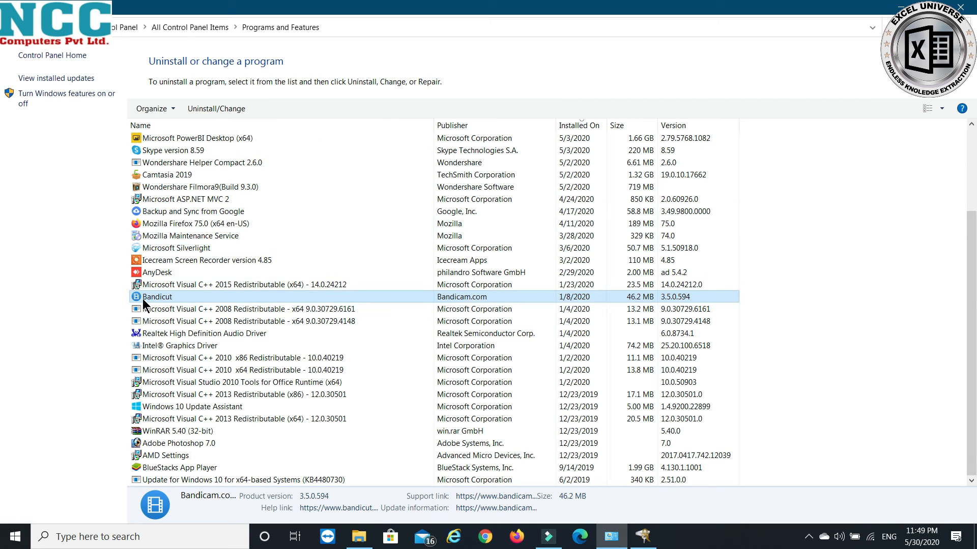
pyautogui.click(207, 109)
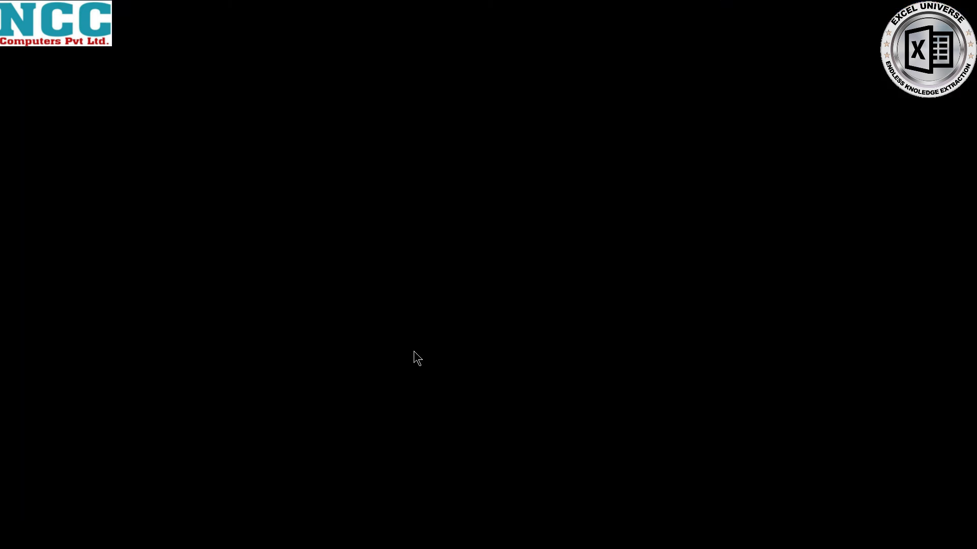
pyautogui.click(413, 351)
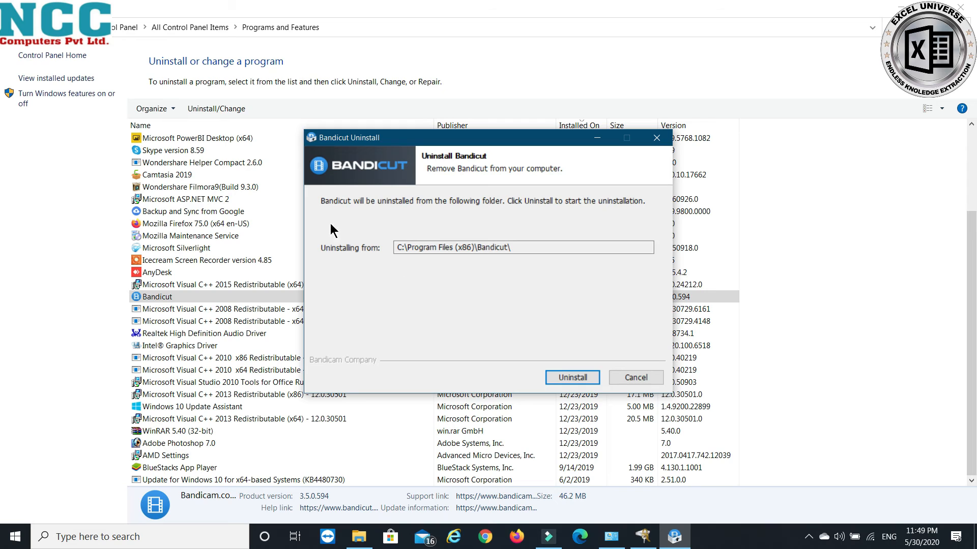
pyautogui.click(576, 381)
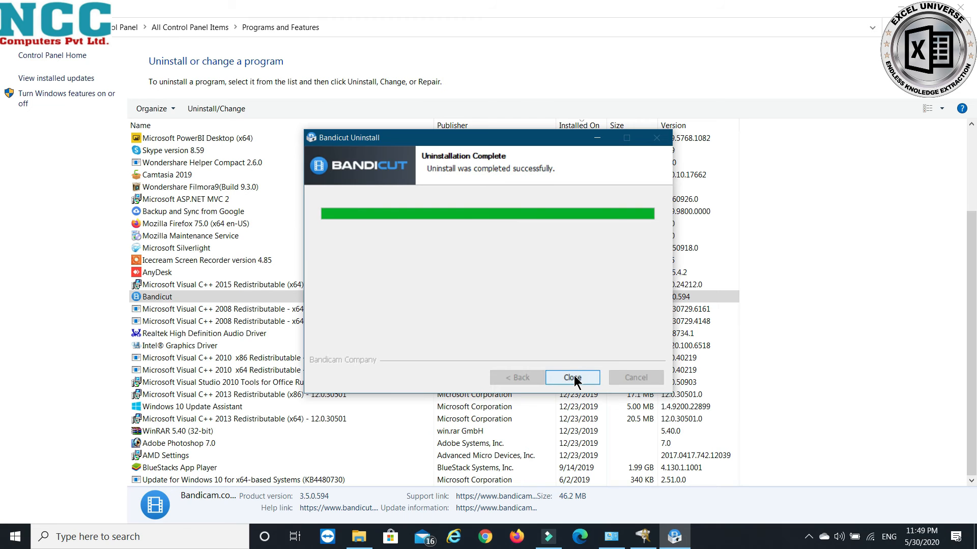
pyautogui.click(575, 379)
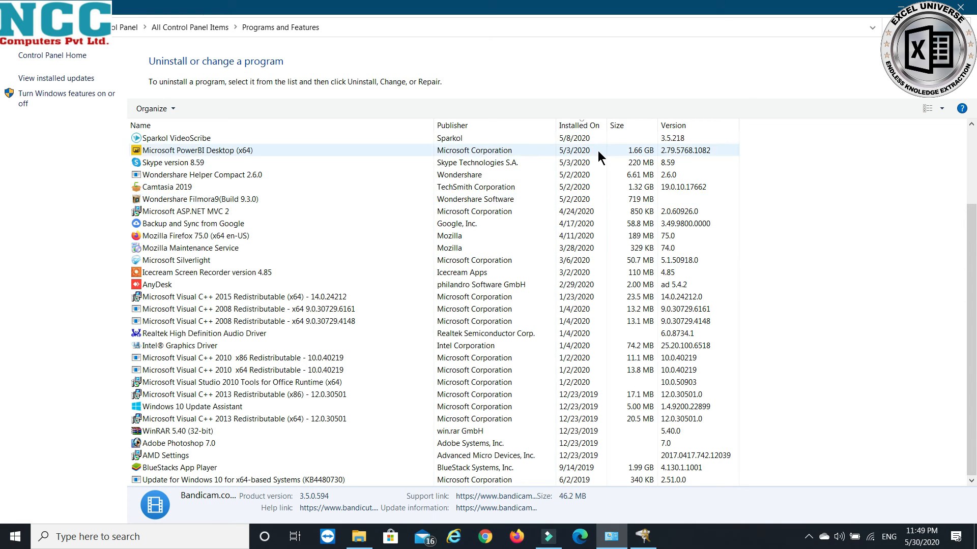
# Re-sort the installed programs by installation date, newest first, and review the list.
pyautogui.scroll(3, 597, 151)
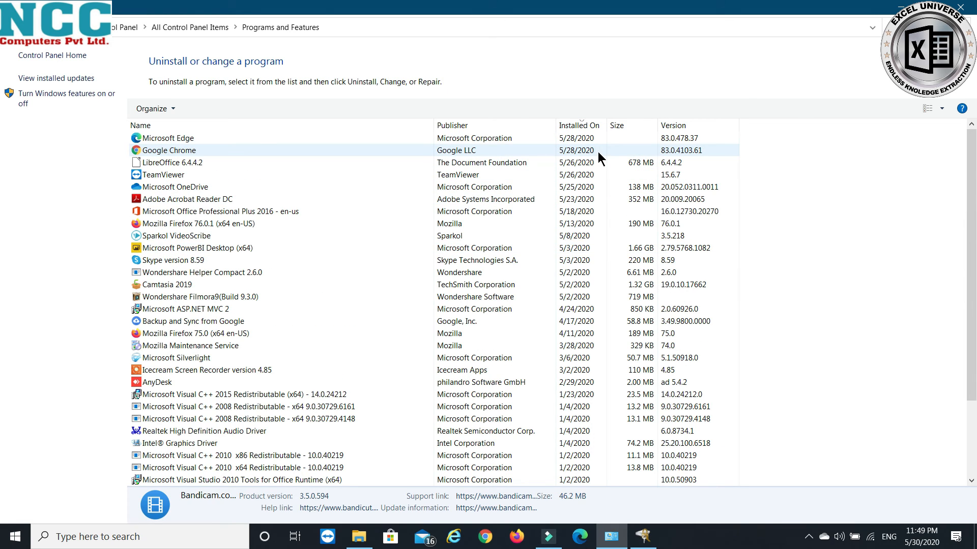
pyautogui.click(575, 127)
pyautogui.click(575, 125)
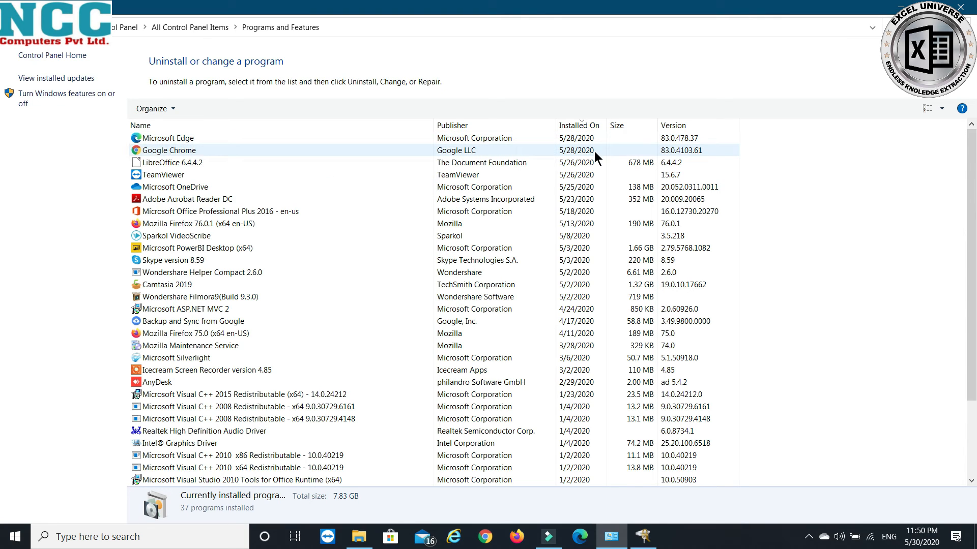
pyautogui.scroll(-3, 594, 151)
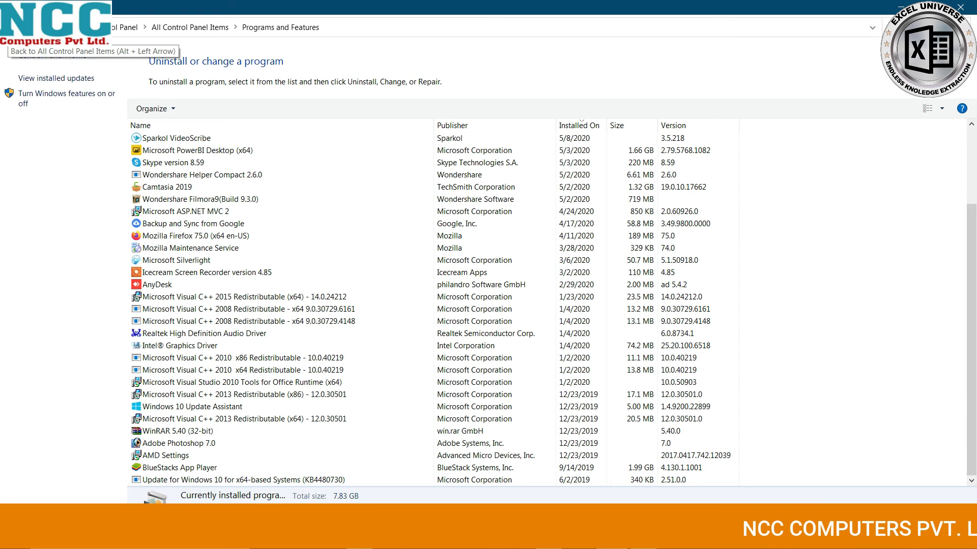
# Return to All Control Panel Items and dismiss the BitLocker encryption notice for drive J.
pyautogui.click(10, 27)
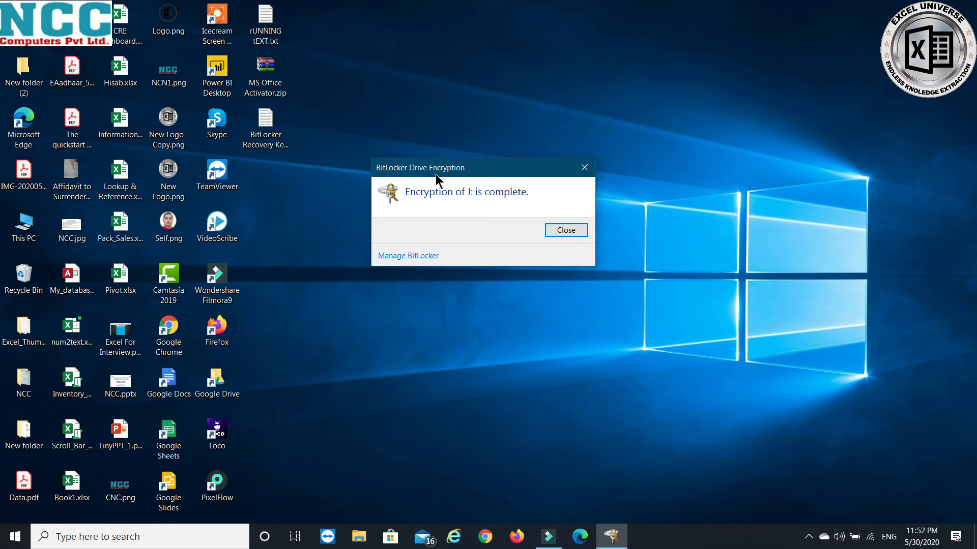
pyautogui.click(573, 231)
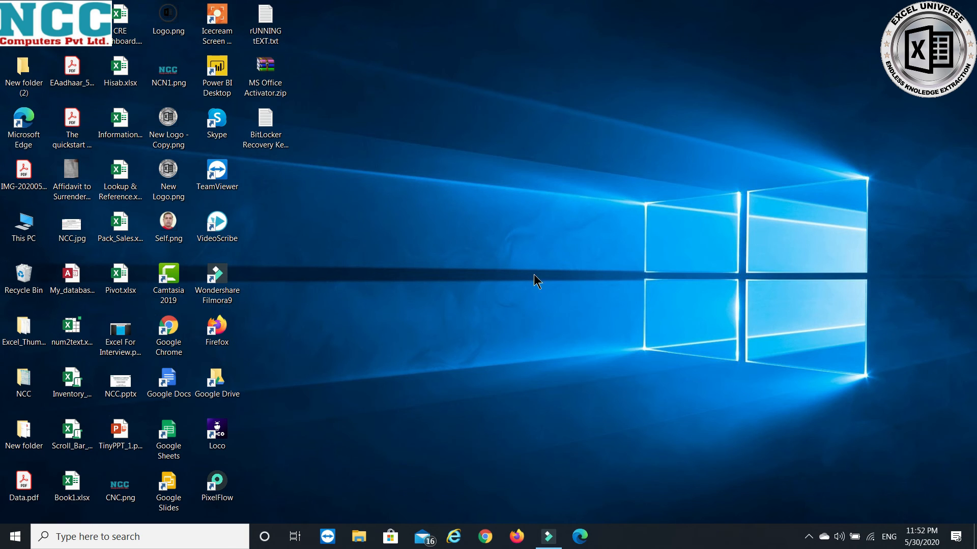
# Open This PC, view the contents of USB Drive (J:), and return to the drive overview.
pyautogui.doubleClick(17, 223)
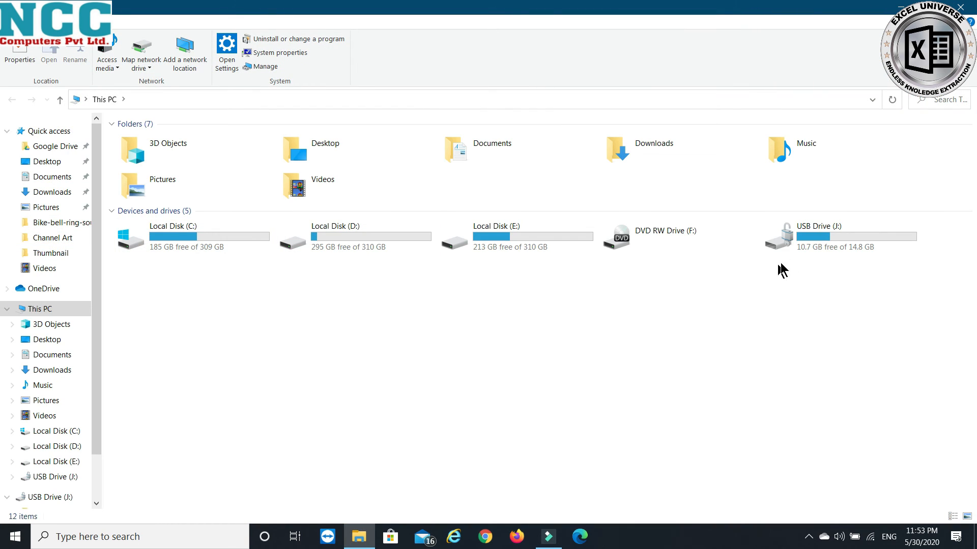
pyautogui.doubleClick(810, 228)
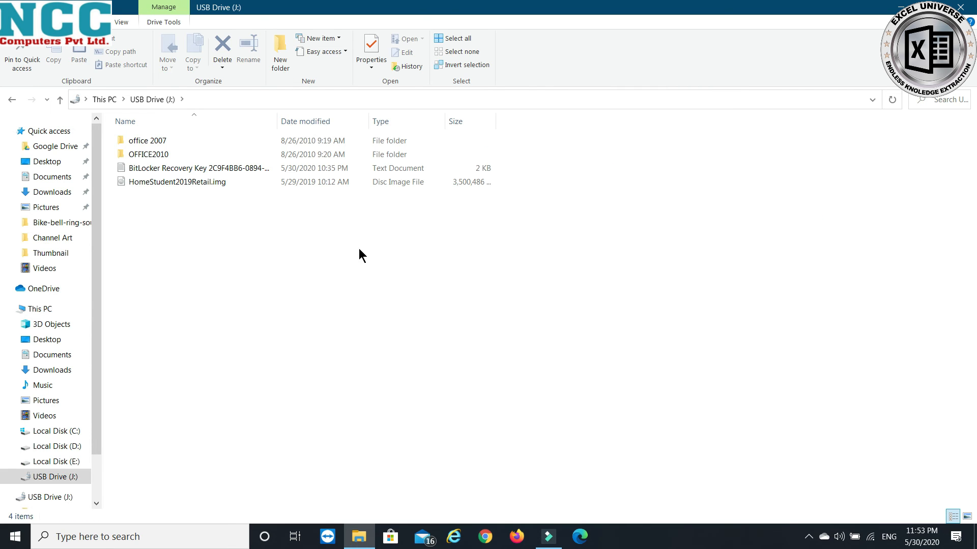
pyautogui.click(12, 99)
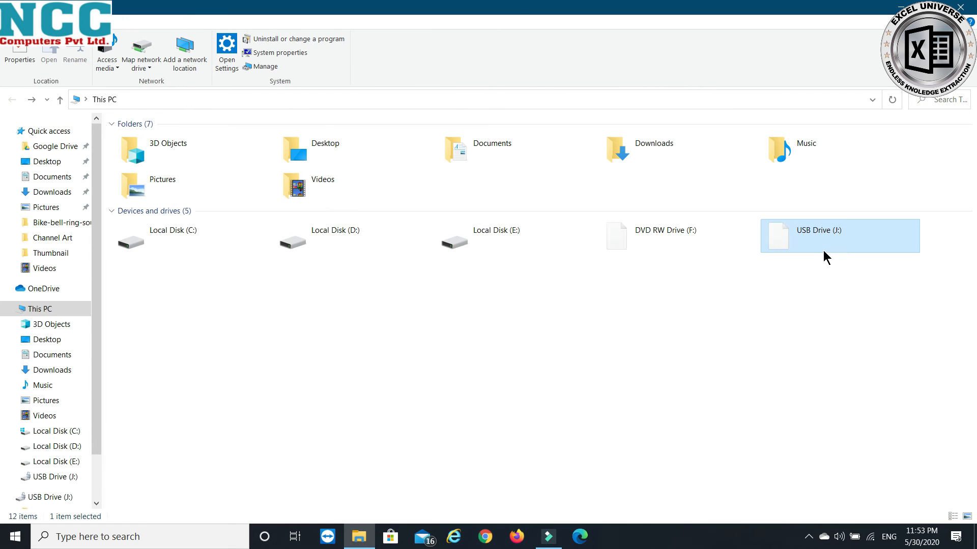
pyautogui.click(831, 299)
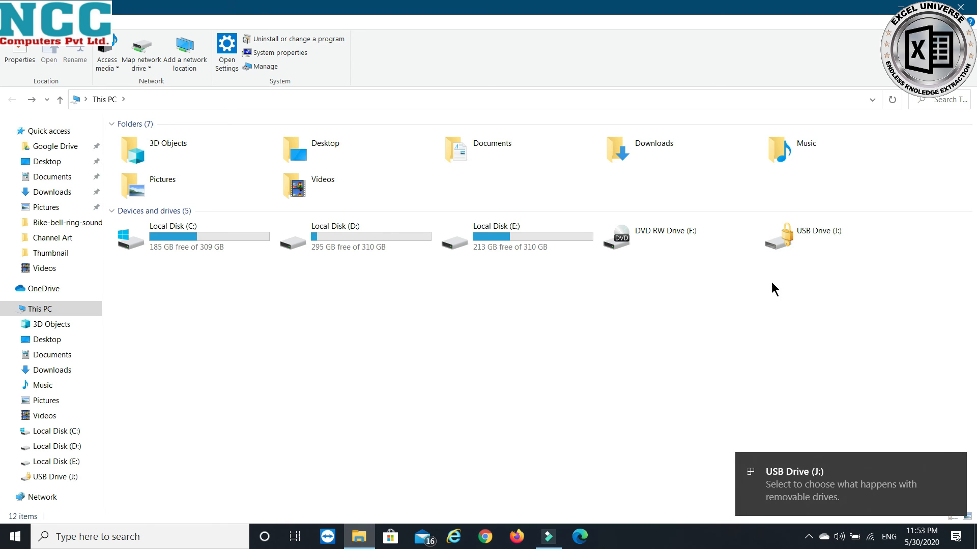
# Unlock USB Drive (J:) with its BitLocker password, view its files, and return to This PC.
pyautogui.click(785, 242)
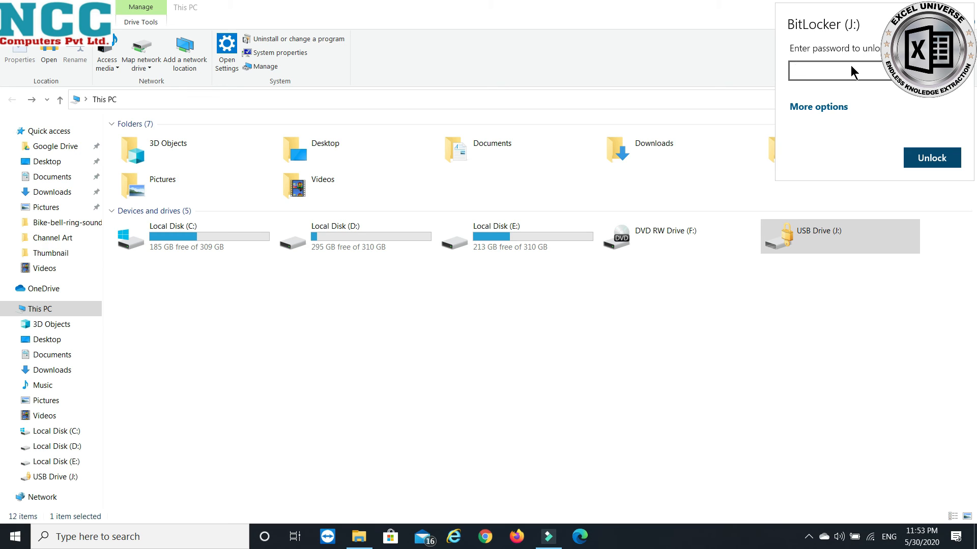
pyautogui.write('•••••••••')
pyautogui.click(939, 159)
pyautogui.doubleClick(828, 234)
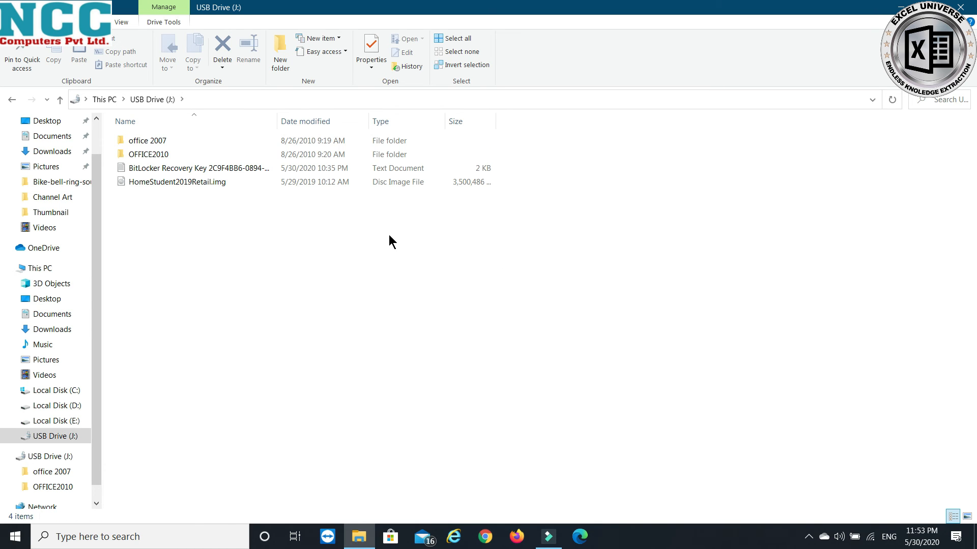
pyautogui.click(12, 99)
pyautogui.click(791, 319)
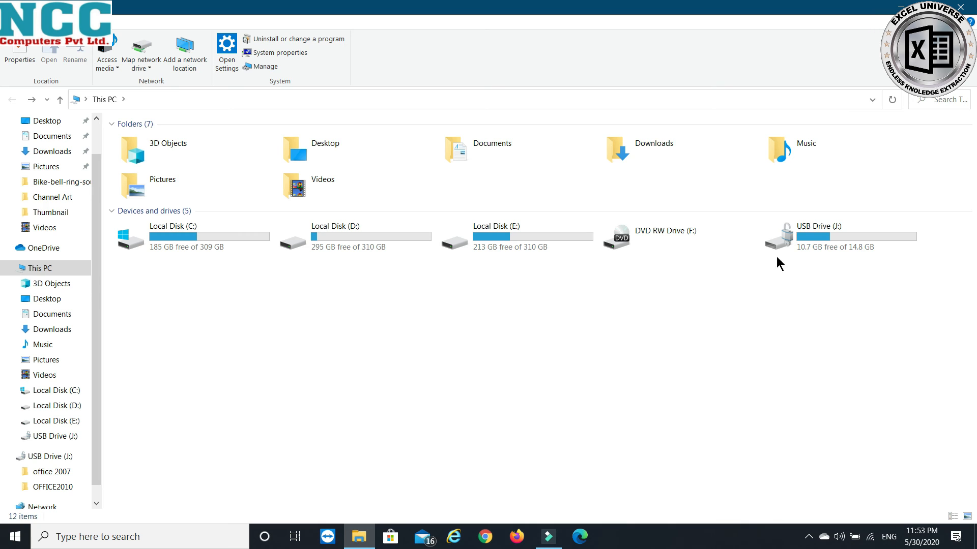
# Open BitLocker management for USB Drive (J:) and turn off BitLocker to decrypt the drive.
pyautogui.click(807, 268)
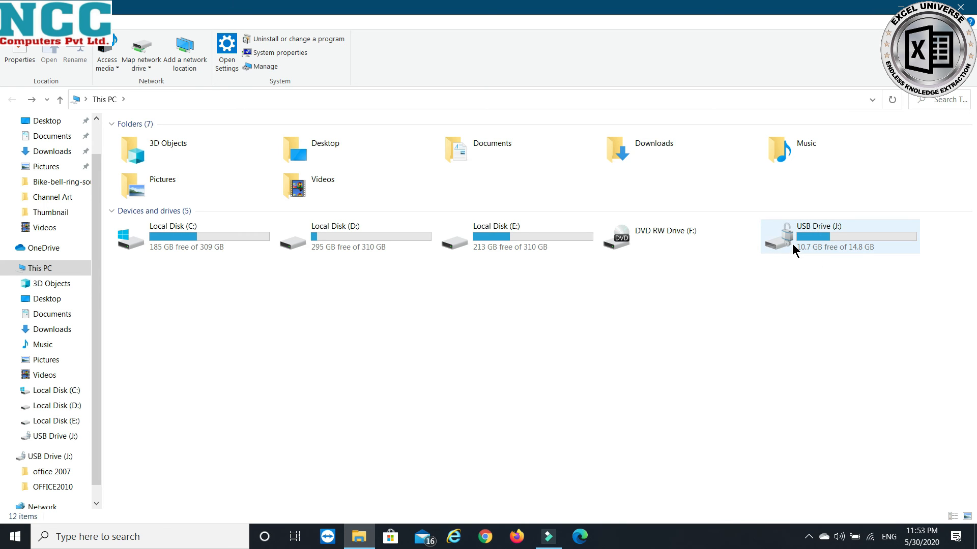
pyautogui.rightClick(793, 250)
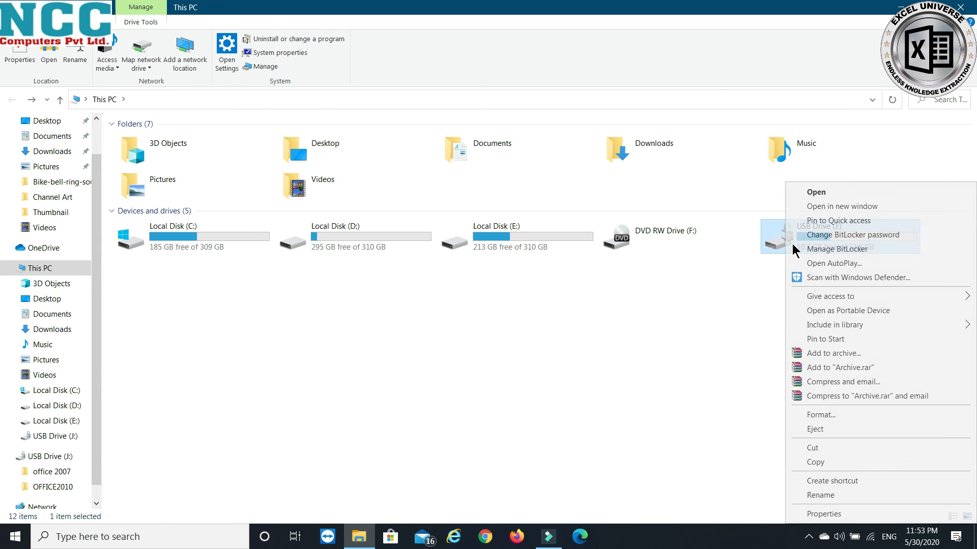
pyautogui.click(858, 249)
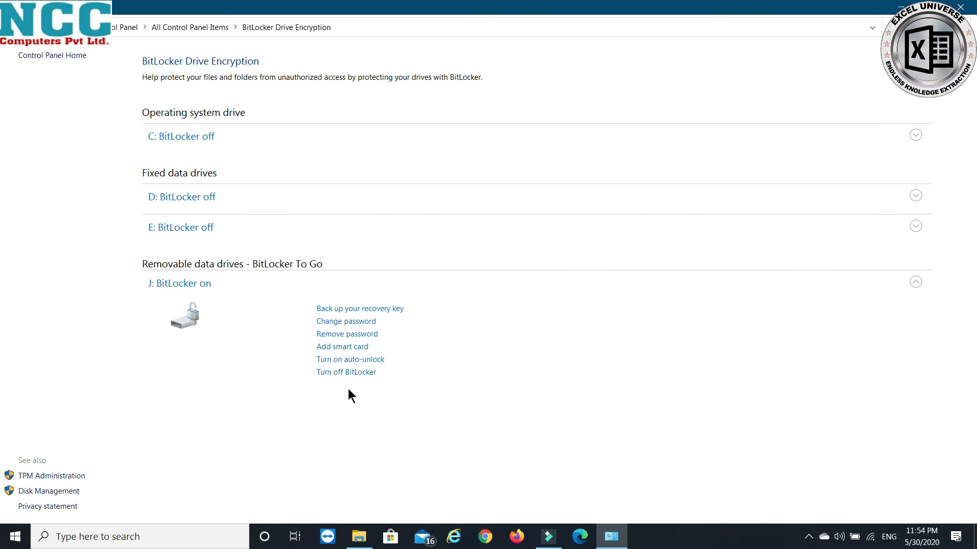
pyautogui.click(358, 374)
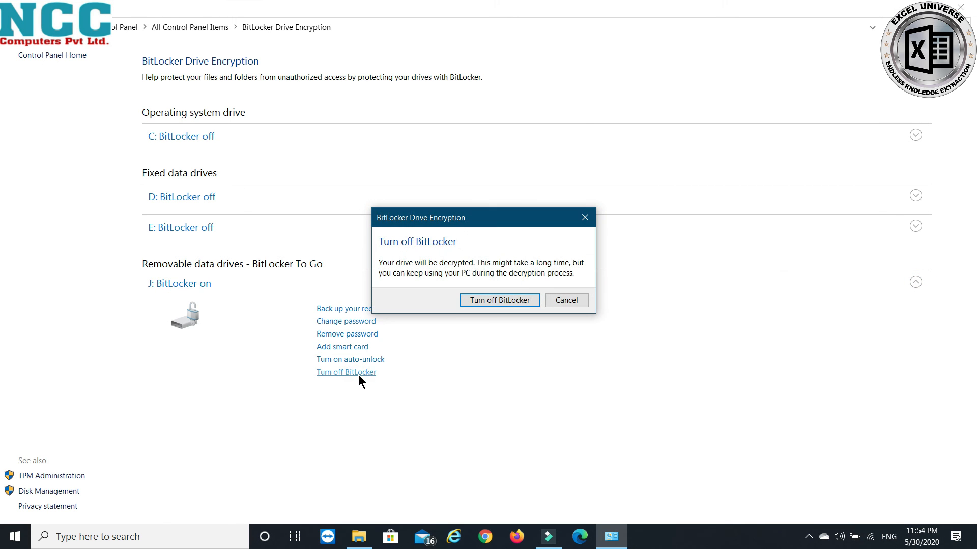
pyautogui.click(502, 303)
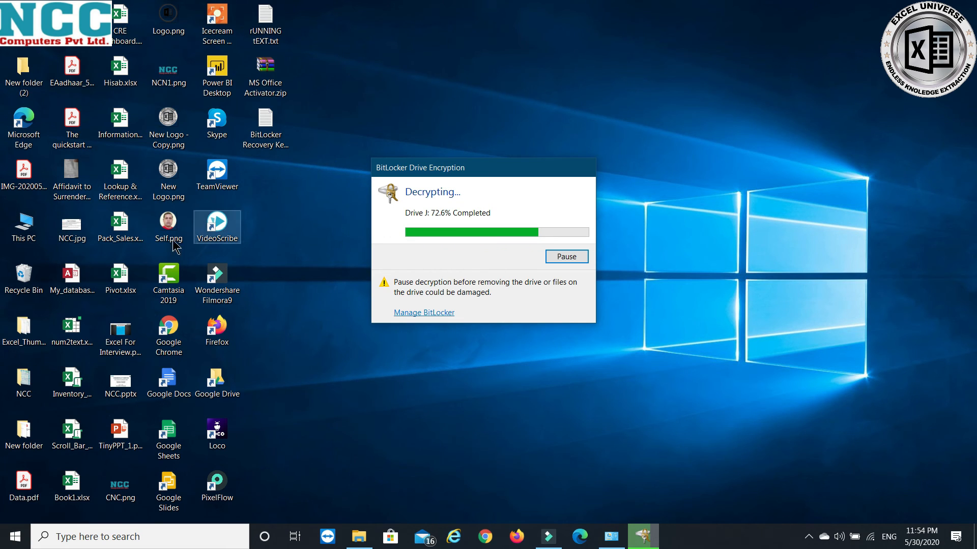
# View the properties of This PC, inspect the full computer name and description in its system settings, and cancel without changes.
pyautogui.rightClick(29, 221)
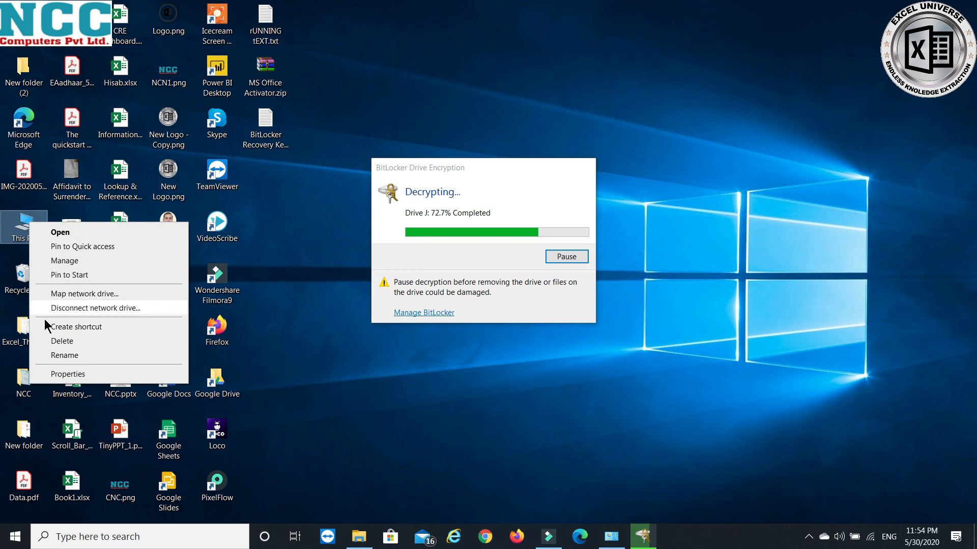
pyautogui.click(72, 374)
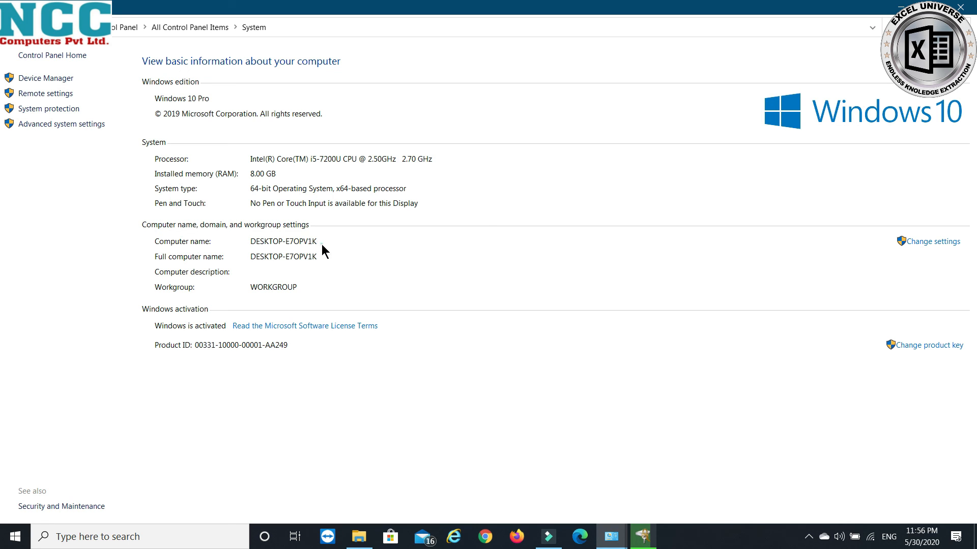
pyautogui.click(929, 241)
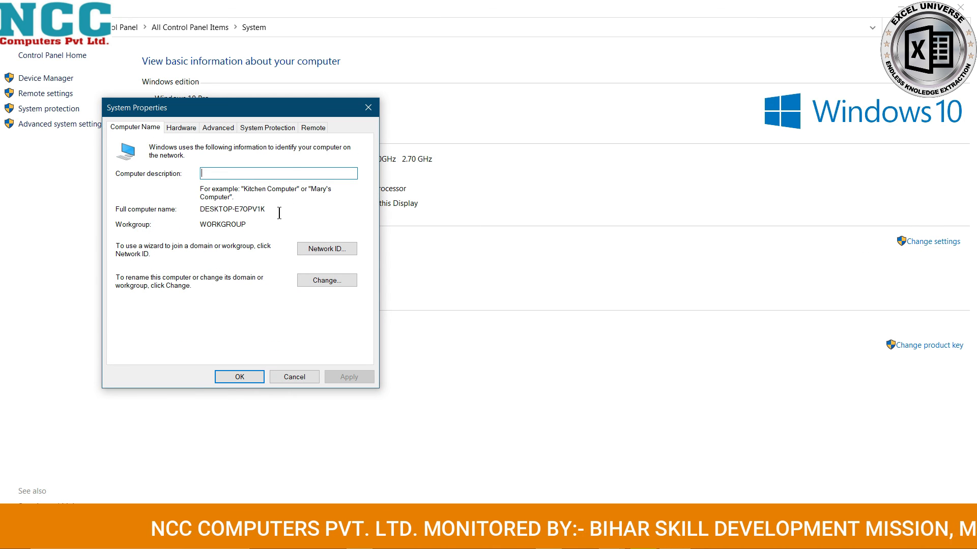
pyautogui.doubleClick(225, 212)
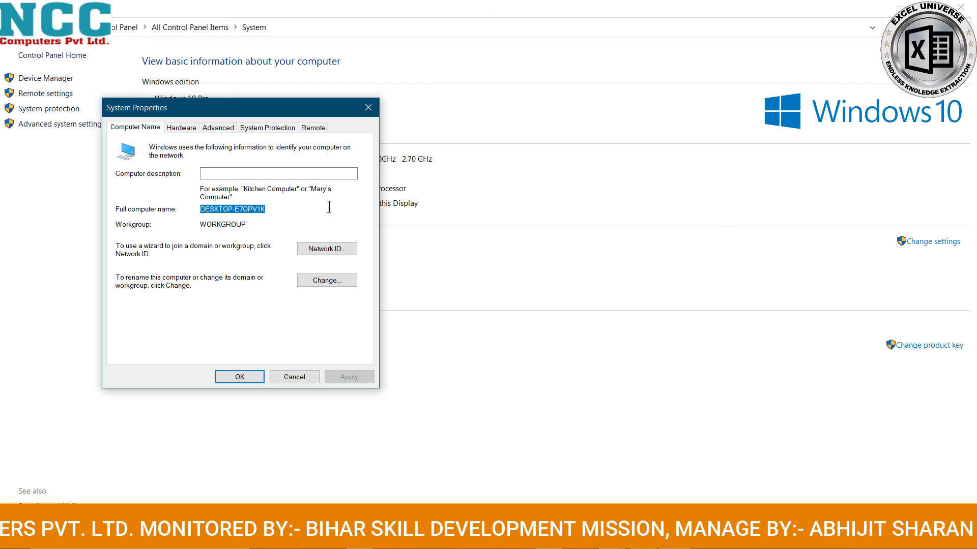
pyautogui.click(206, 173)
pyautogui.click(290, 376)
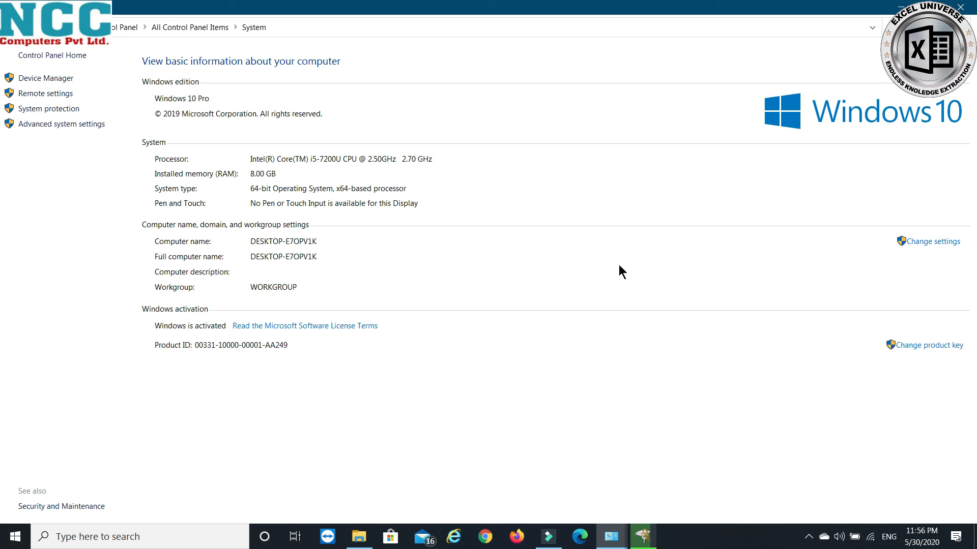
# Reopen the computer name settings, look at the rename option without changing it, and show the Remote settings.
pyautogui.click(921, 243)
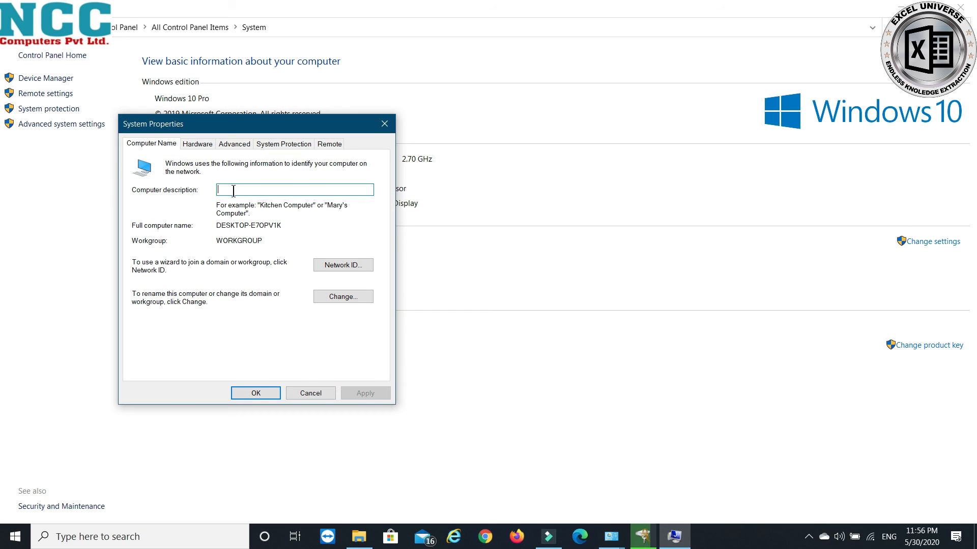
pyautogui.click(342, 297)
pyautogui.click(235, 221)
pyautogui.moveTo(235, 222); pyautogui.dragTo(147, 223)
pyautogui.click(330, 142)
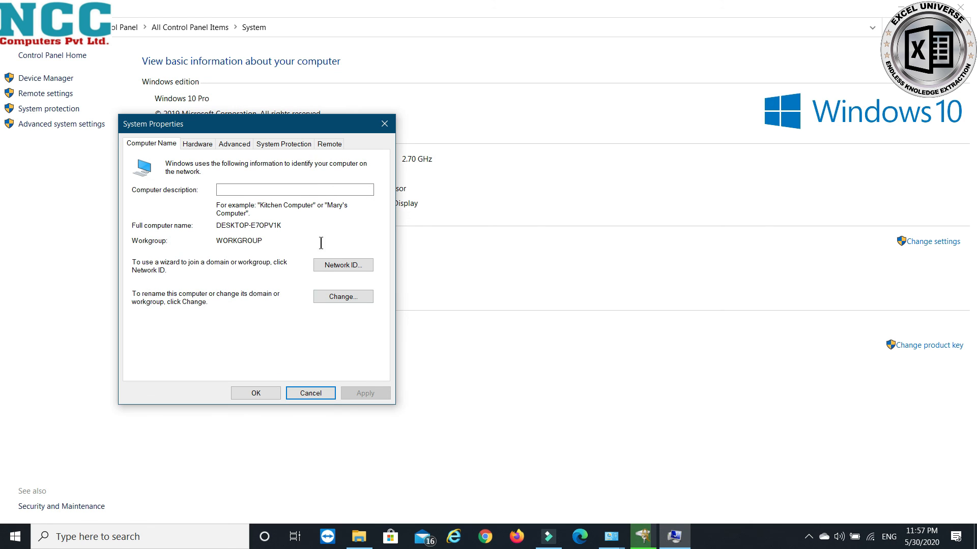
pyautogui.click(330, 143)
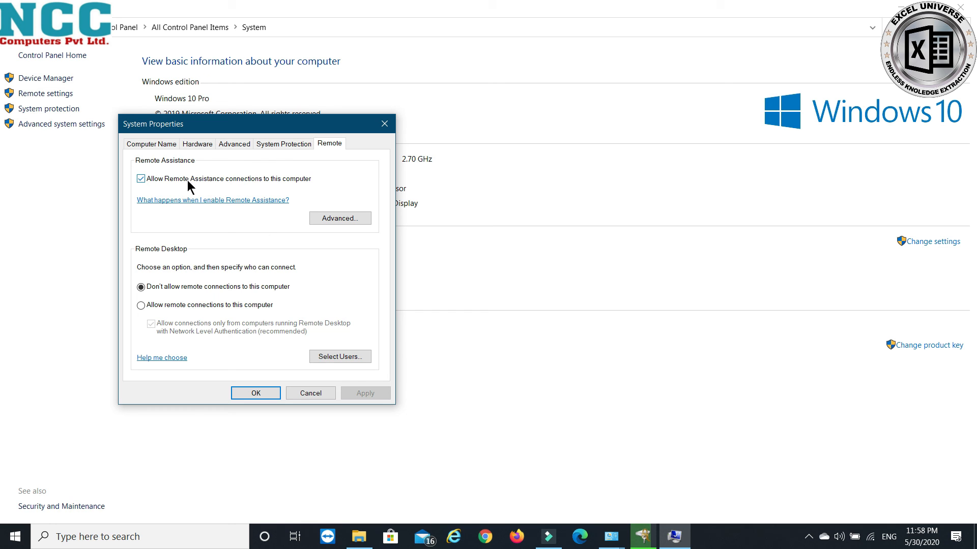
# Return to All Control Panel Items, open Windows Defender Firewall, expand the private networks details, and close the firewall window.
pyautogui.click(610, 538)
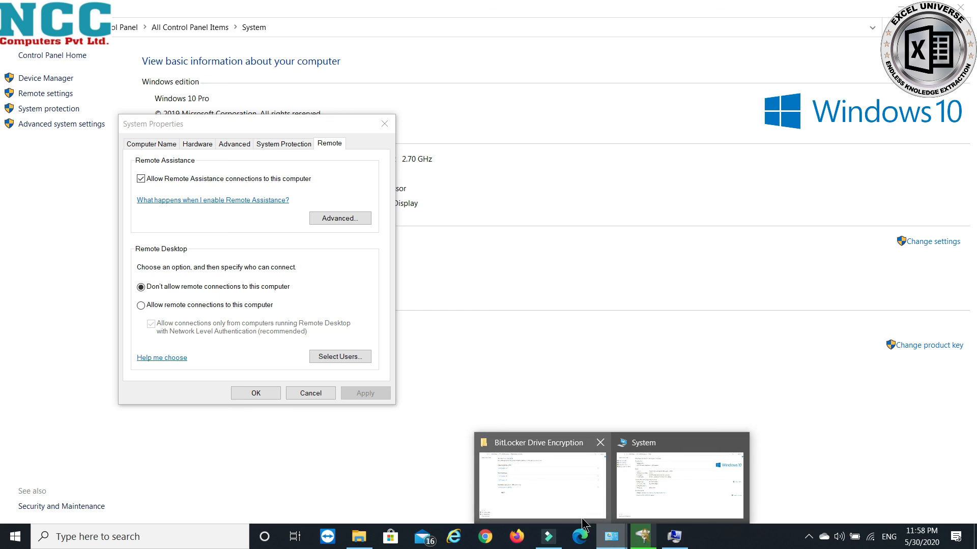
pyautogui.click(691, 489)
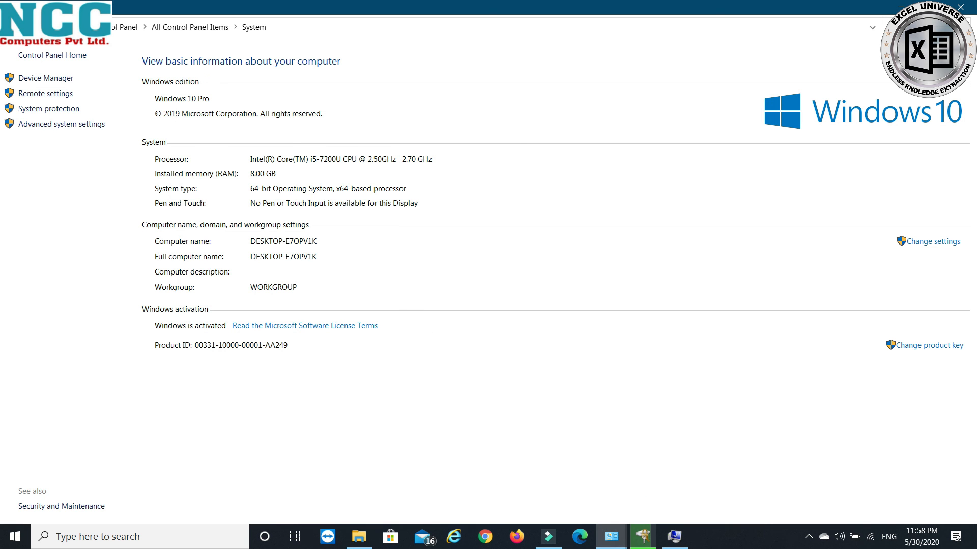
pyautogui.click(607, 537)
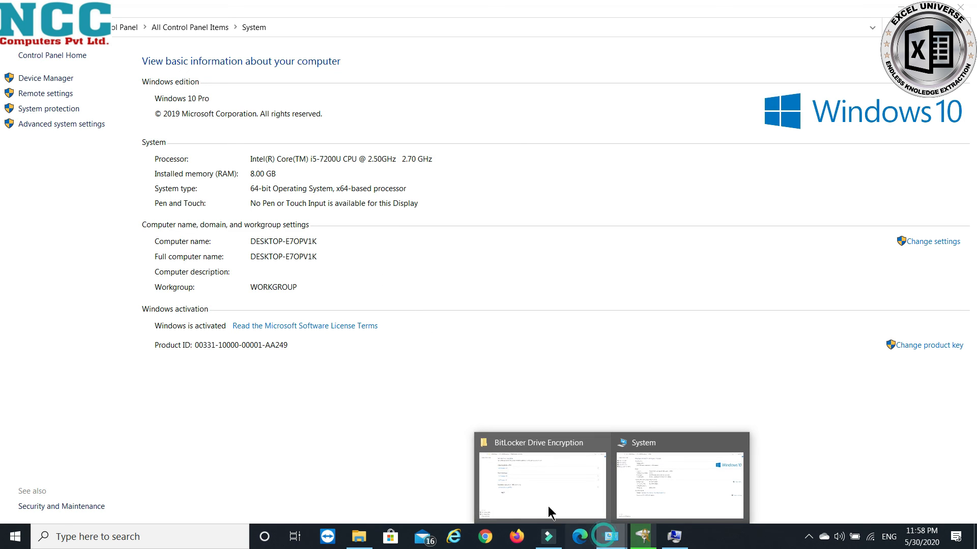
pyautogui.click(521, 504)
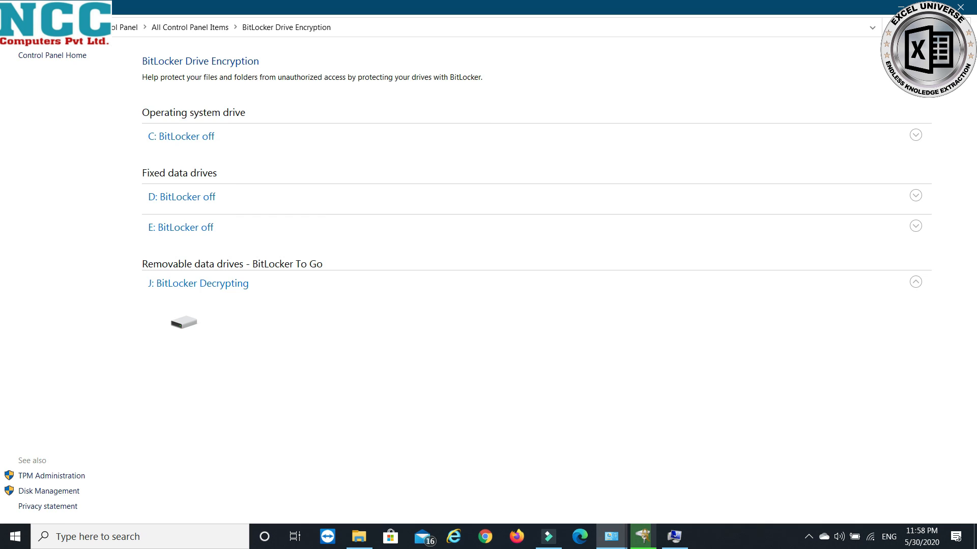
pyautogui.click(11, 27)
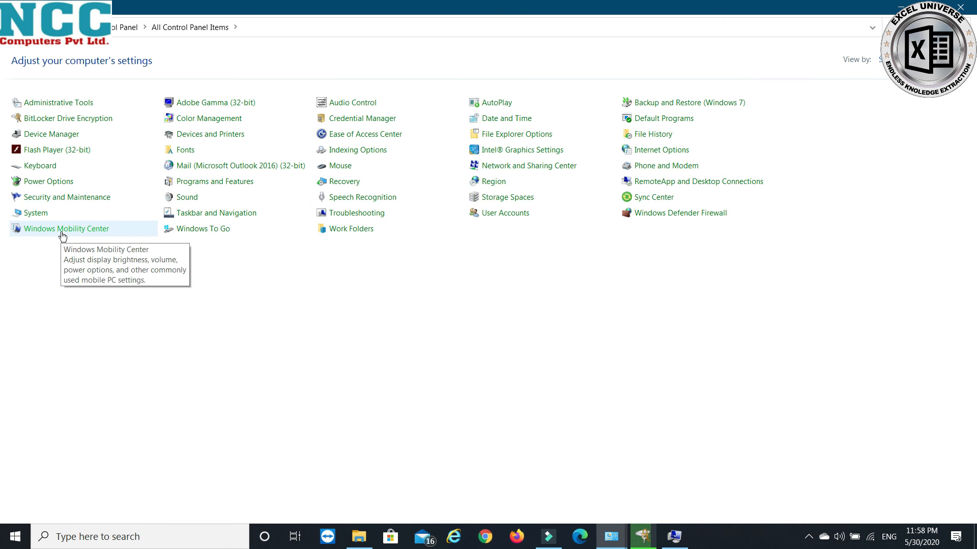
pyautogui.click(686, 213)
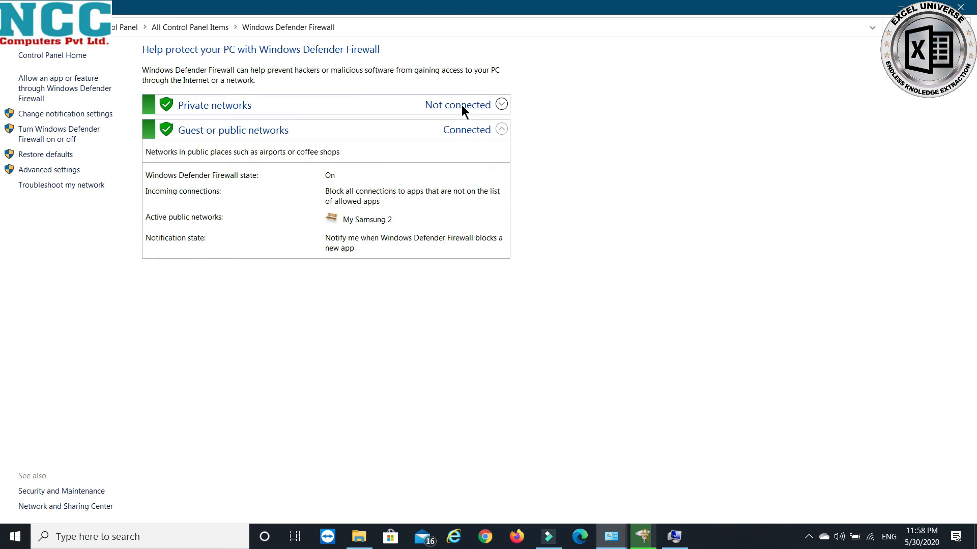
pyautogui.click(463, 105)
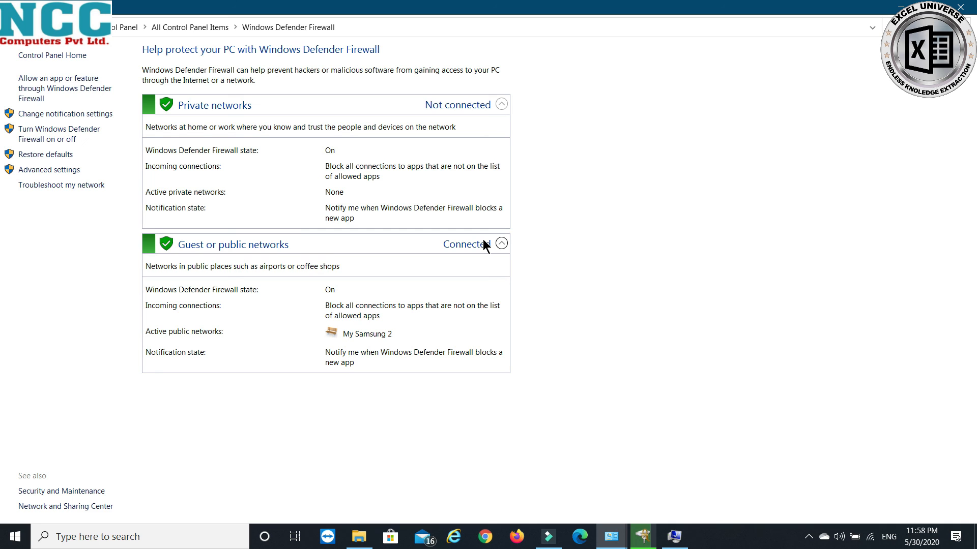
pyautogui.click(961, 7)
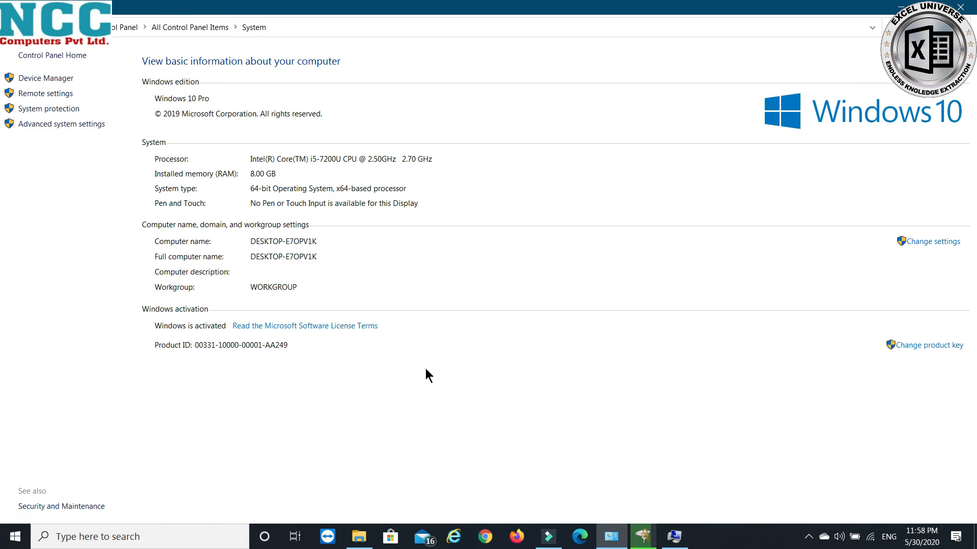
# Open System Restore from the System Protection settings, cancel it, and close the System window.
pyautogui.click(672, 534)
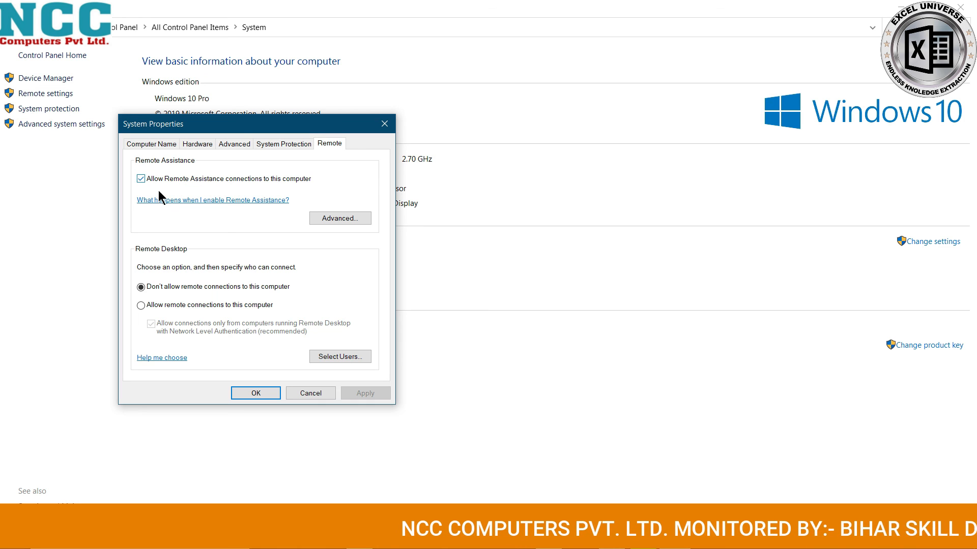
pyautogui.click(283, 144)
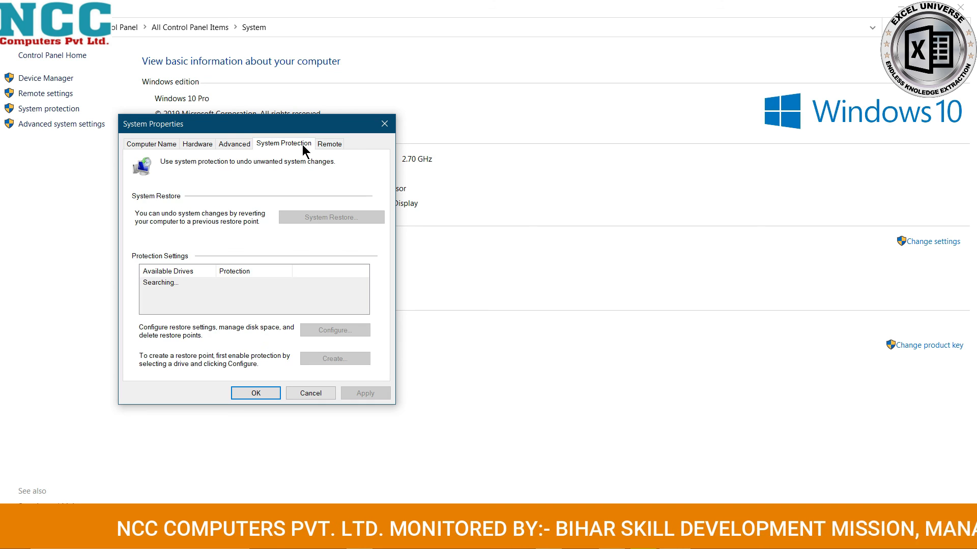
pyautogui.click(233, 291)
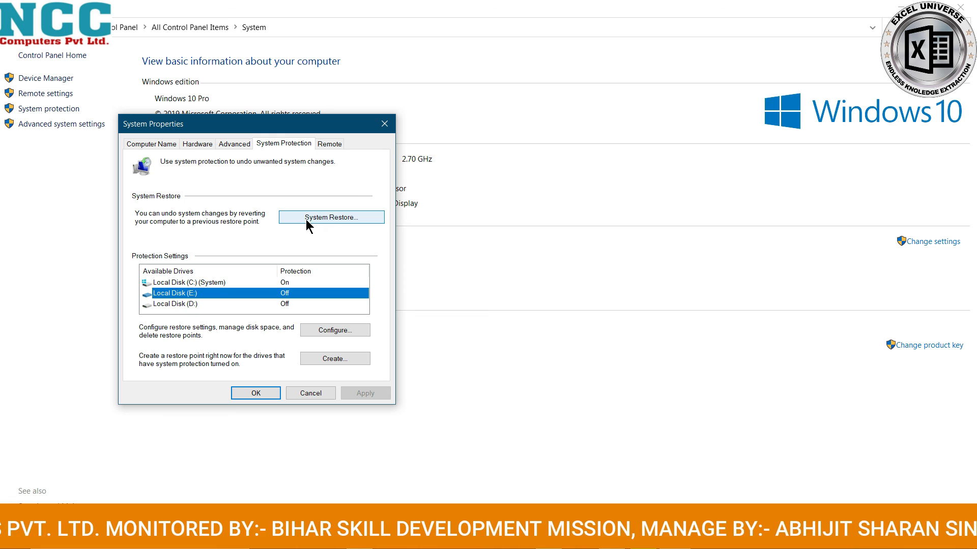
pyautogui.click(331, 216)
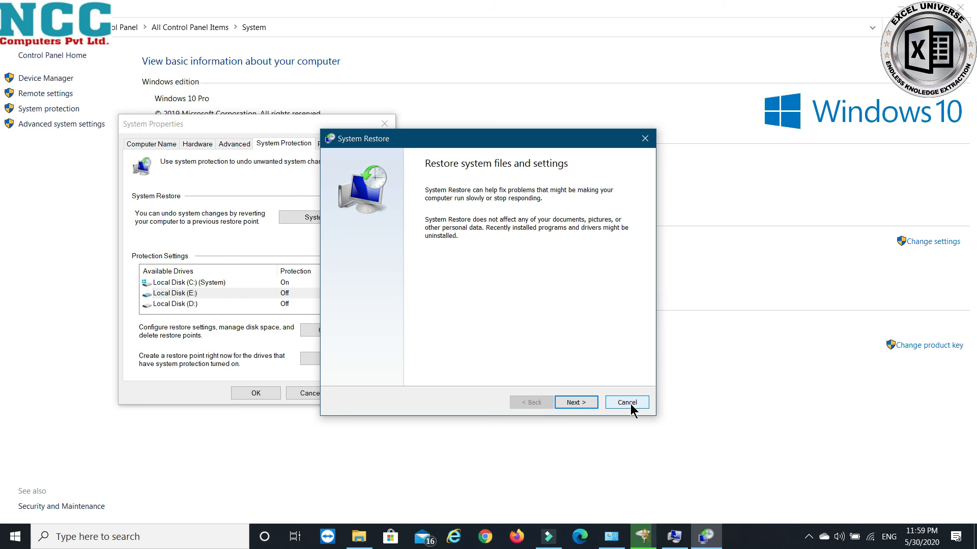
pyautogui.click(630, 404)
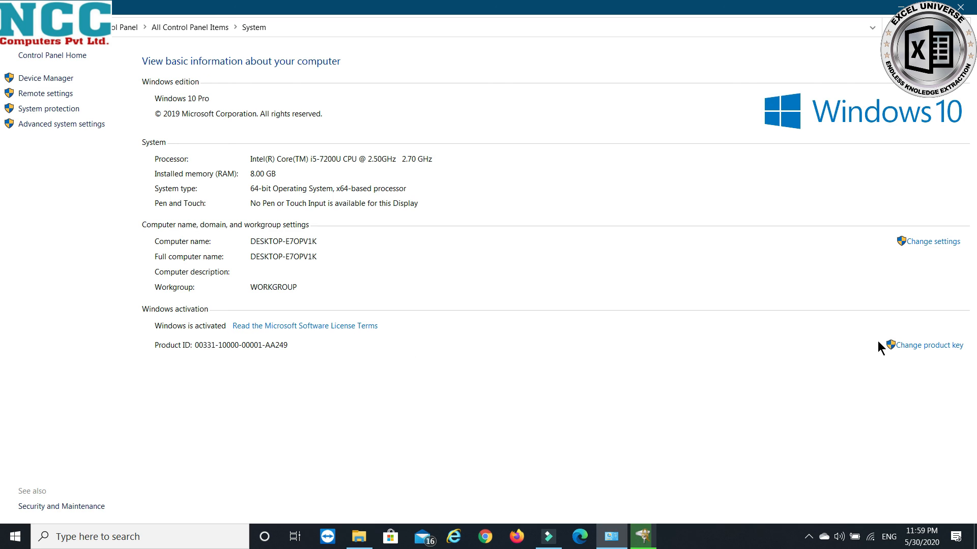
pyautogui.click(939, 351)
pyautogui.click(971, 8)
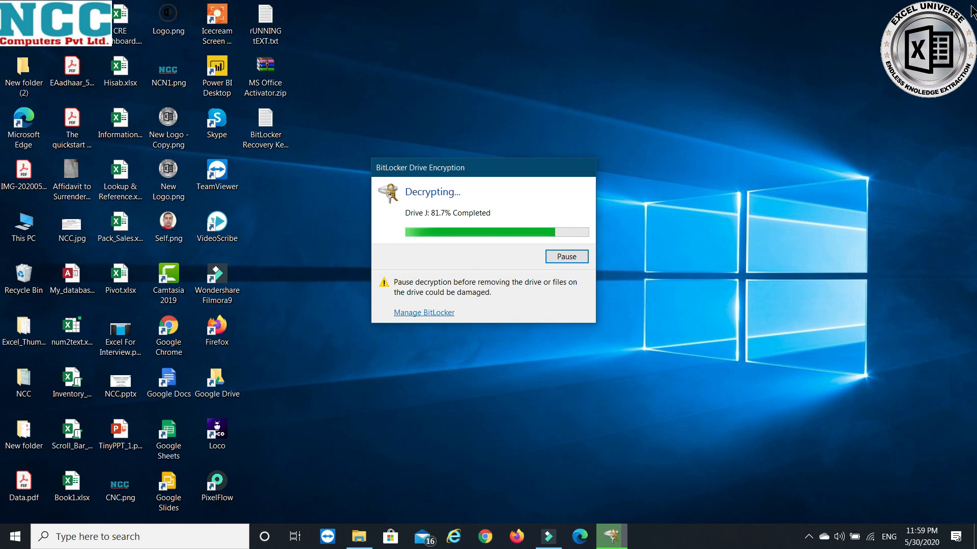